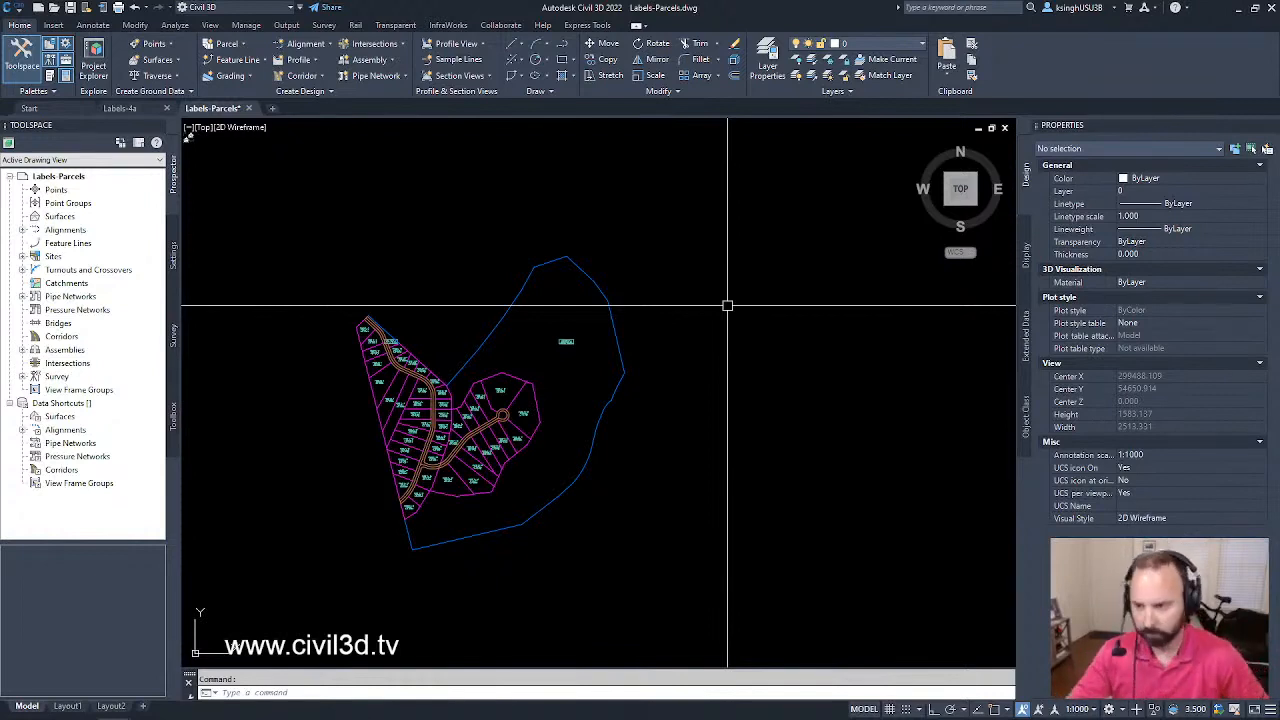
# Switch to the Chrome browser and look over the civil3d.tv home page
pyautogui.moveTo(383, 717)
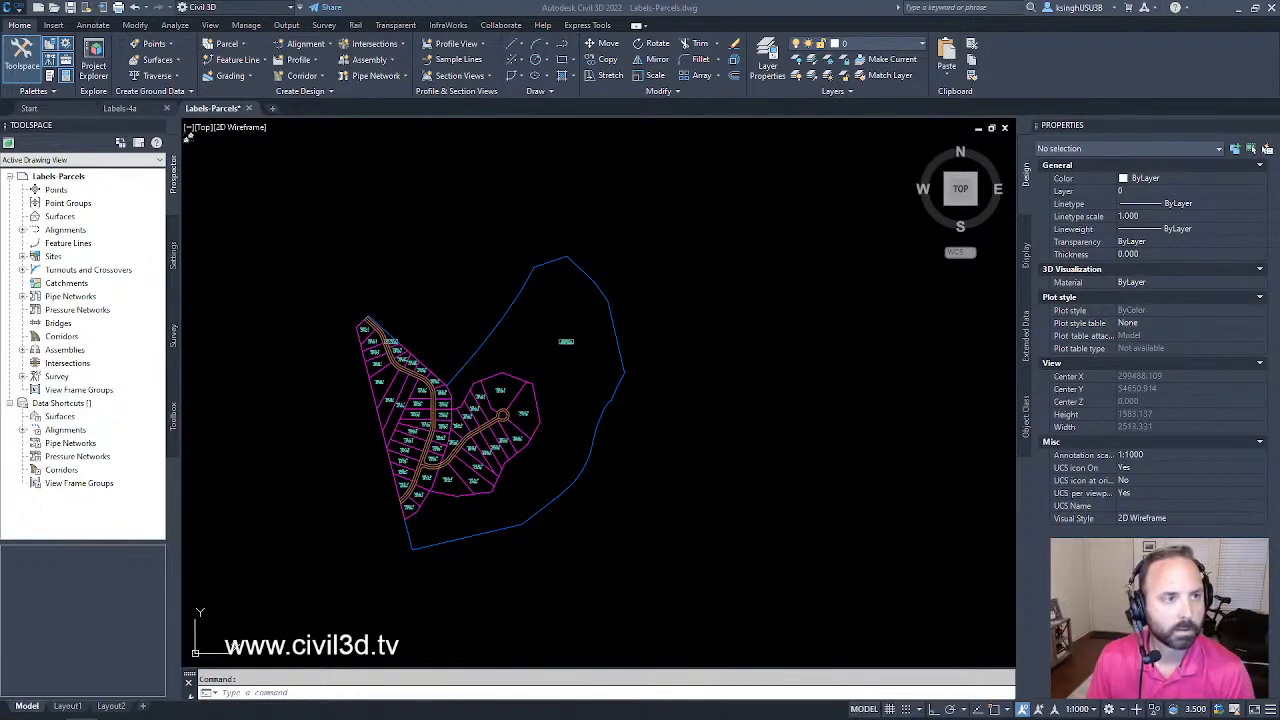
pyautogui.moveTo(0, 320); pyautogui.dragTo(903, 113)
pyautogui.click(1017, 106)
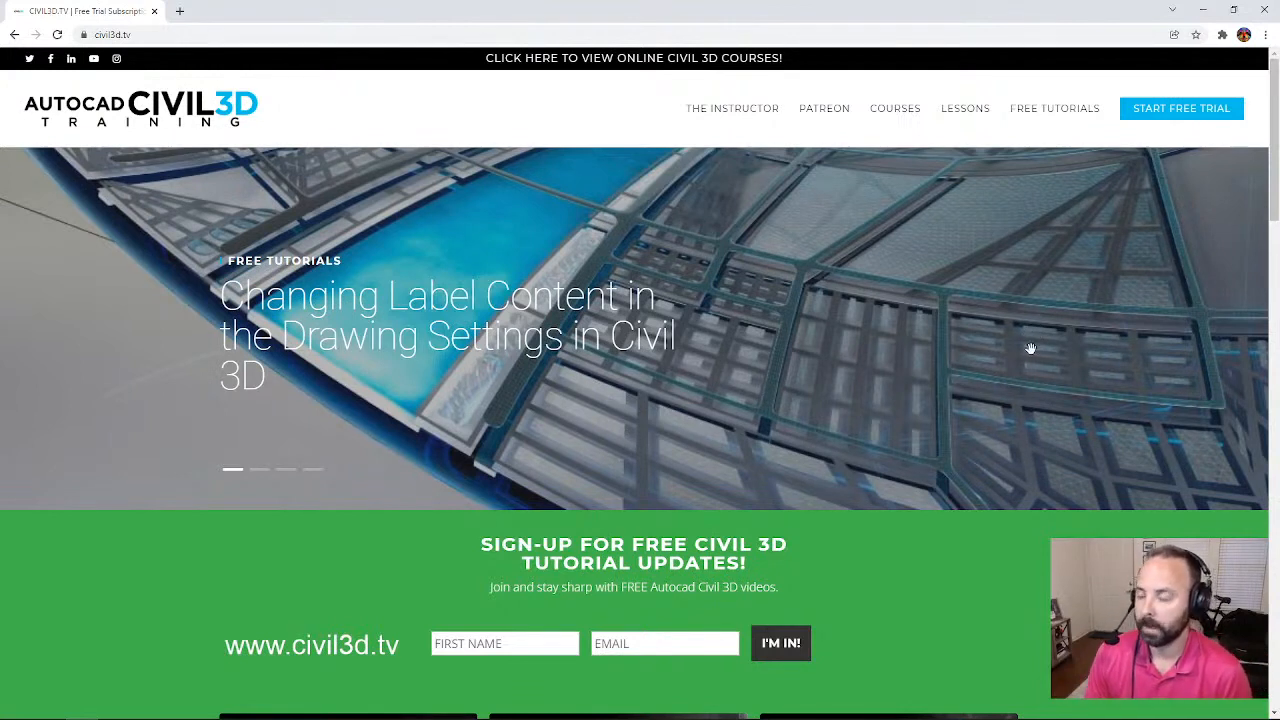
pyautogui.scroll(-1, 1048, 405)
pyautogui.scroll(-1, 1054, 405)
pyautogui.scroll(1, 1054, 405)
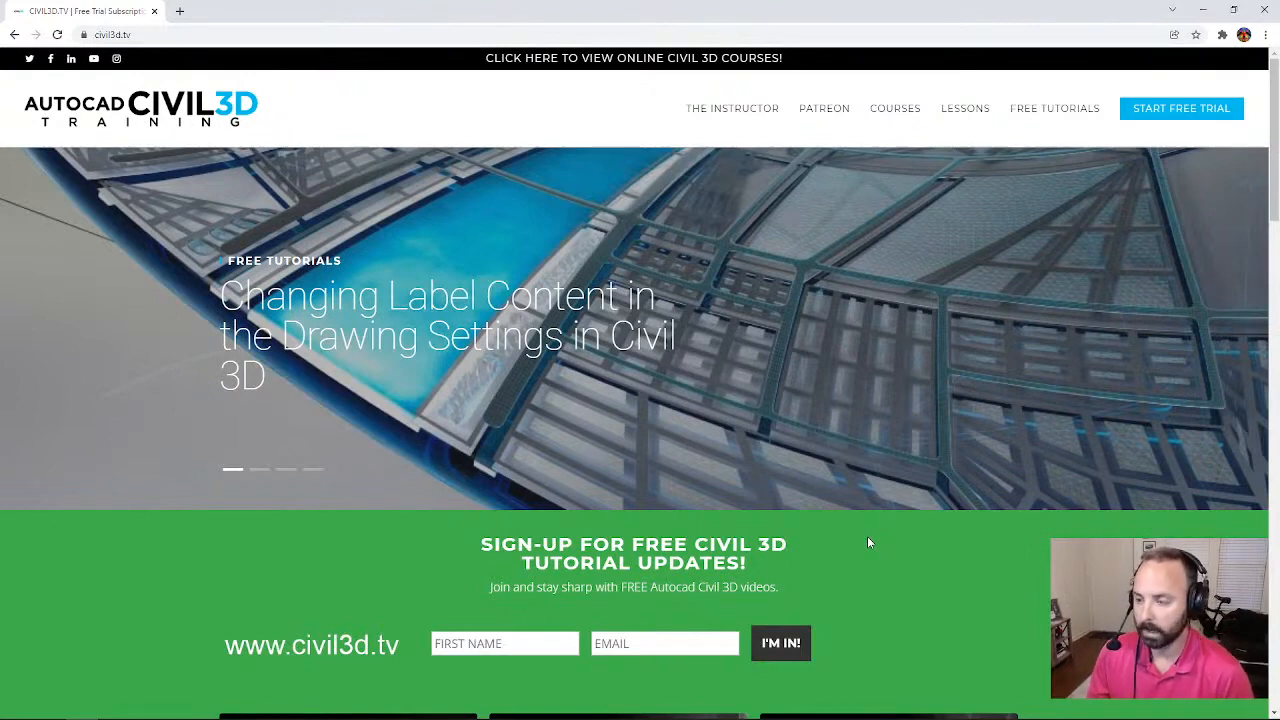
# Open the free tutorial "Changing Label Content in the Drawing Settings in Civil 3D" and look over its page
pyautogui.scroll(-4, 868, 542)
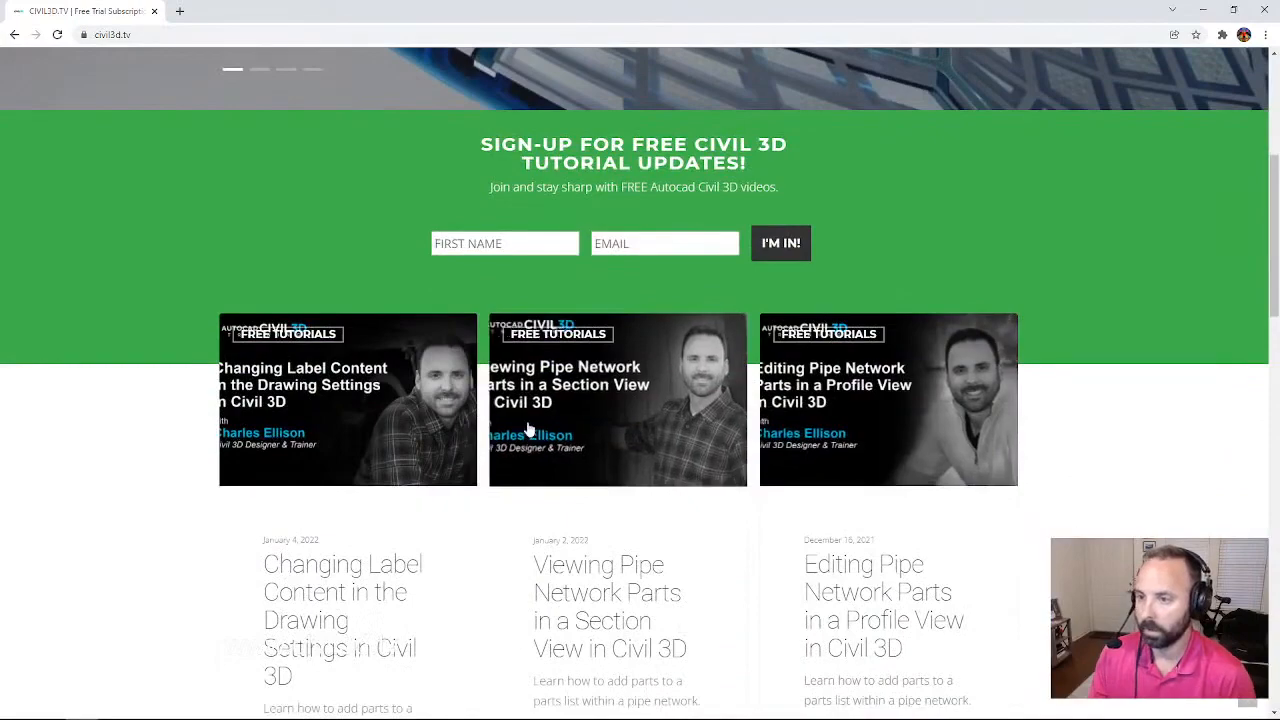
pyautogui.click(315, 390)
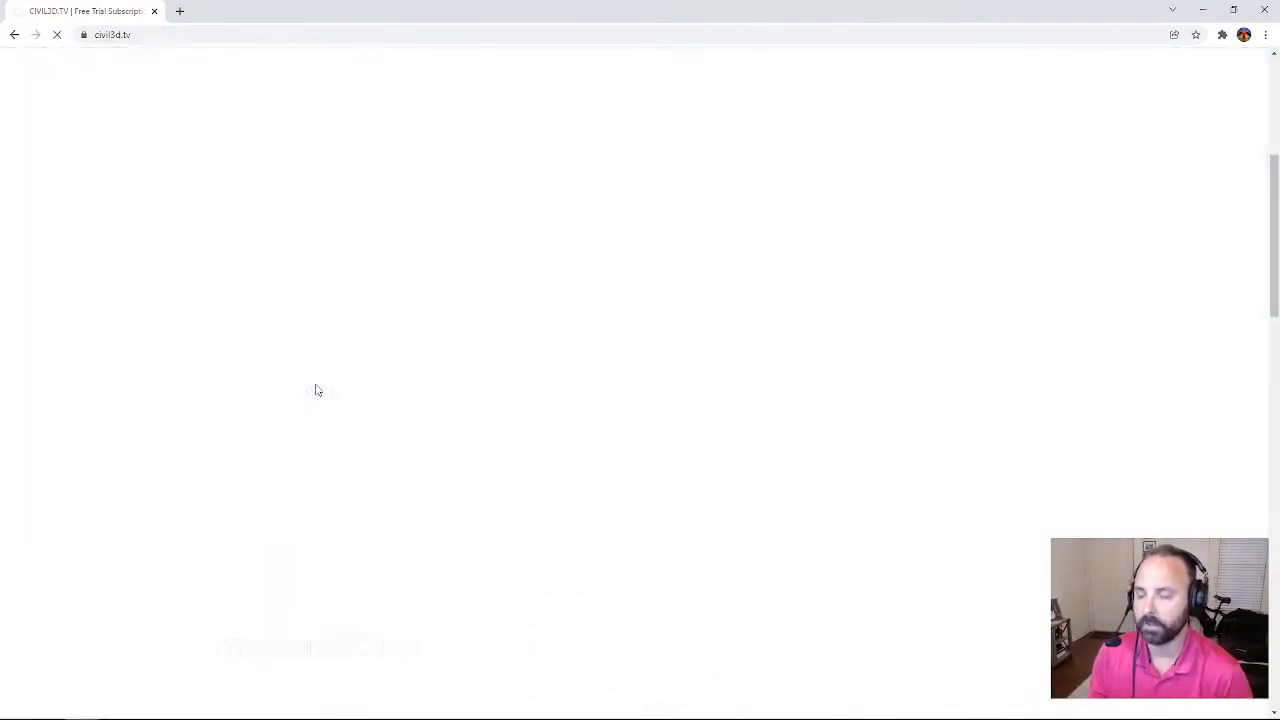
pyautogui.scroll(-3, 1140, 460)
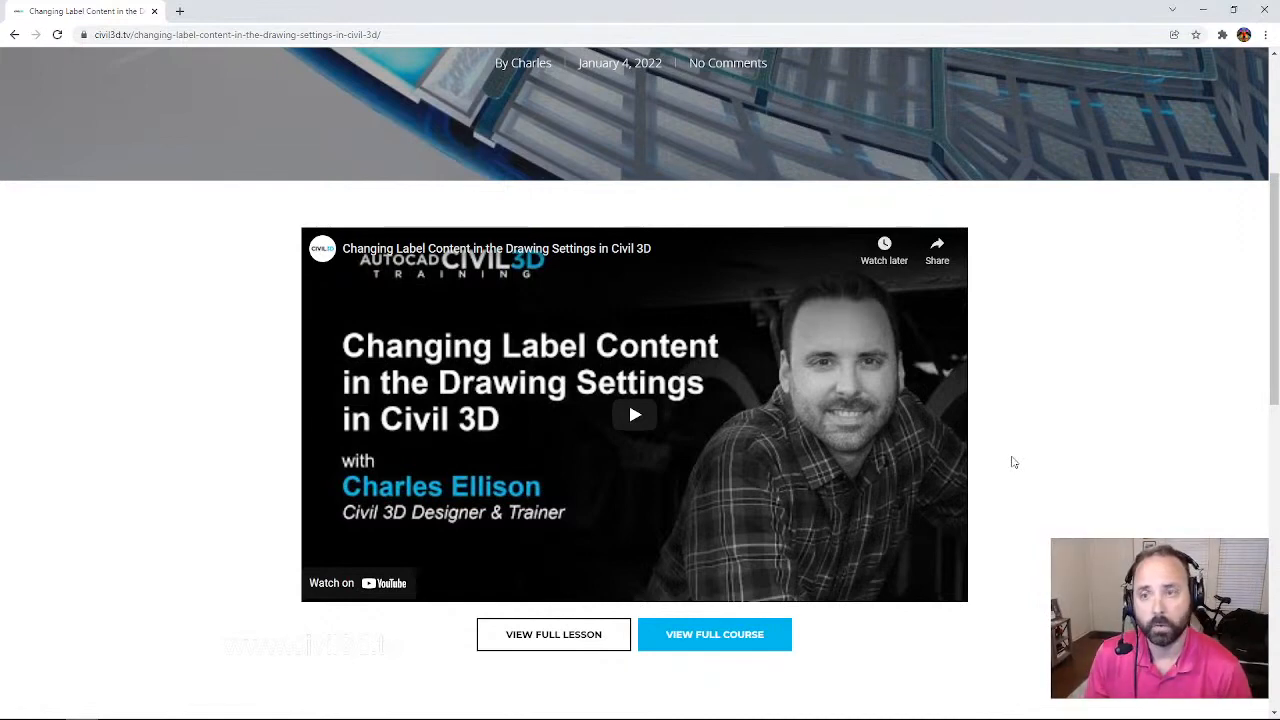
pyautogui.scroll(4, 1068, 491)
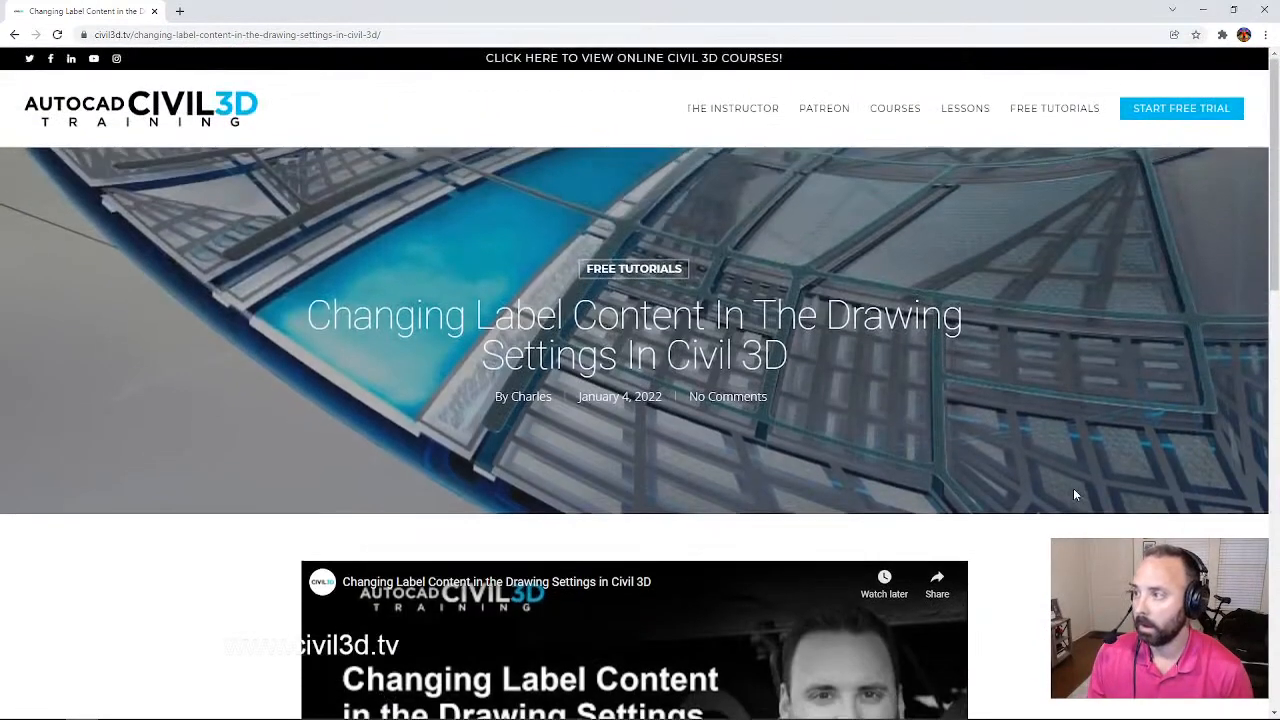
pyautogui.scroll(-3, 1150, 265)
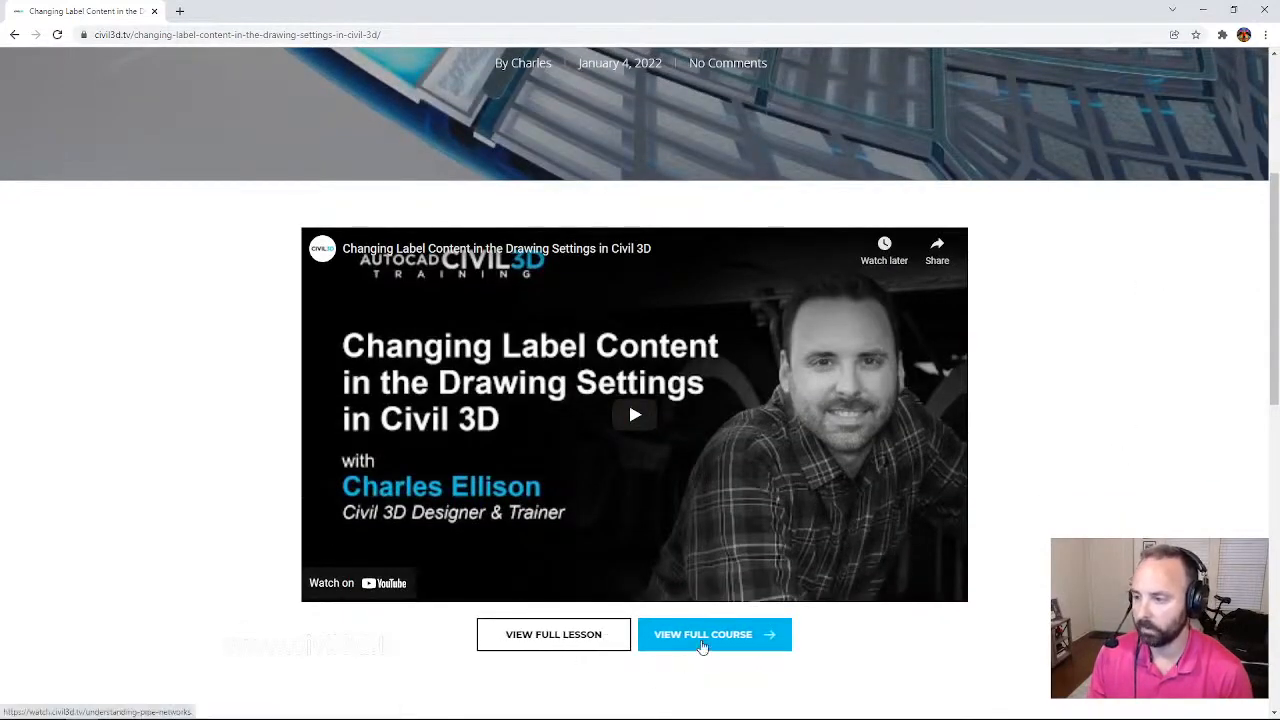
# Open the tutorial's full lesson, pause its video and look through the lesson page
pyautogui.click(577, 640)
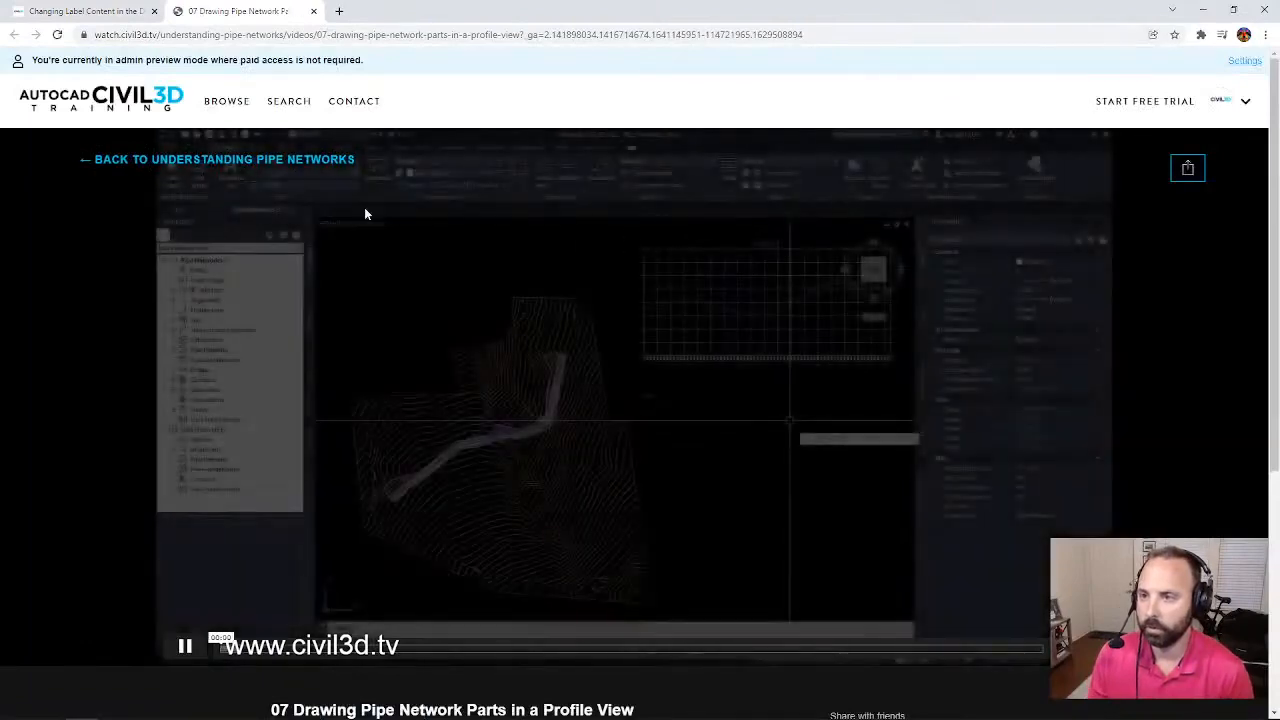
pyautogui.click(185, 648)
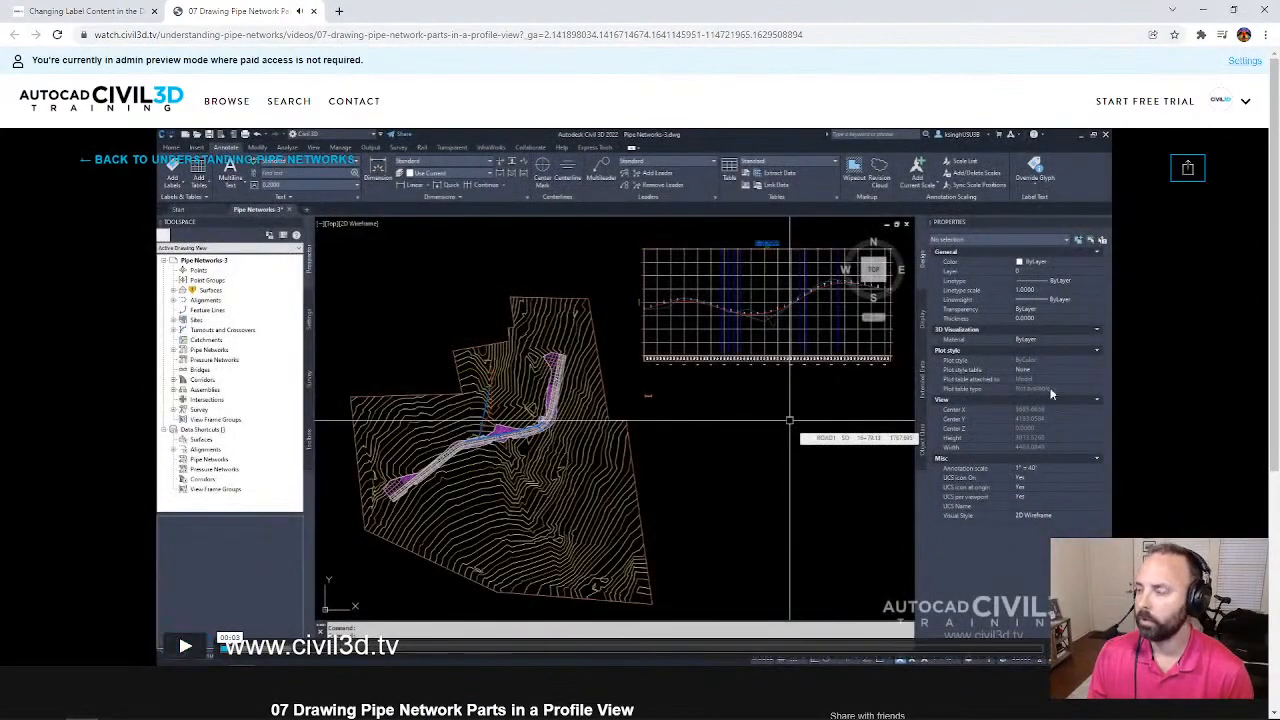
pyautogui.scroll(-3, 1136, 358)
pyautogui.scroll(-2, 1145, 400)
pyautogui.scroll(5, 1145, 400)
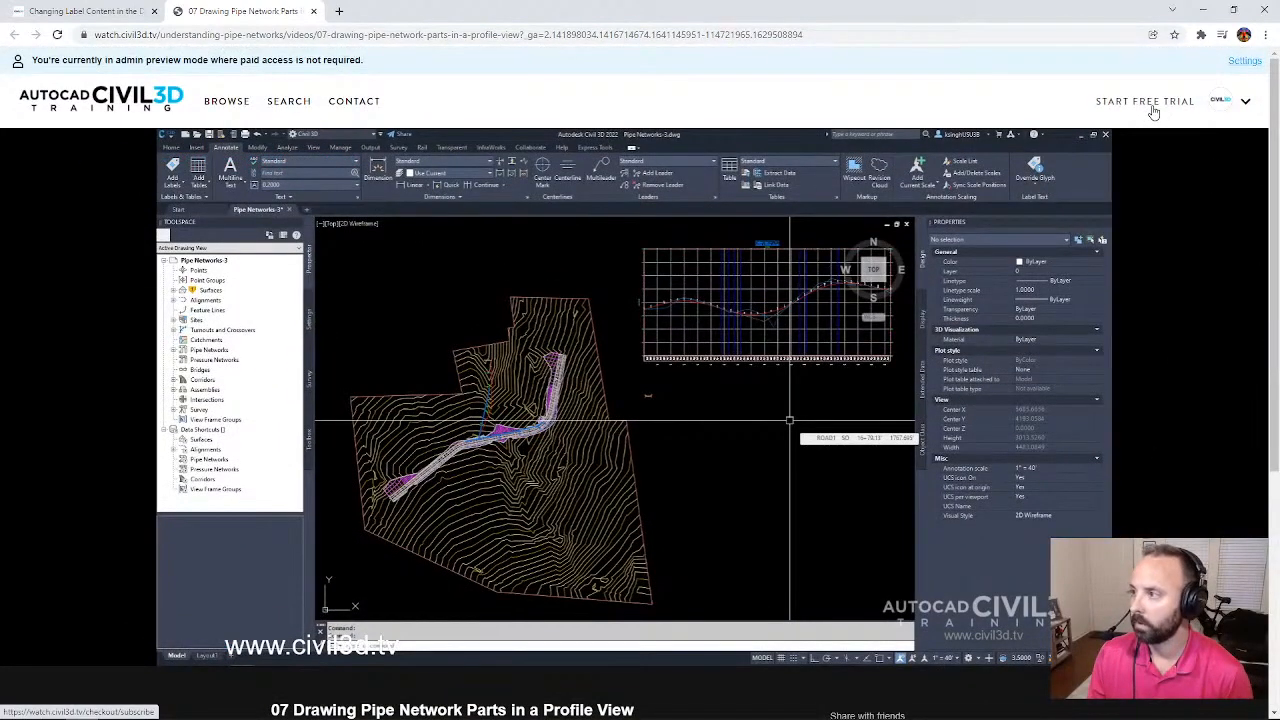
# Return to the label content tutorial page and open the site's free trial page
pyautogui.click(84, 14)
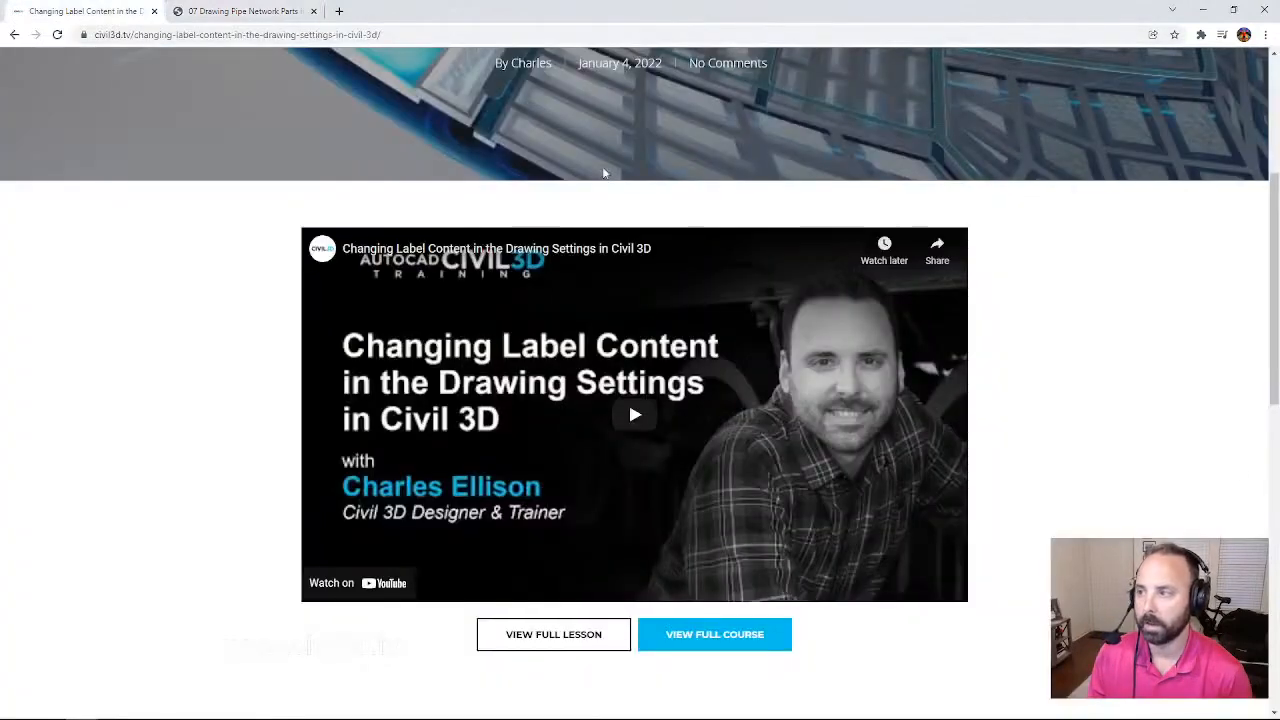
pyautogui.scroll(5, 1156, 429)
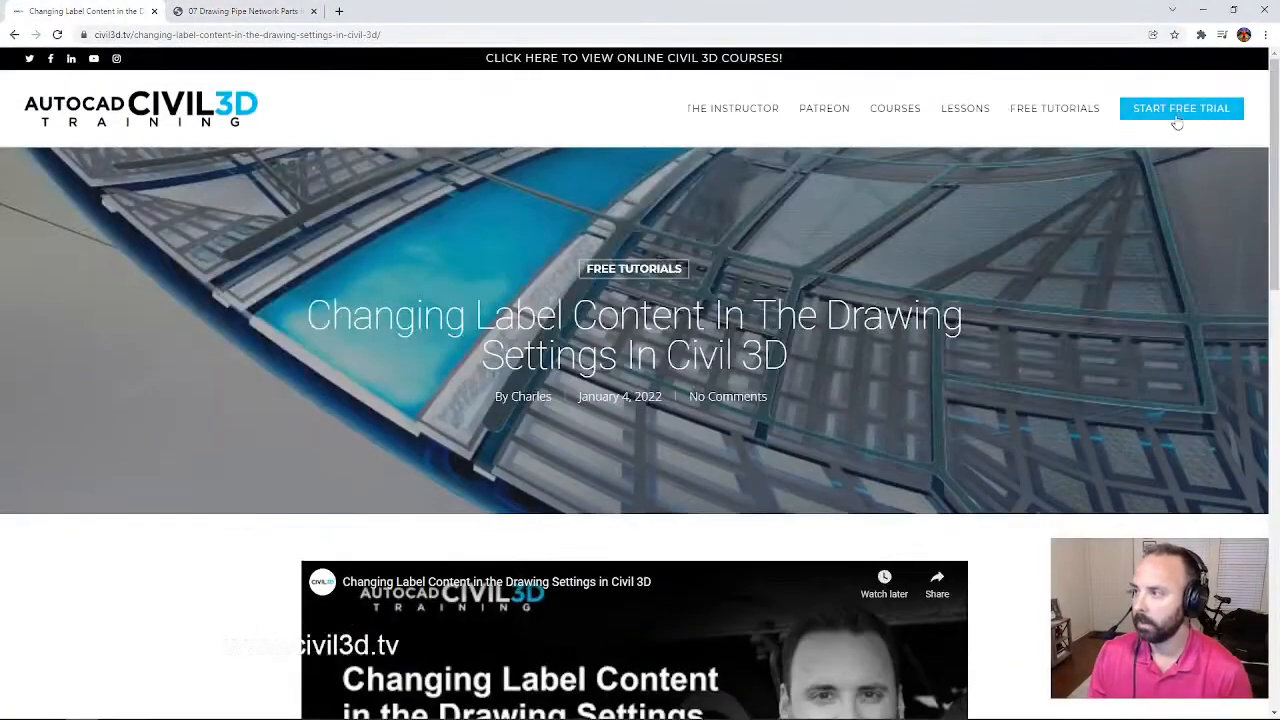
pyautogui.click(1219, 118)
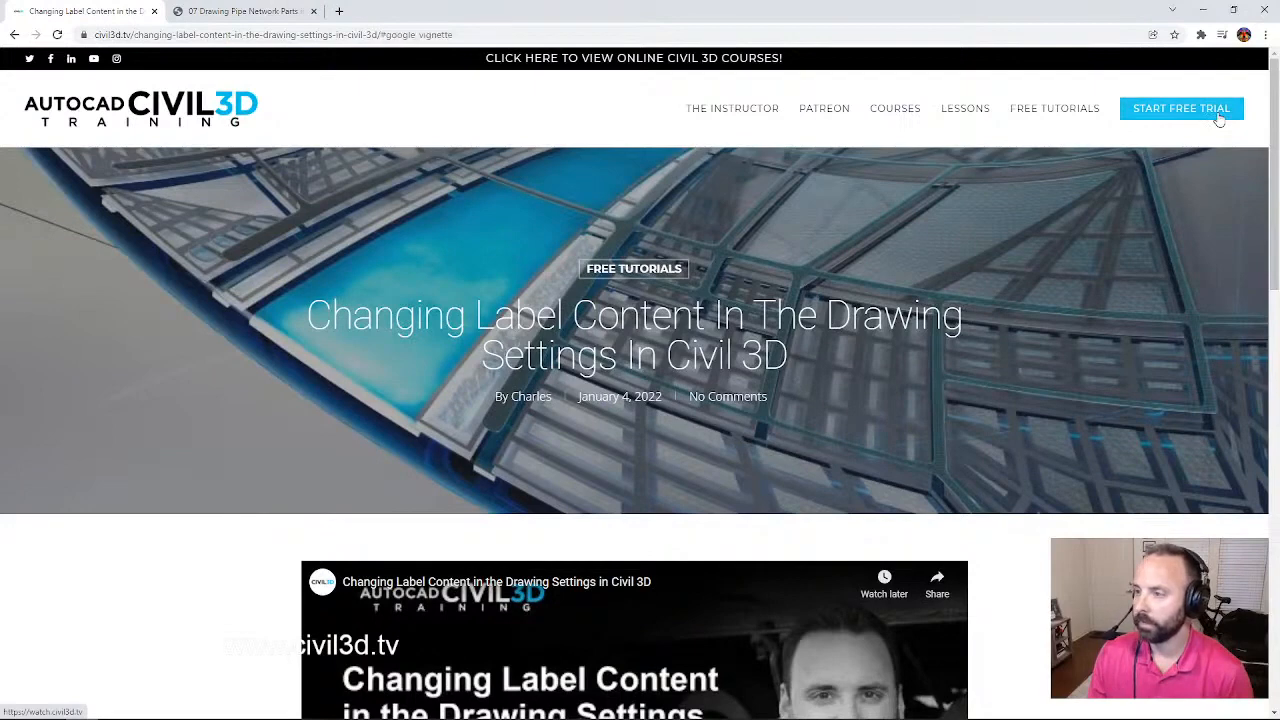
pyautogui.click(549, 549)
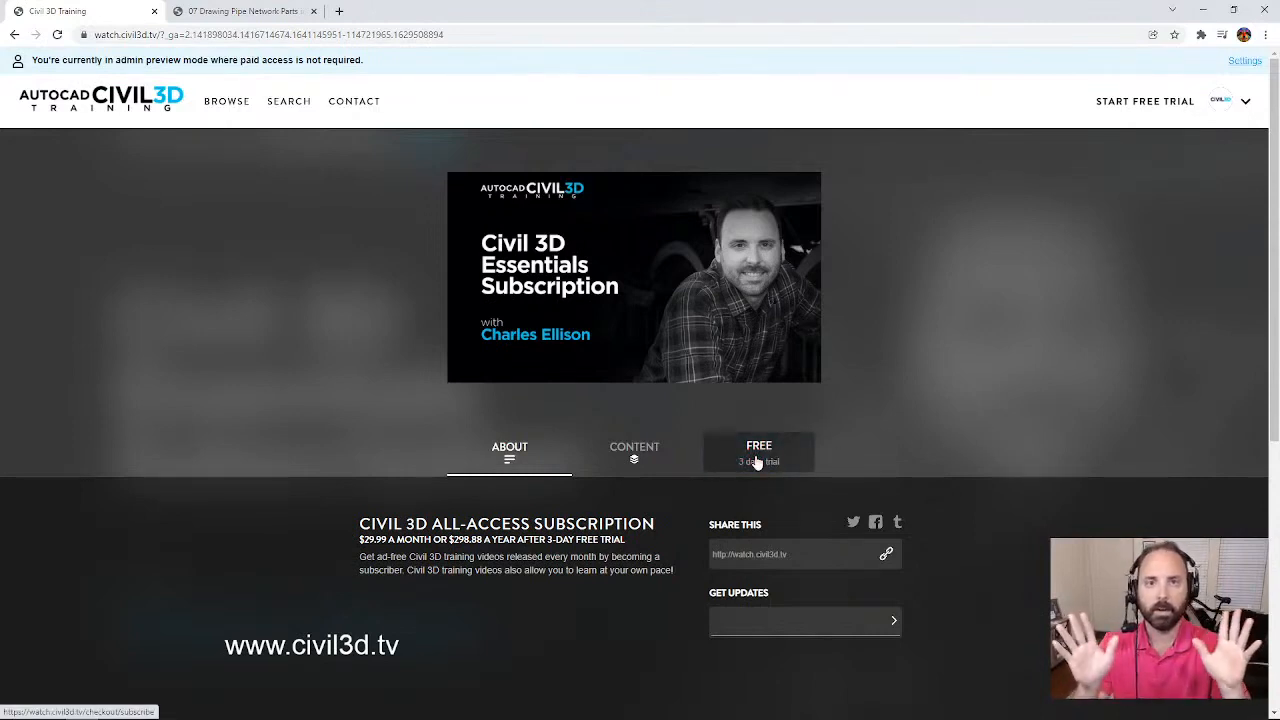
# Show the content of the Civil 3D All-Access Subscription and browse its list of courses
pyautogui.click(637, 451)
pyautogui.scroll(-10, 1149, 389)
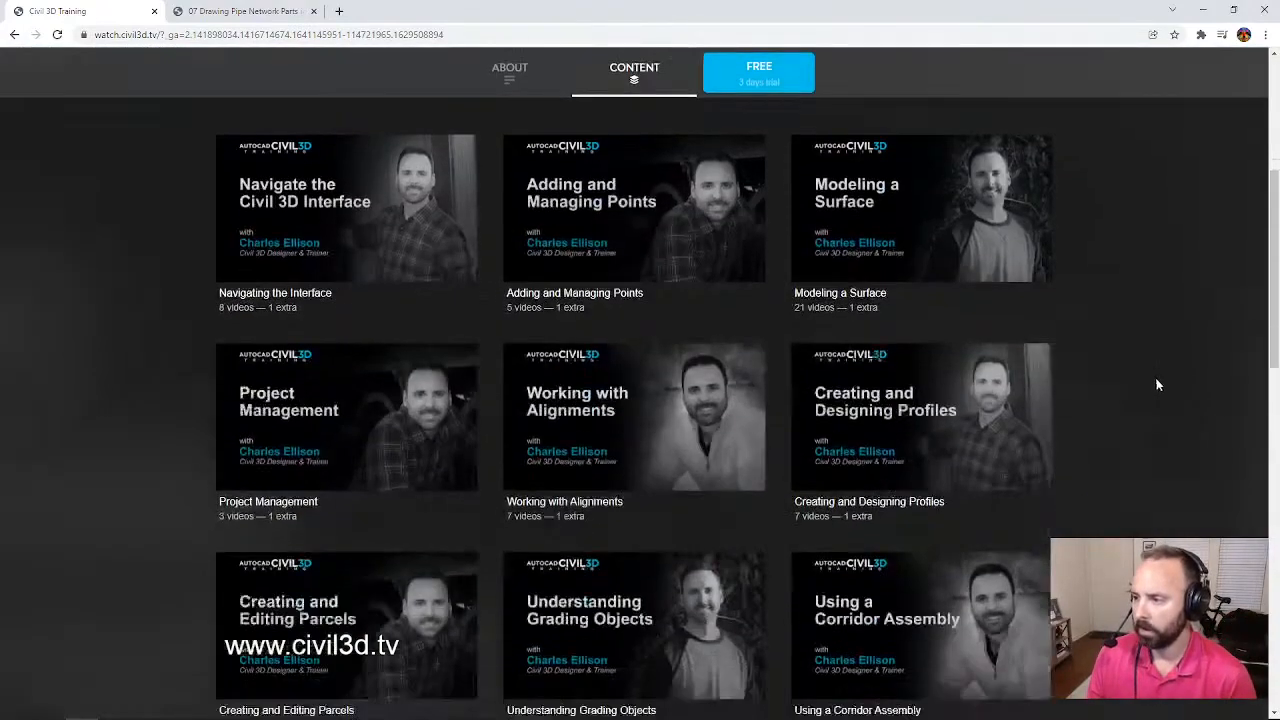
pyautogui.scroll(5, 1142, 392)
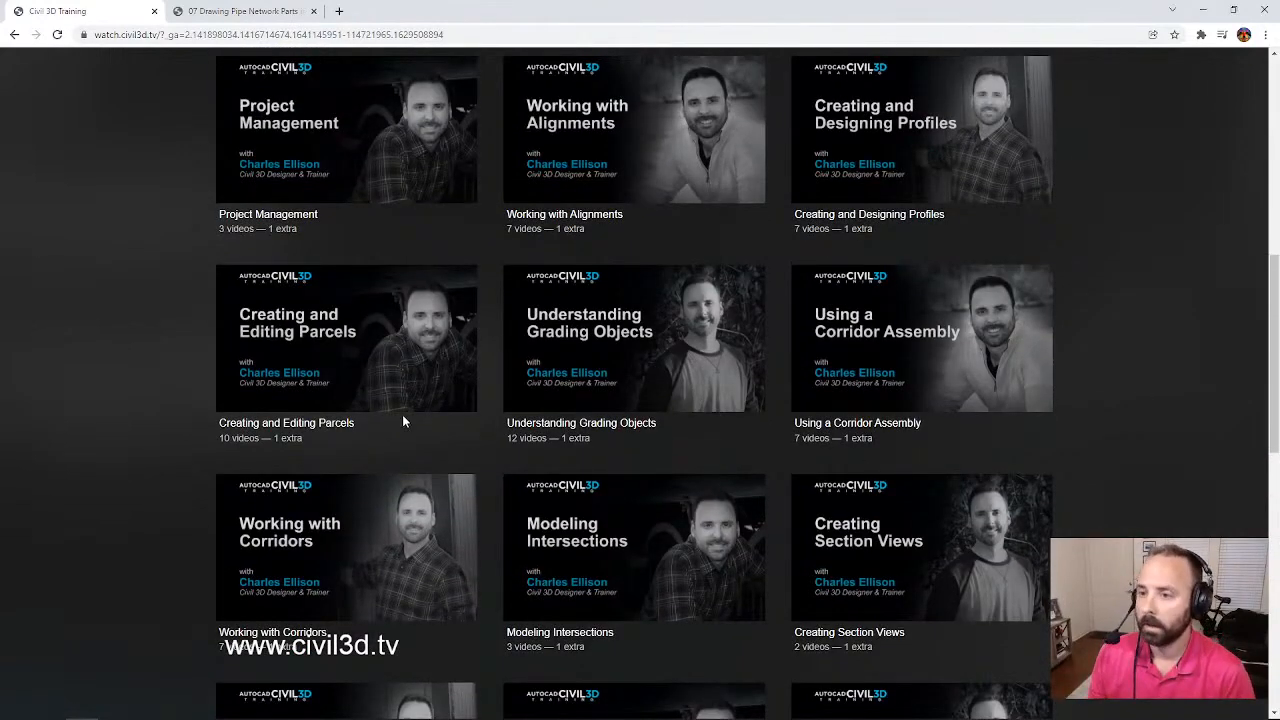
# Open the Creating and Editing Parcels course and look through its videos and the Civil-Tutorials.zip download
pyautogui.click(293, 331)
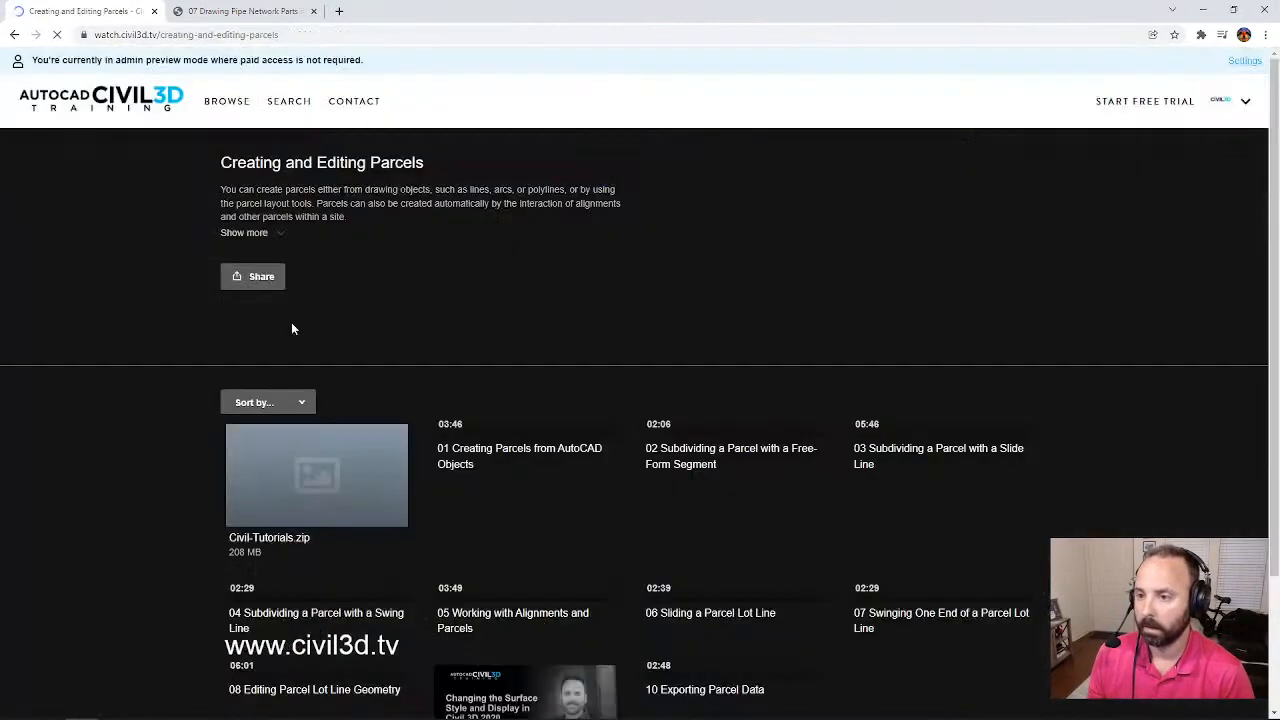
pyautogui.scroll(-3, 1085, 445)
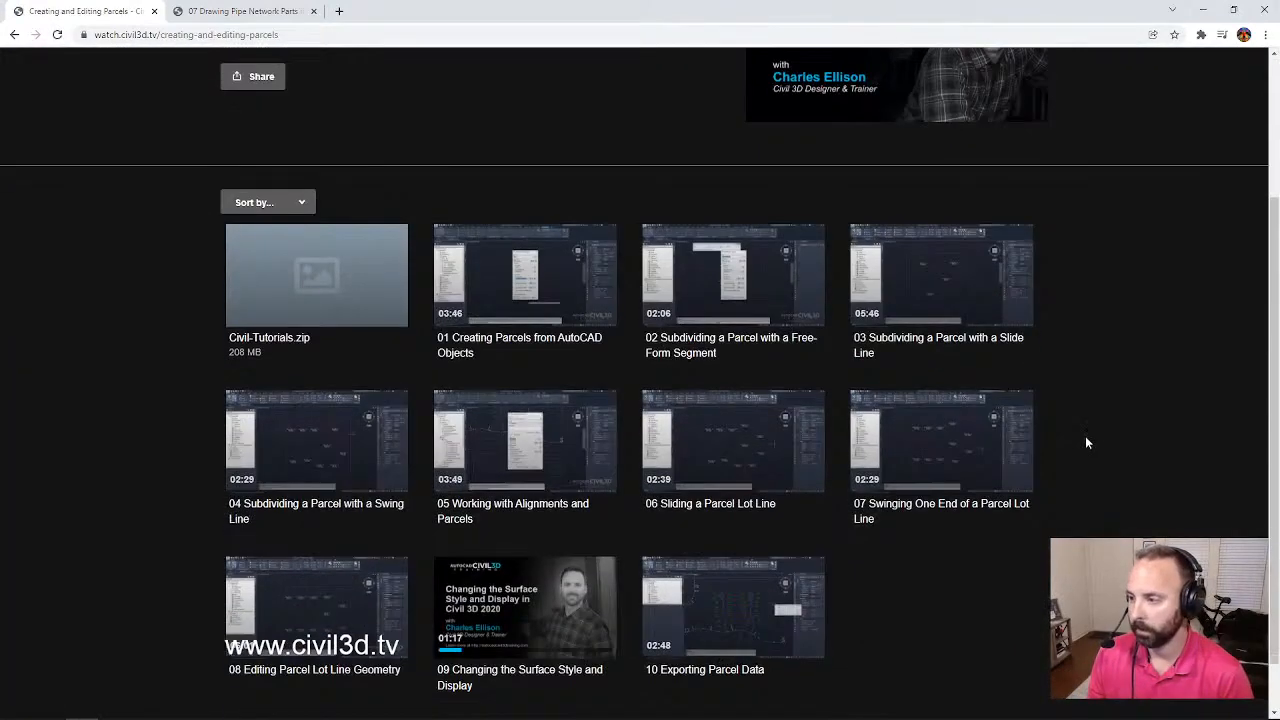
pyautogui.scroll(2, 1092, 446)
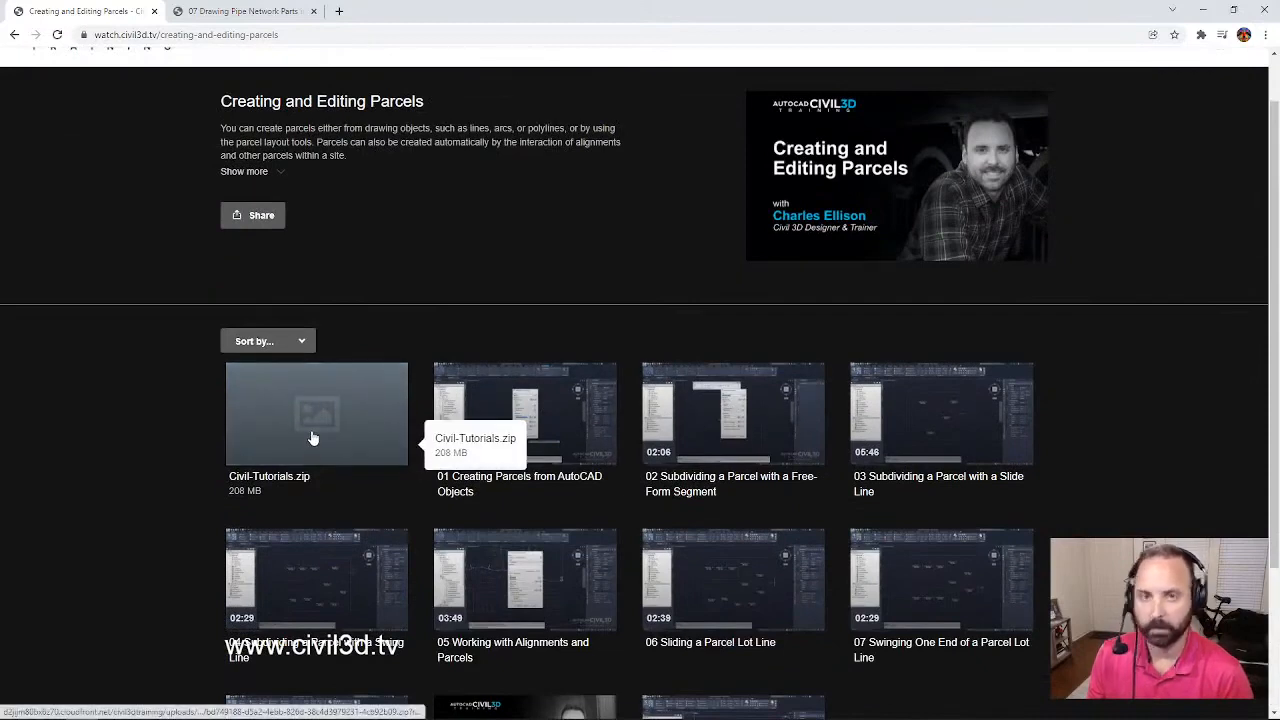
pyautogui.scroll(1, 1183, 438)
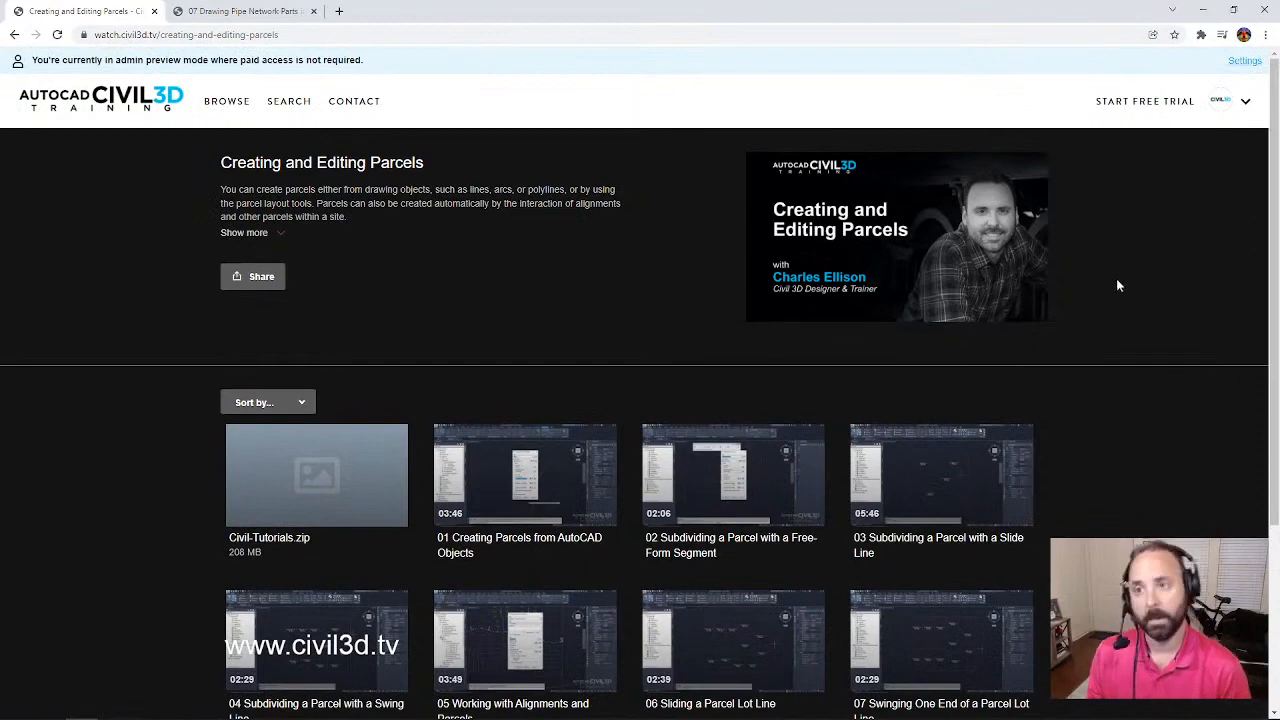
pyautogui.scroll(-2, 1130, 276)
pyautogui.scroll(2, 1136, 274)
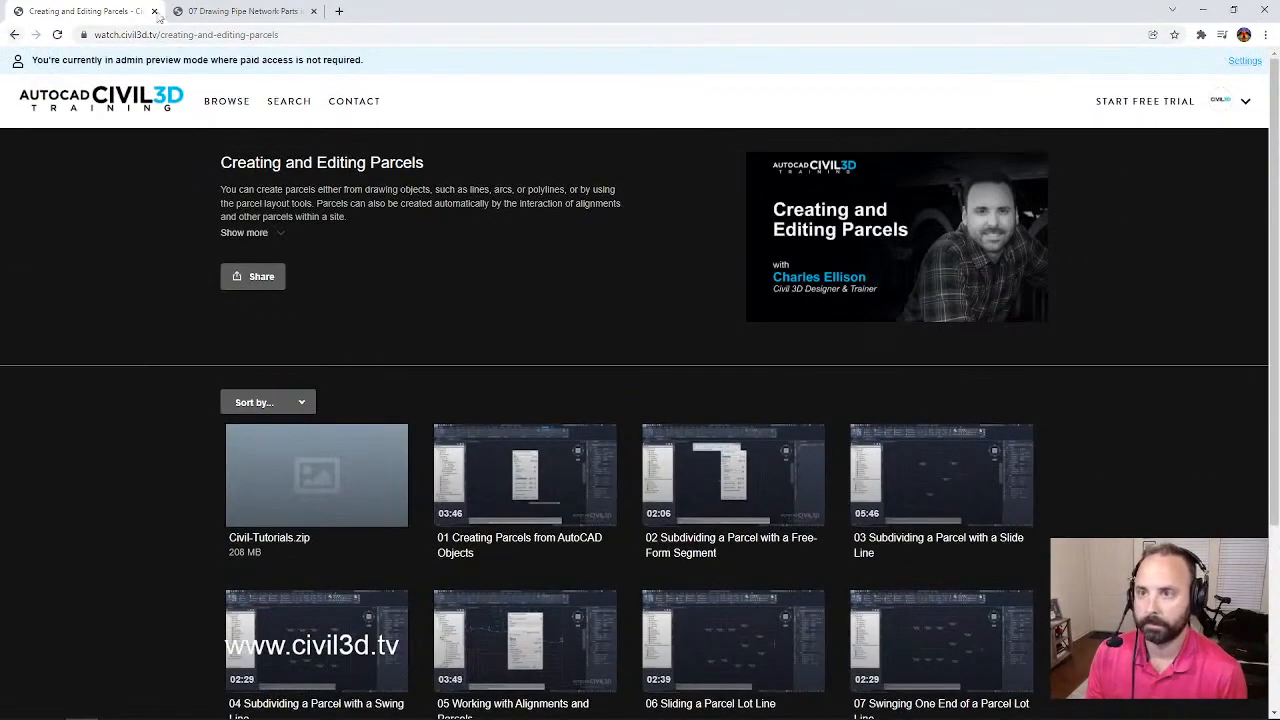
# Open youtube.com/civil3d in a new browser tab and look over the channel's home page
pyautogui.click(255, 11)
pyautogui.click(339, 11)
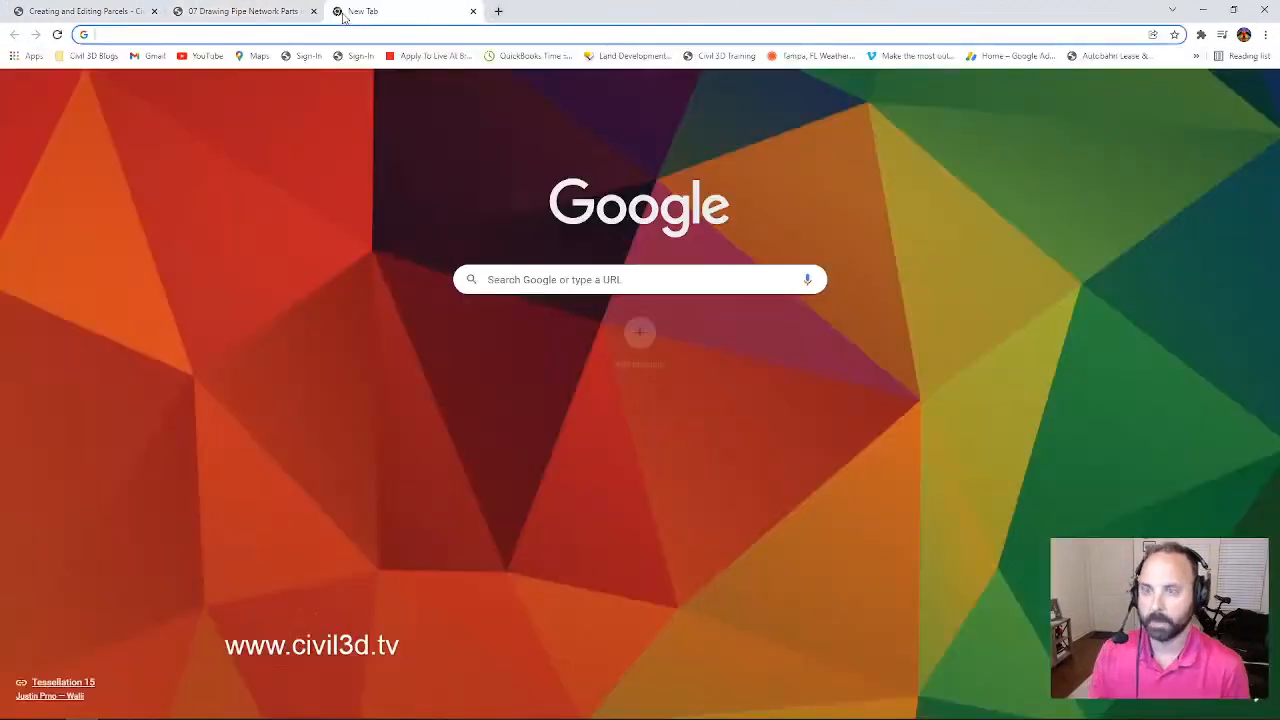
pyautogui.write('you')
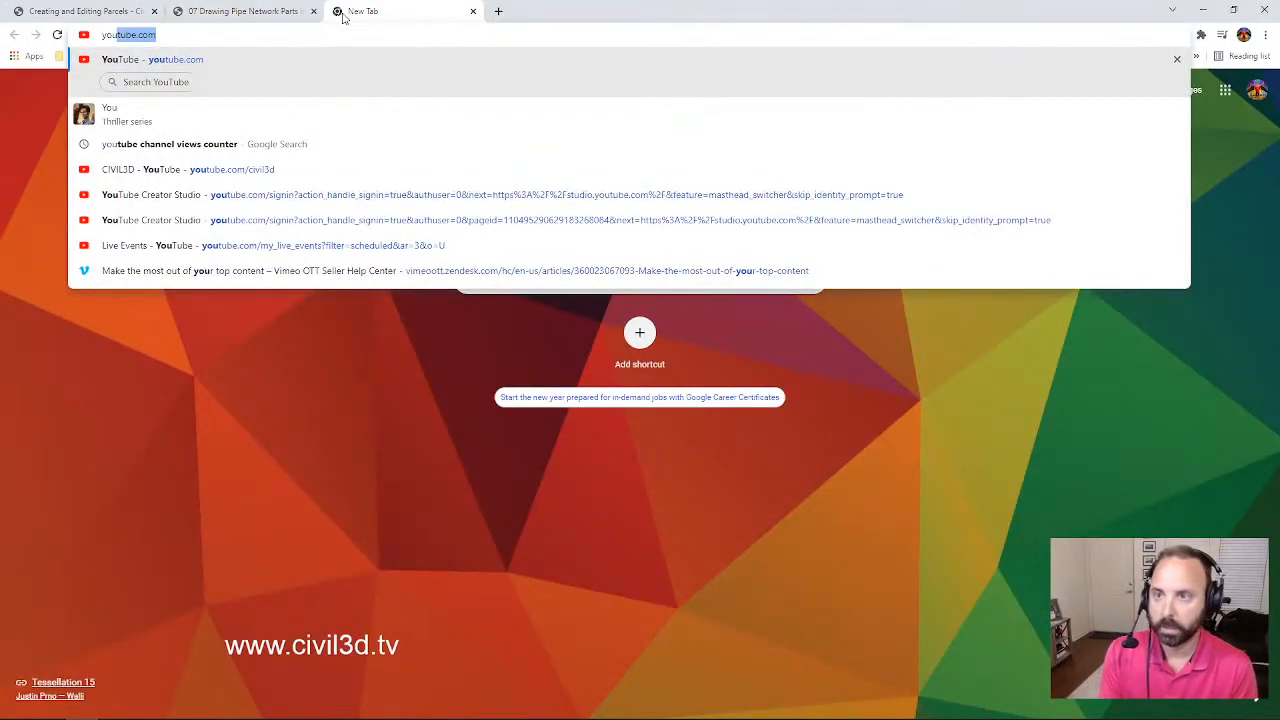
pyautogui.write('tube.com/')
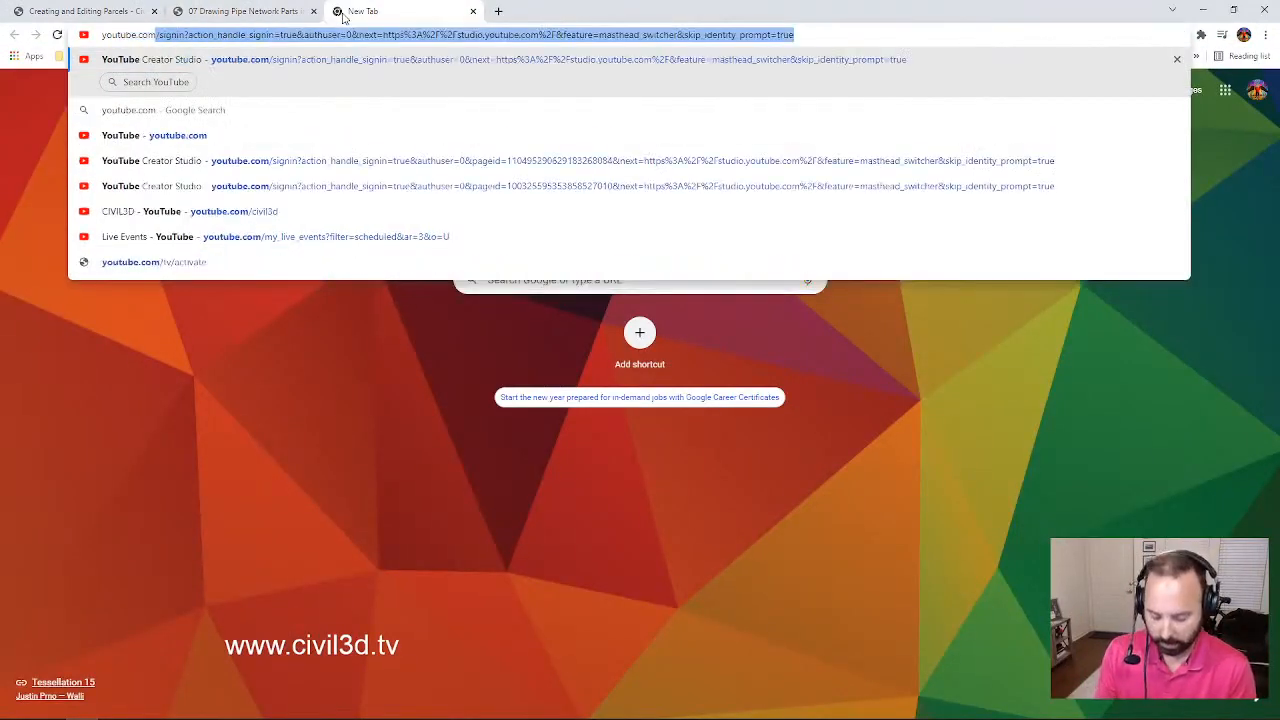
pyautogui.write('civi')
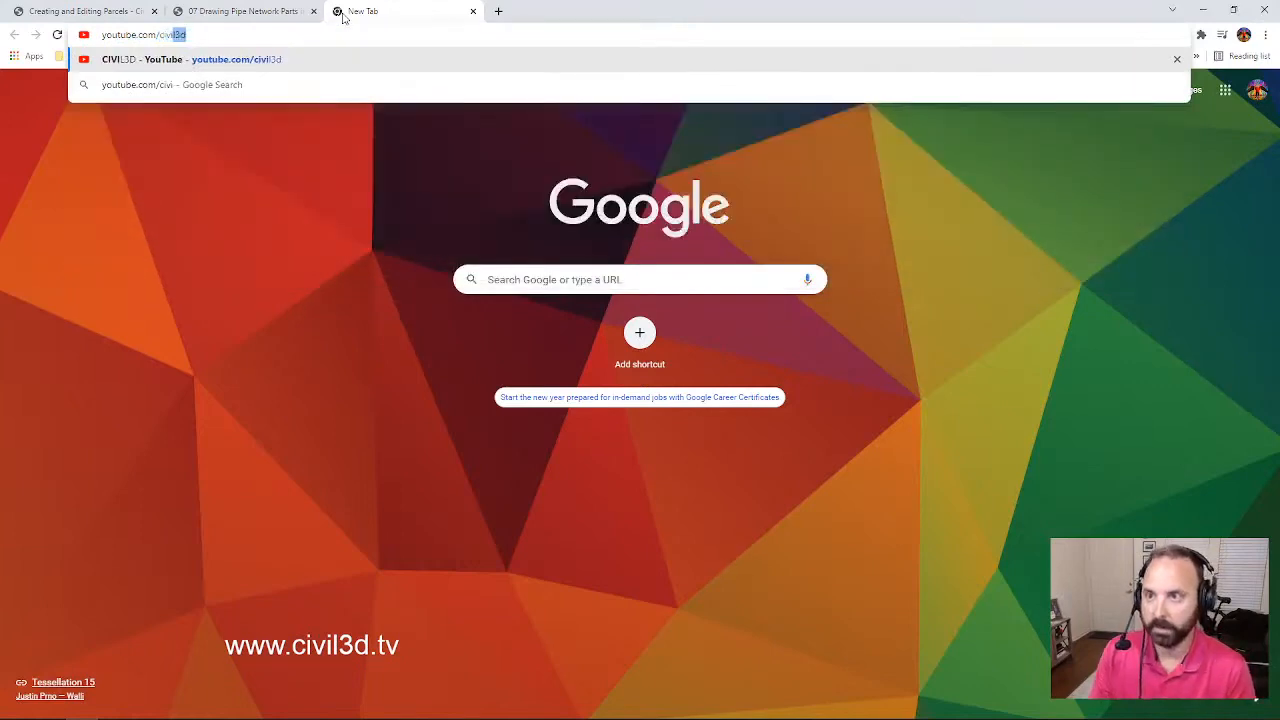
pyautogui.press('Return')
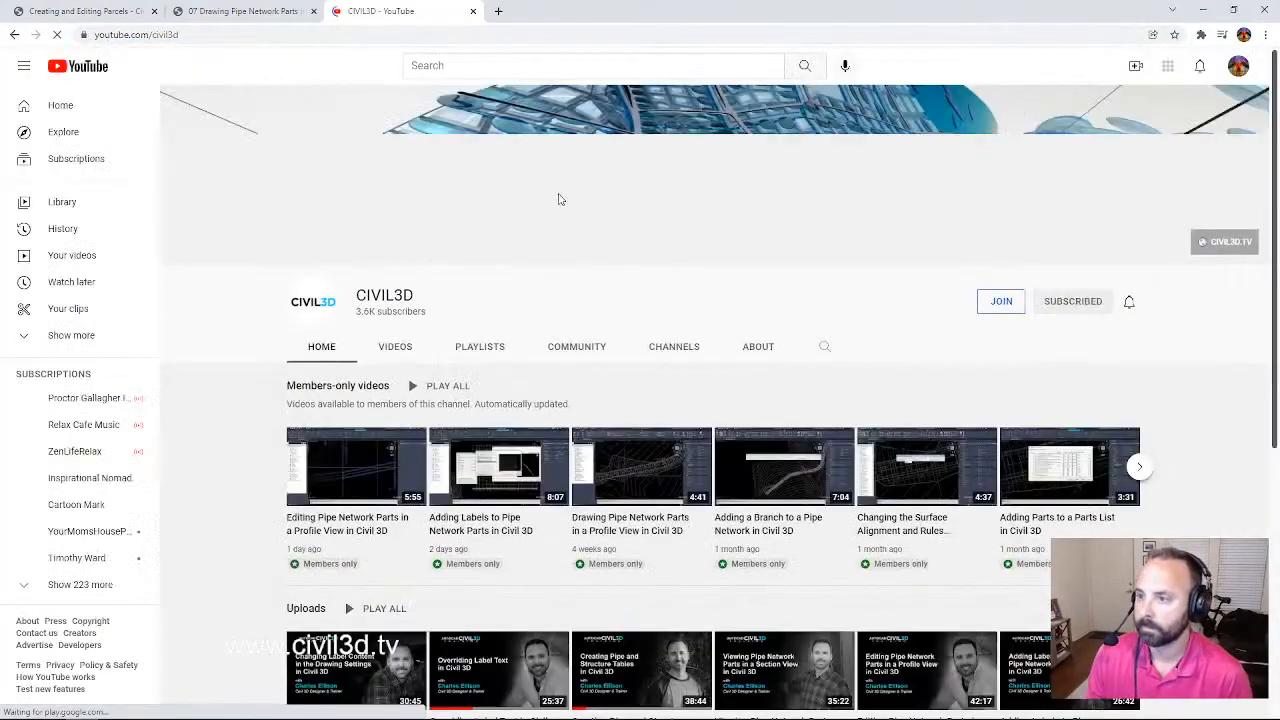
pyautogui.scroll(-2, 586, 300)
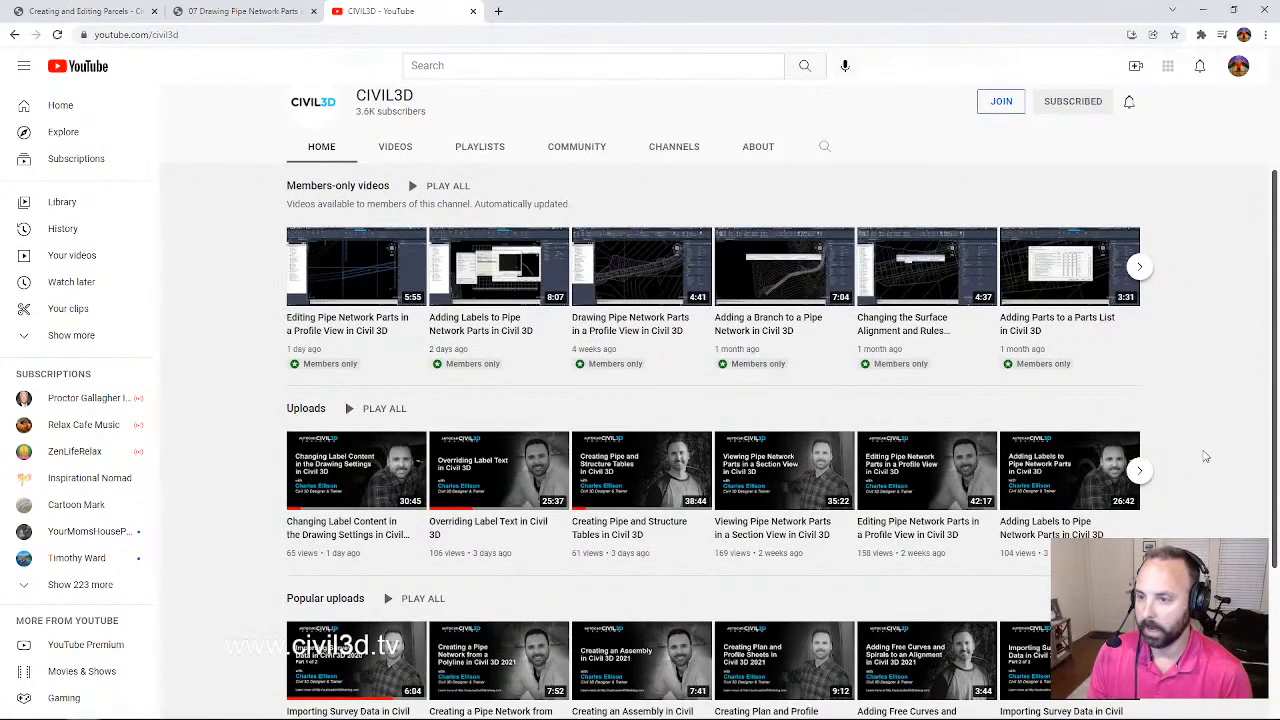
pyautogui.scroll(2, 1205, 456)
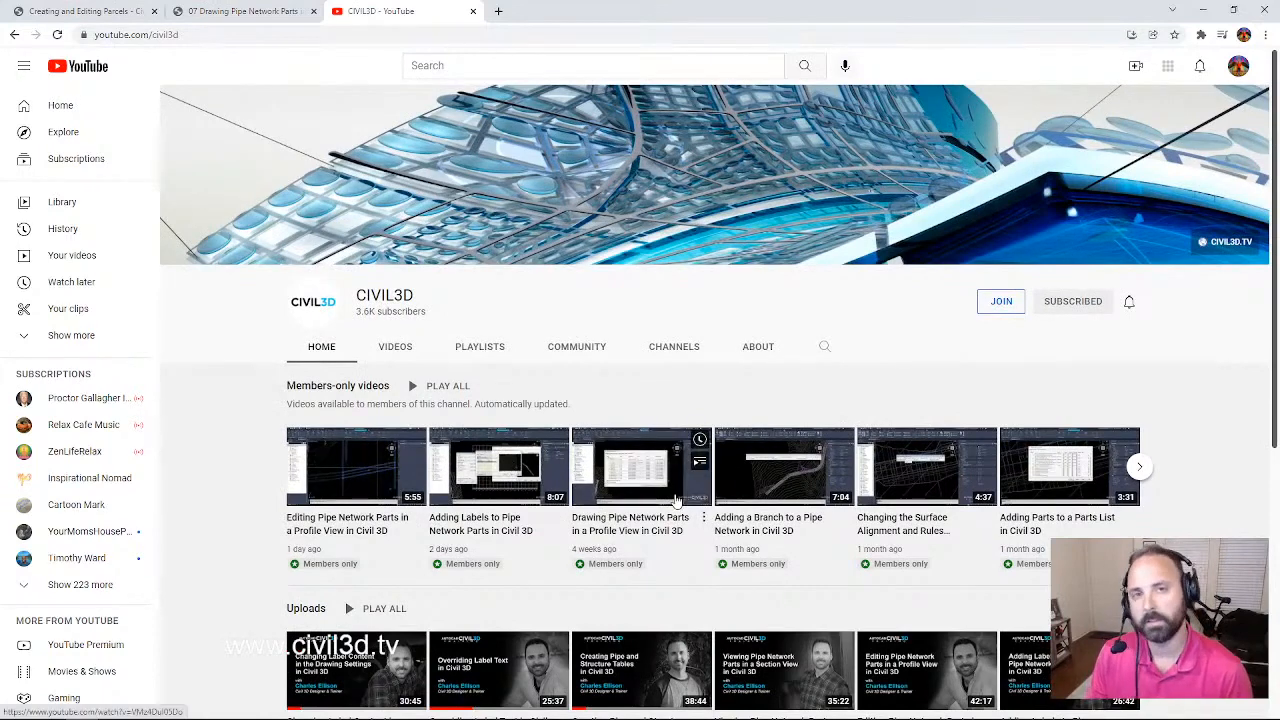
# Review the channel's membership levels, including the perks of Civil 3D All-Access, and return to the channel page
pyautogui.click(1002, 303)
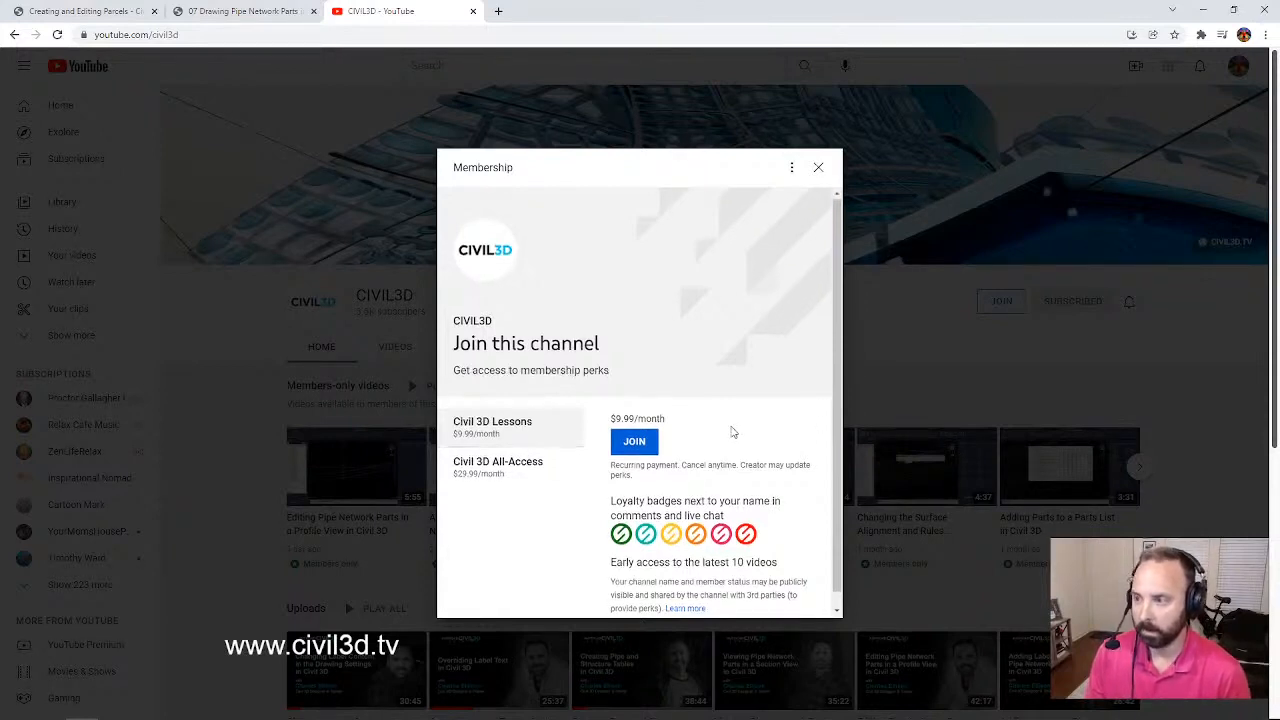
pyautogui.scroll(-1, 733, 432)
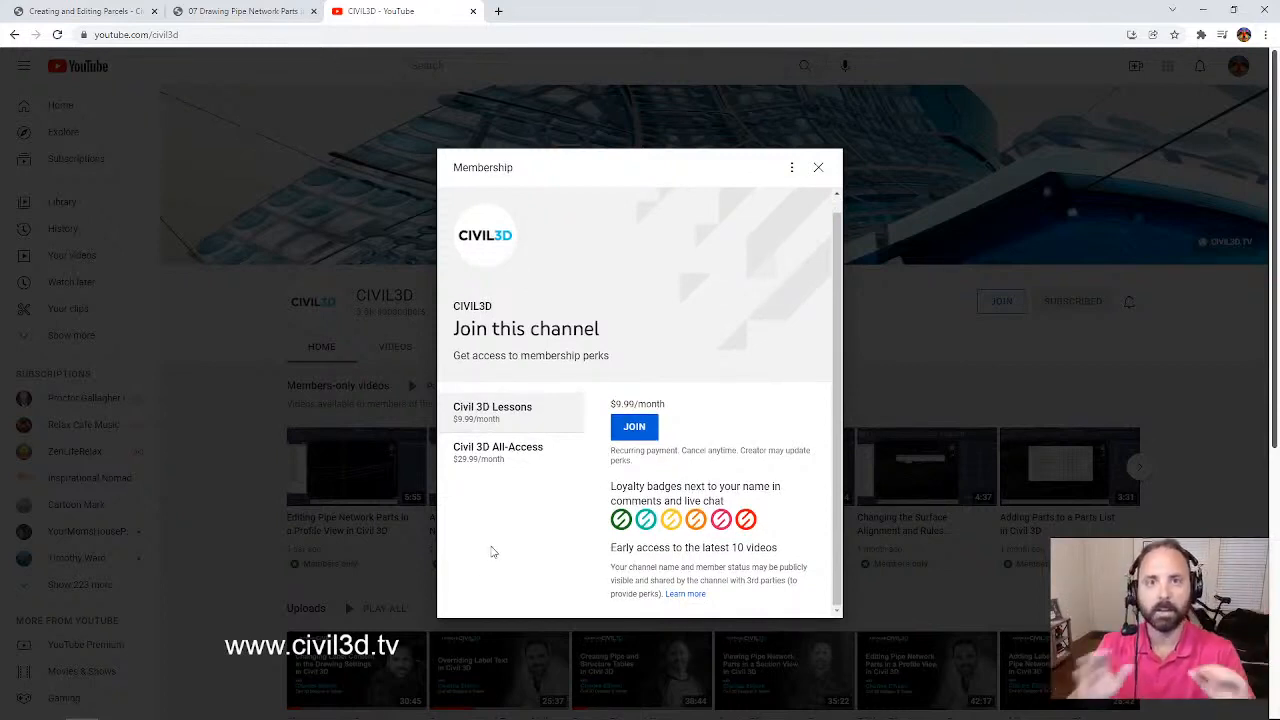
pyautogui.click(534, 452)
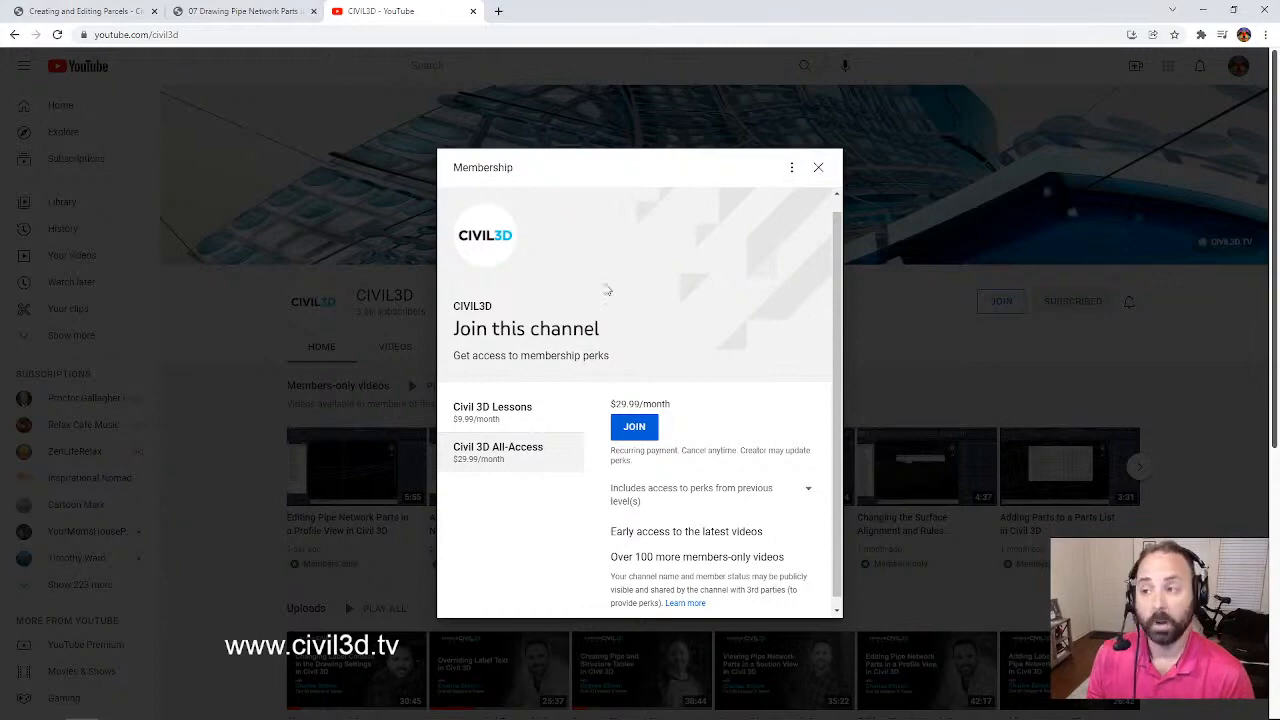
pyautogui.click(819, 168)
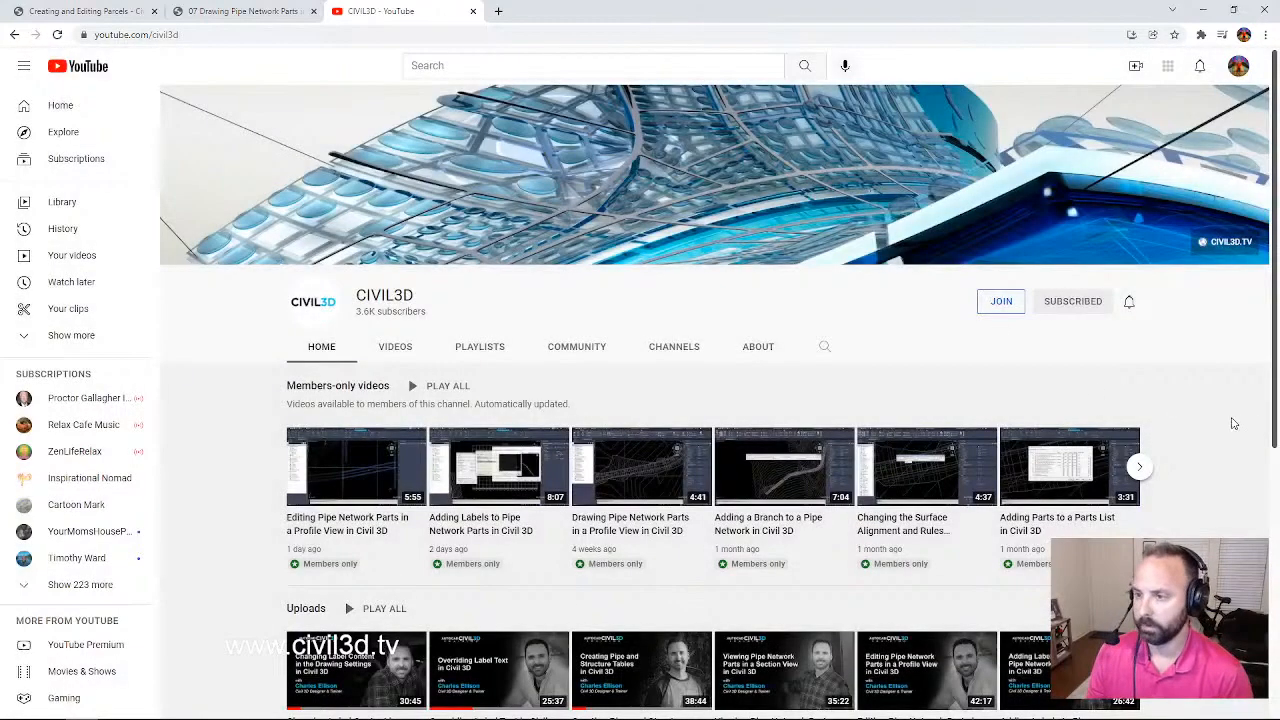
pyautogui.scroll(-3, 1215, 445)
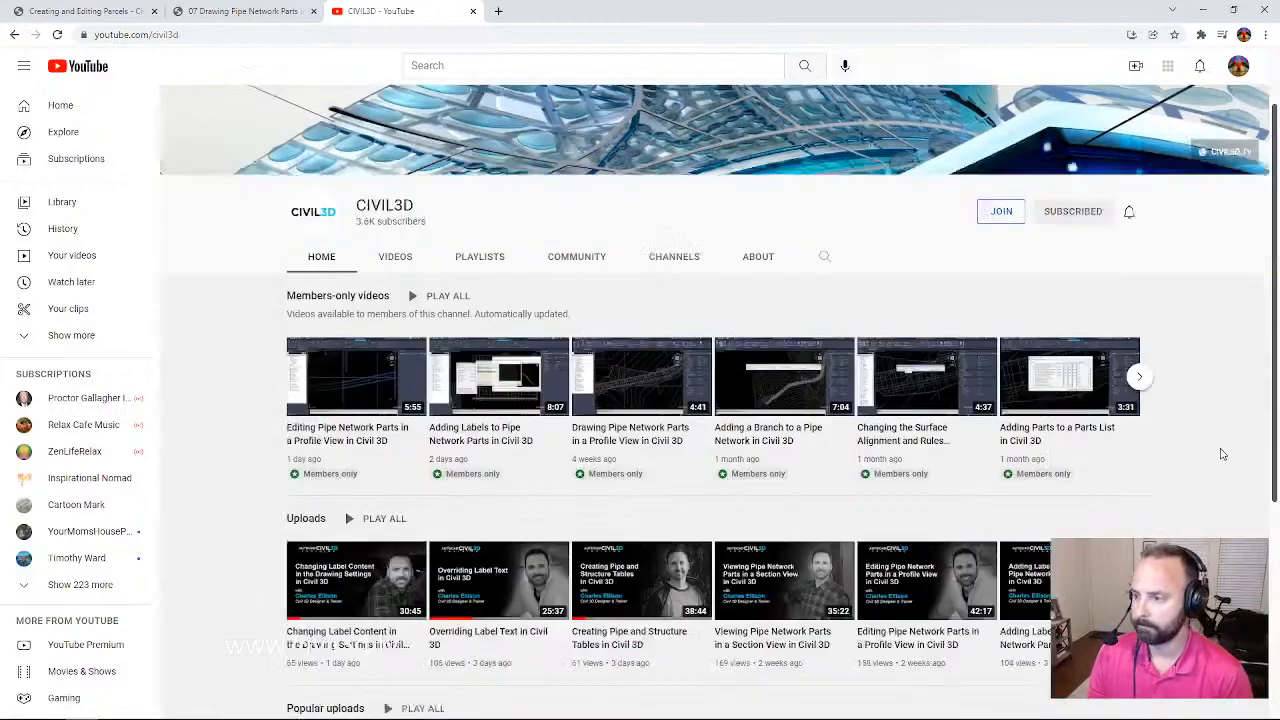
pyautogui.scroll(3, 1225, 447)
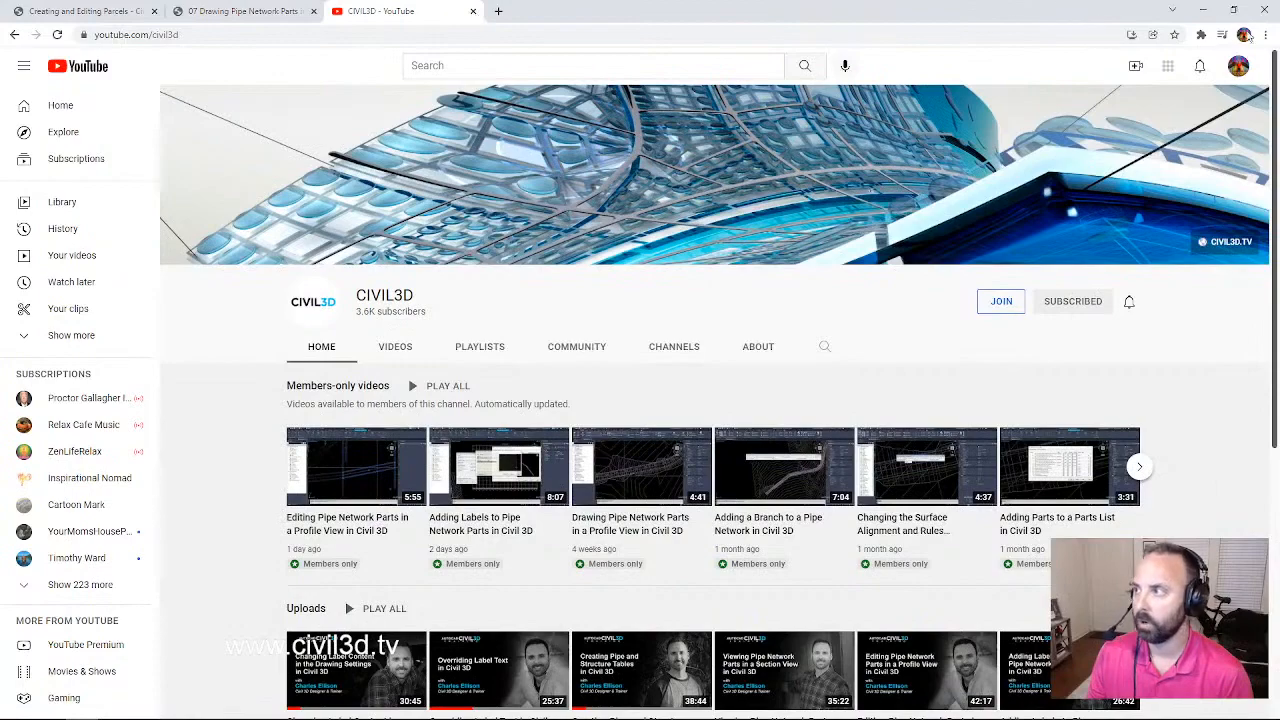
# Close the tab with the pipe network profile view video and return from the parcels course to the civil3d.tv home page
pyautogui.click(245, 11)
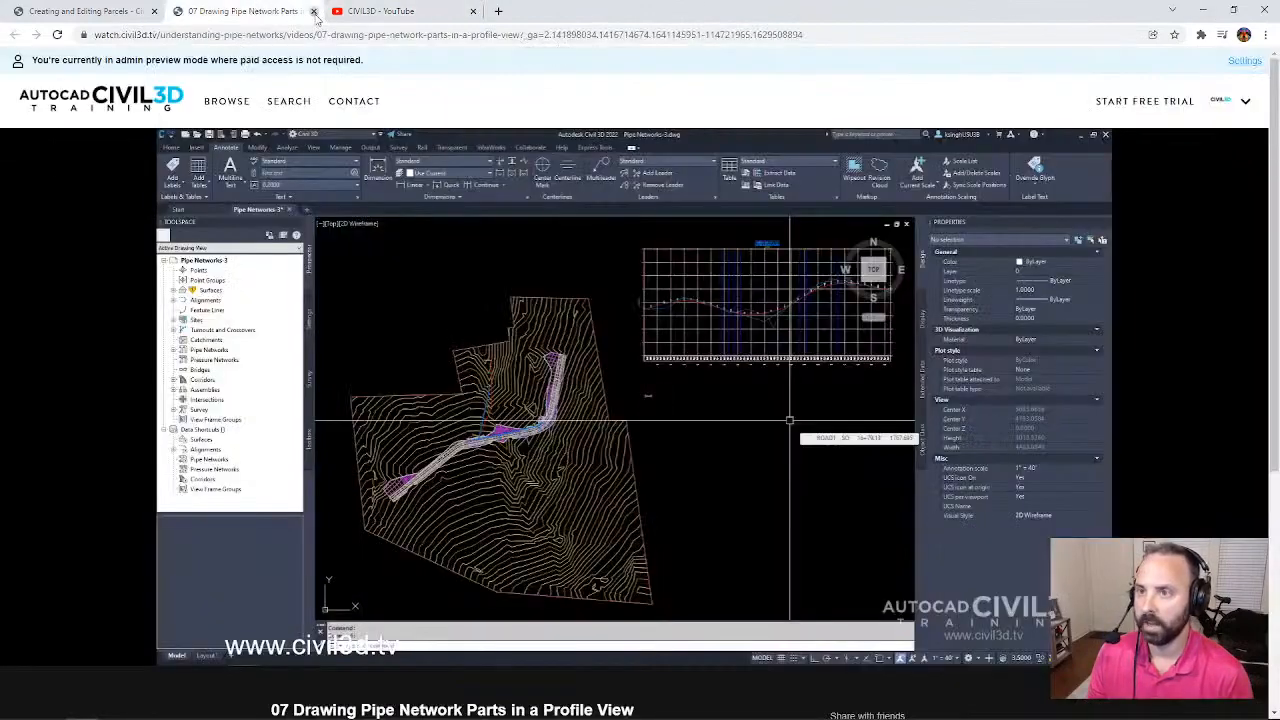
pyautogui.click(313, 11)
pyautogui.click(88, 11)
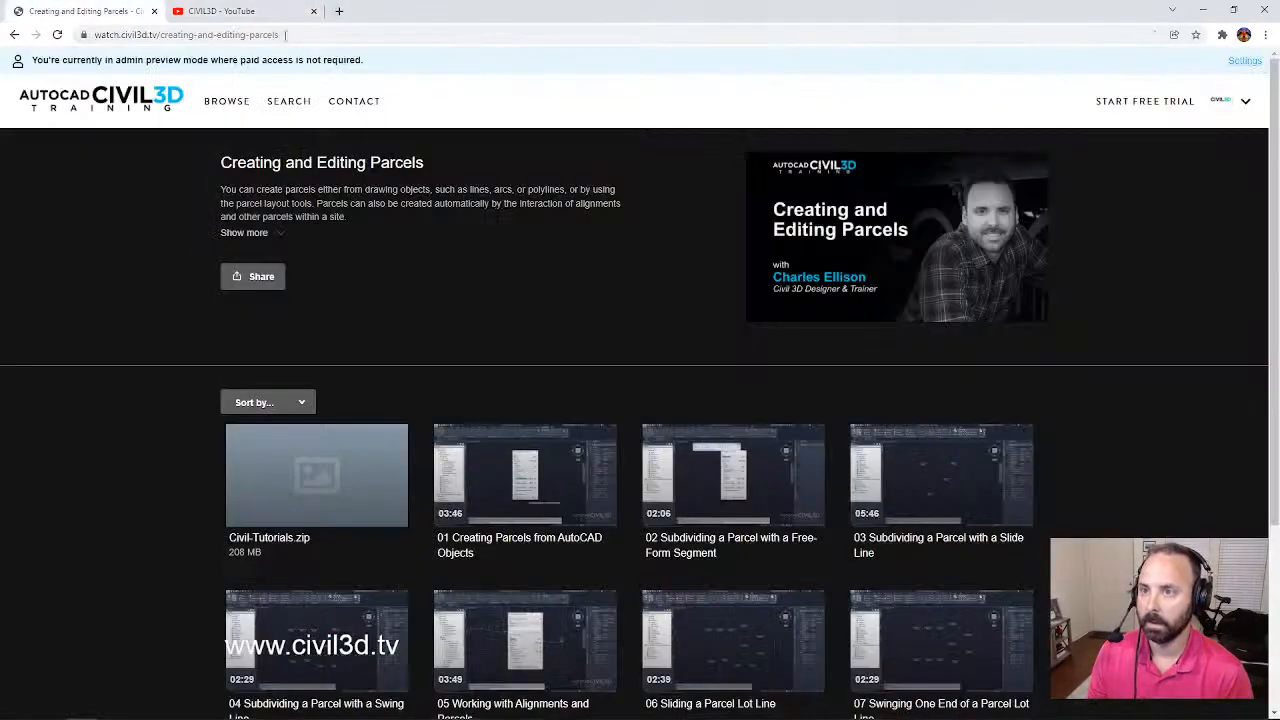
pyautogui.click(14, 34)
pyautogui.click(14, 34)
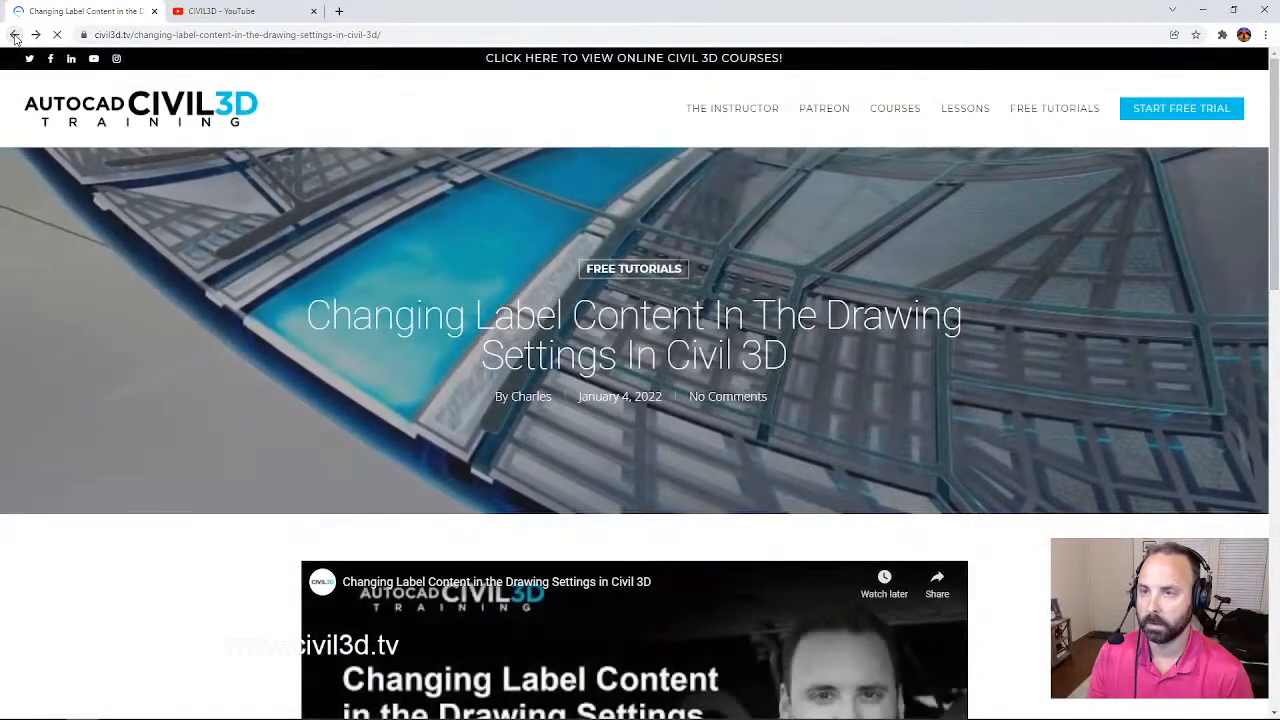
pyautogui.click(120, 106)
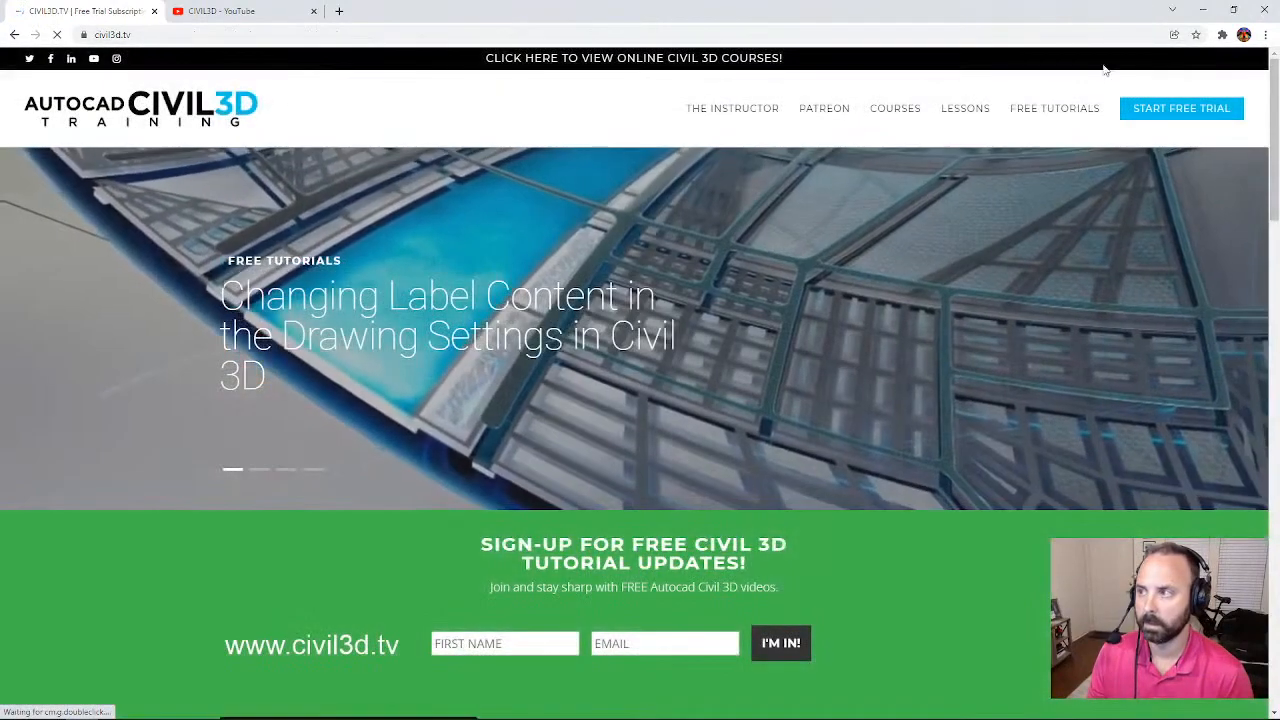
# Switch to Civil 3D and look over the open drawings Labels-4a and Labels-Parcels
pyautogui.click(1207, 11)
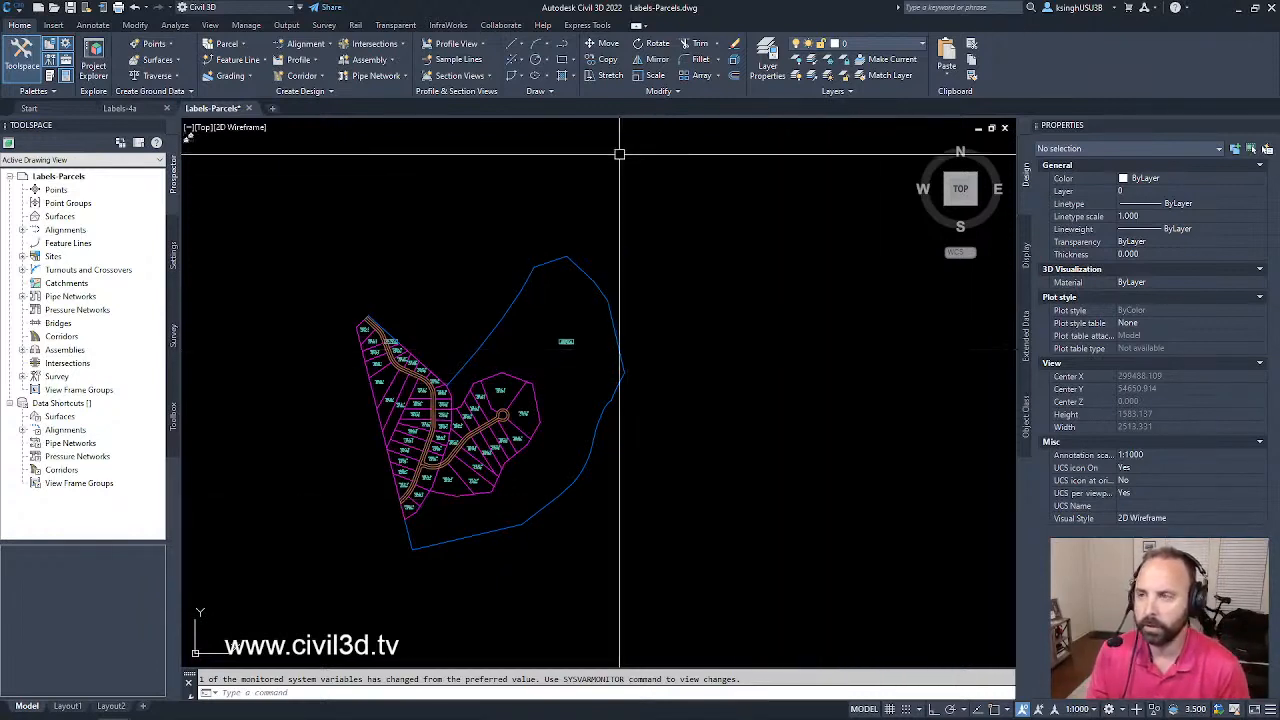
pyautogui.click(120, 108)
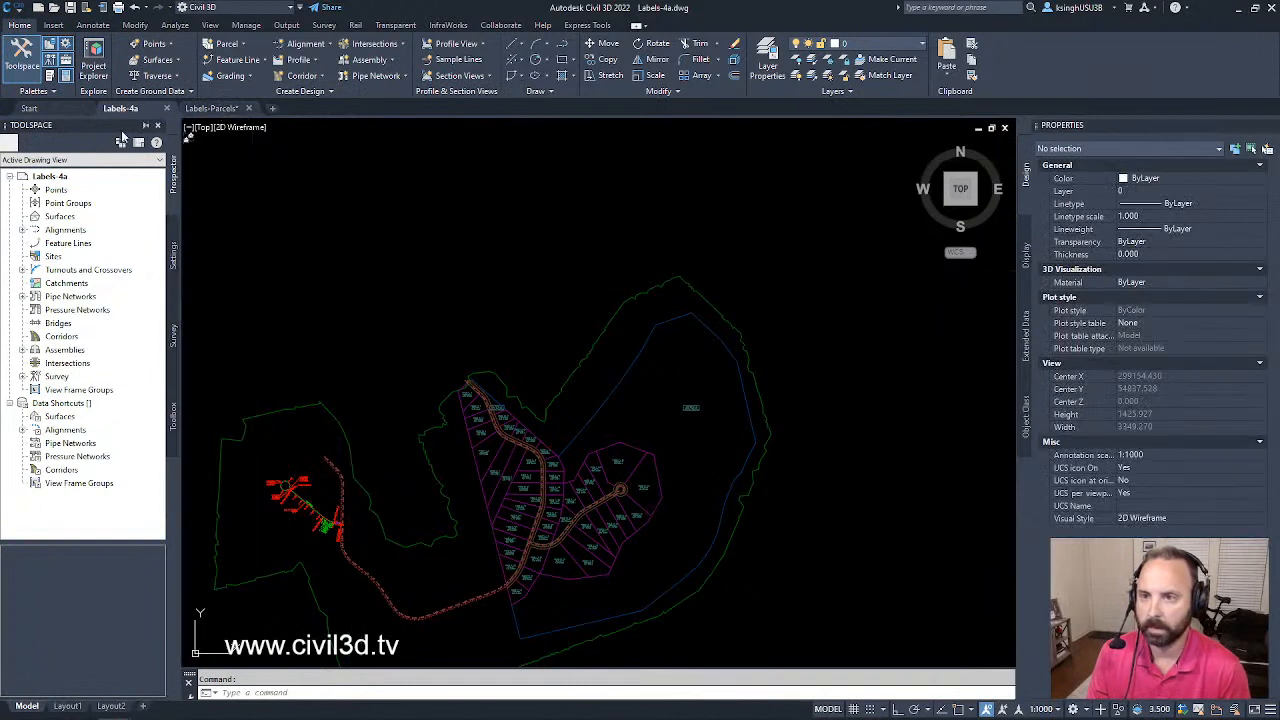
pyautogui.moveTo(135, 114)
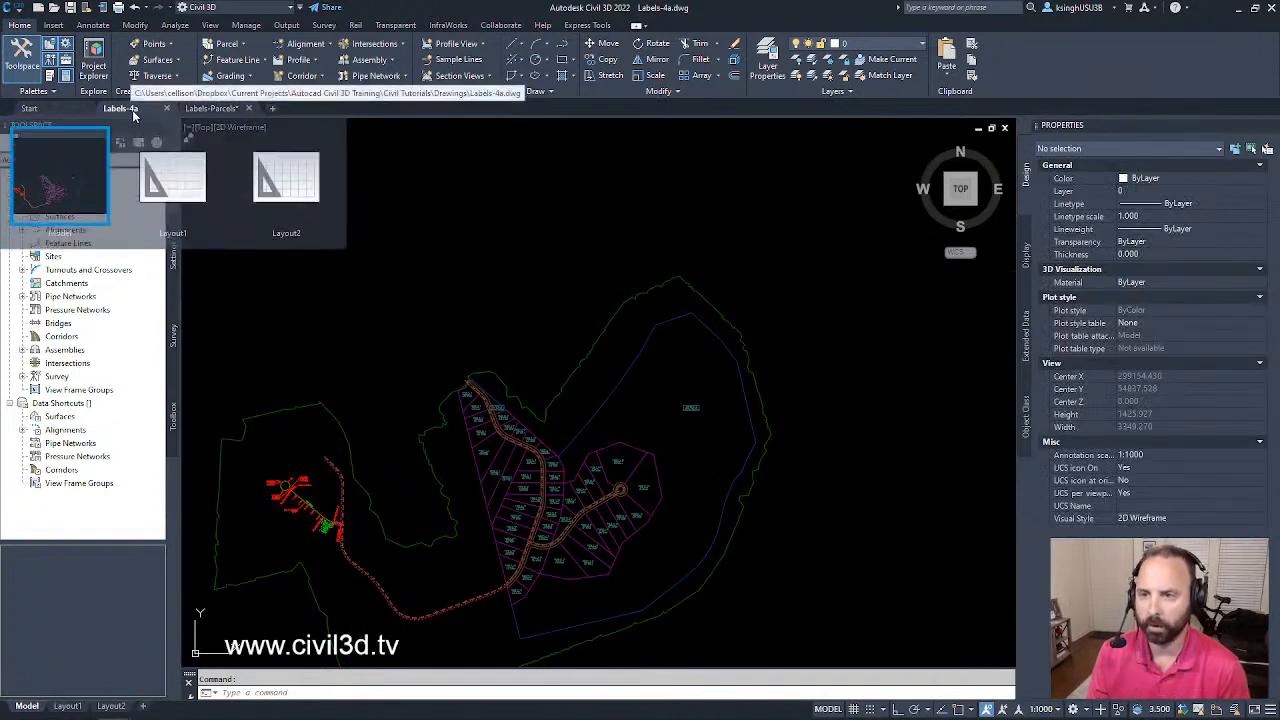
pyautogui.click(212, 108)
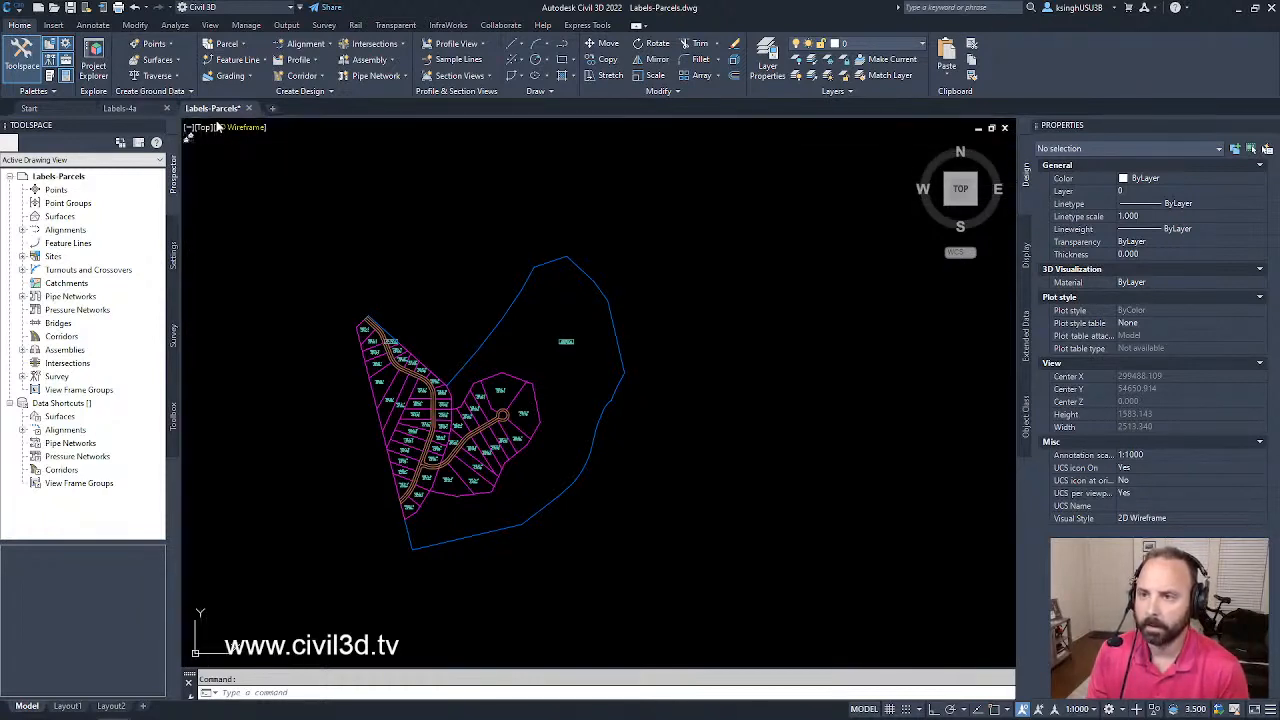
pyautogui.moveTo(220, 115)
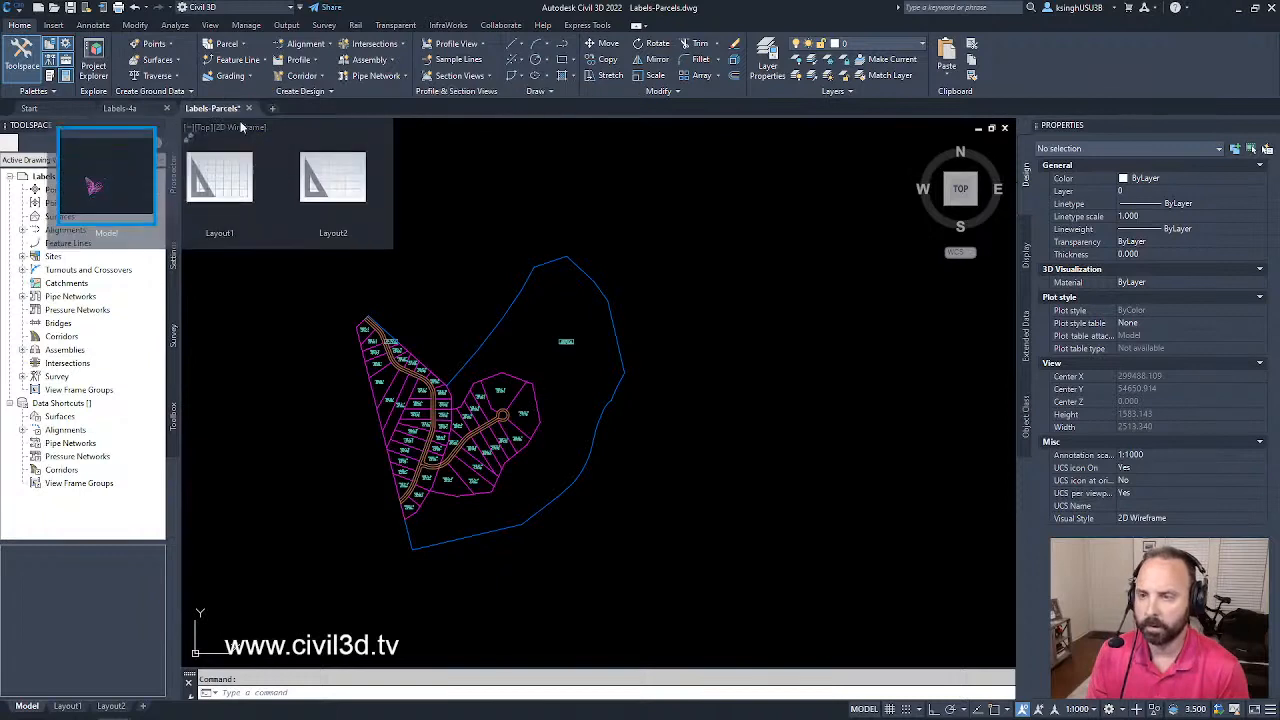
# In Labels-4a, check that the parcels are an external reference and review the drawing's attached file references
pyautogui.click(133, 109)
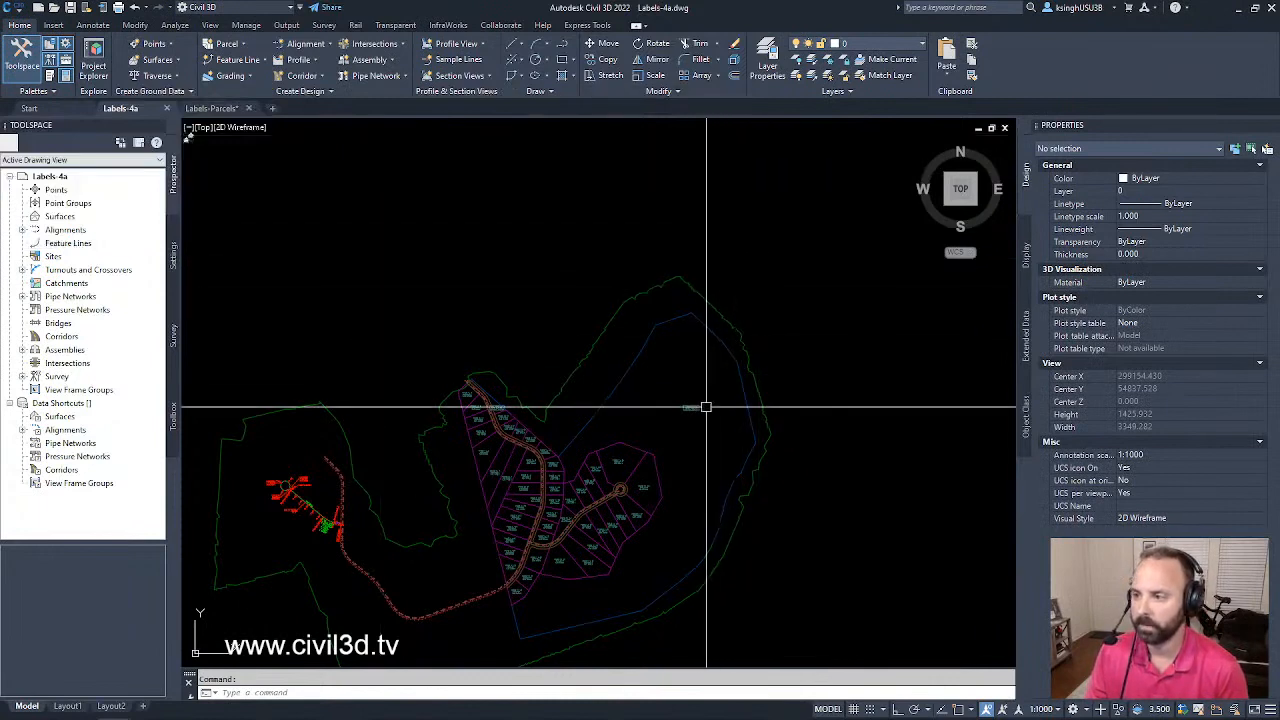
pyautogui.click(640, 447)
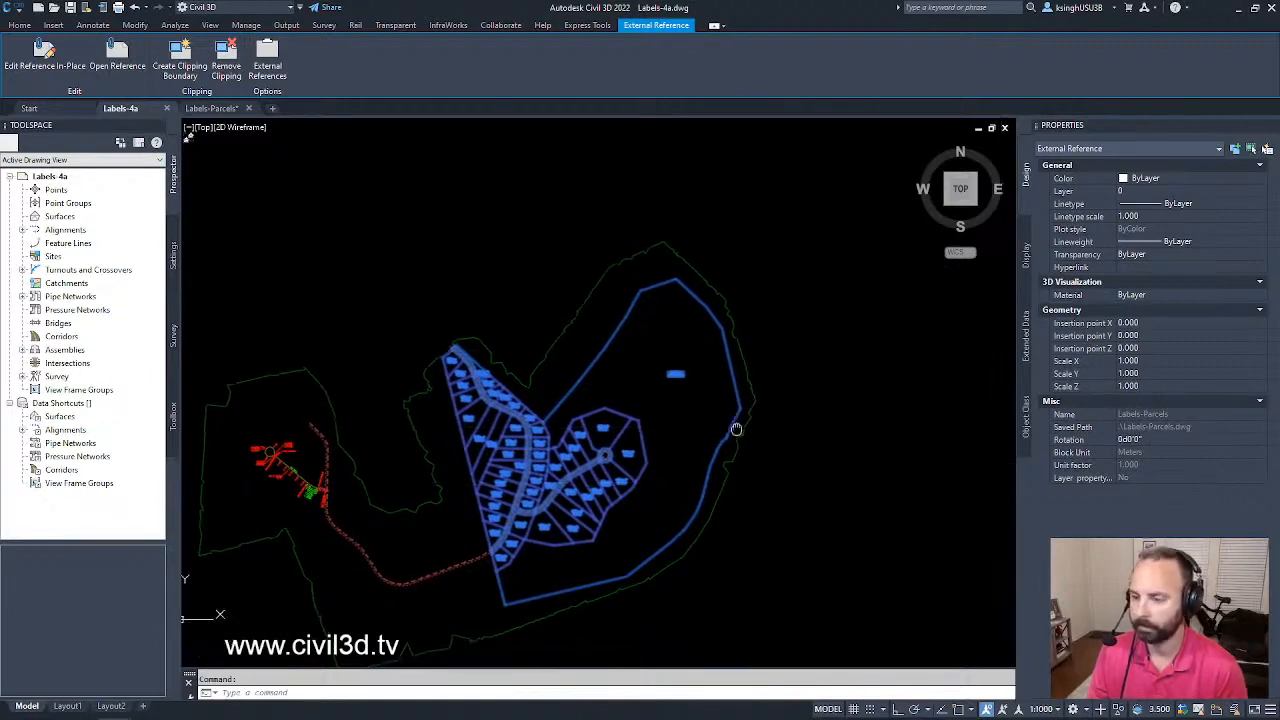
pyautogui.press('Escape')
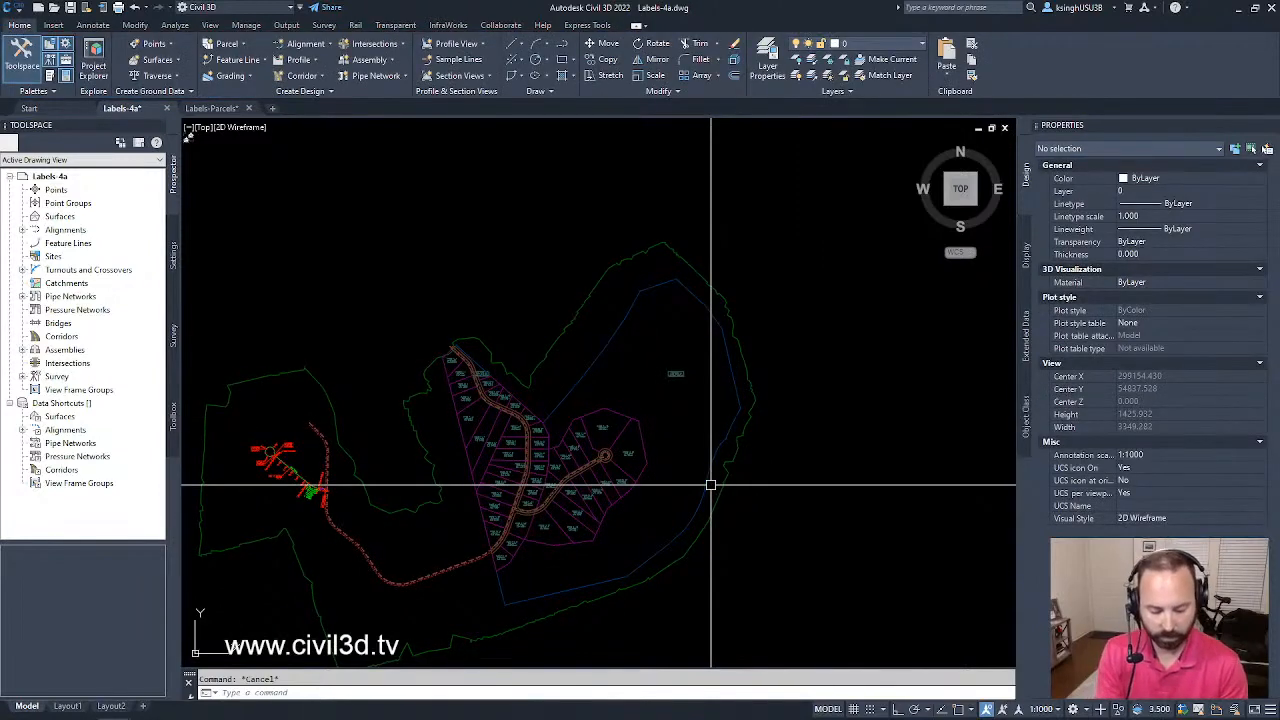
pyautogui.write('x')
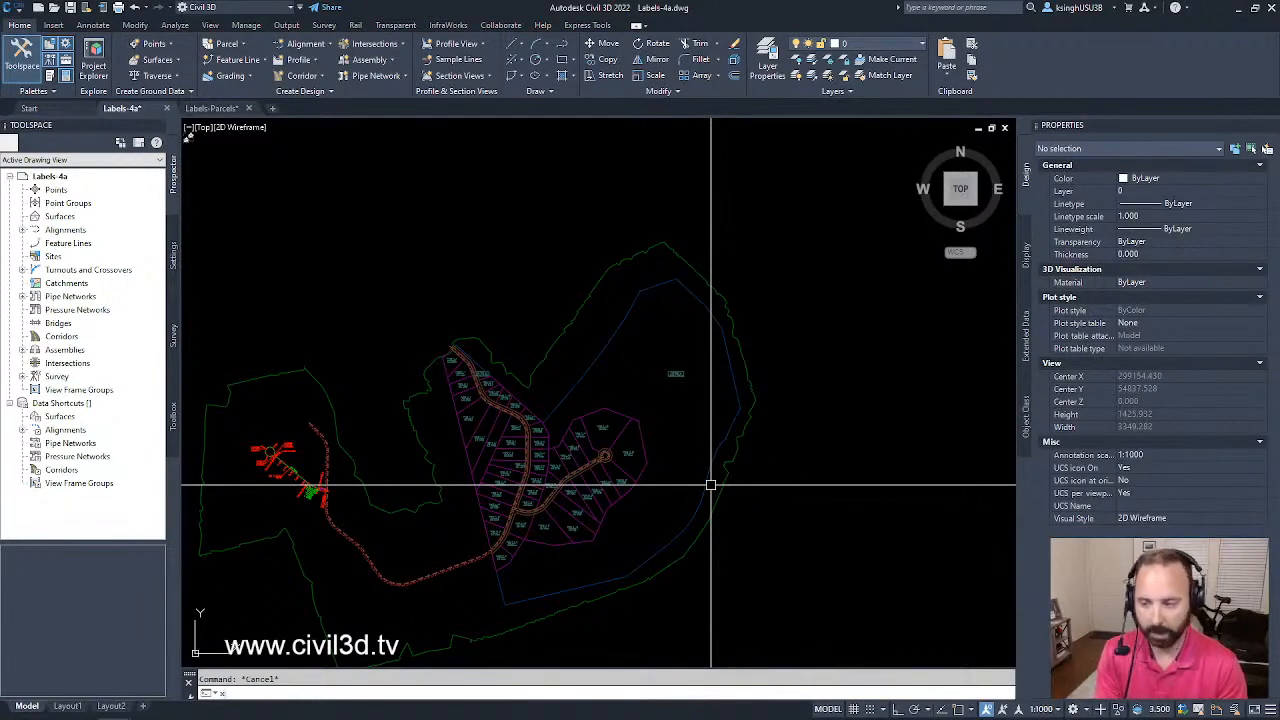
pyautogui.write('r')
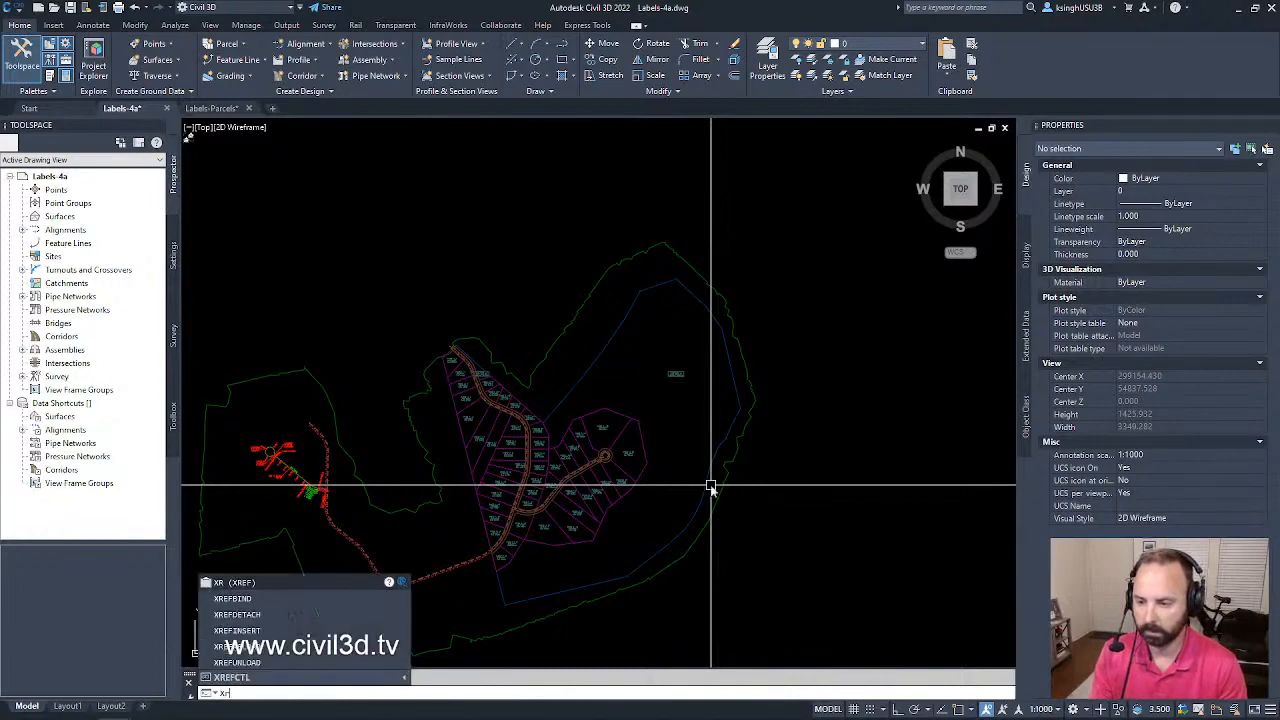
pyautogui.press('Return')
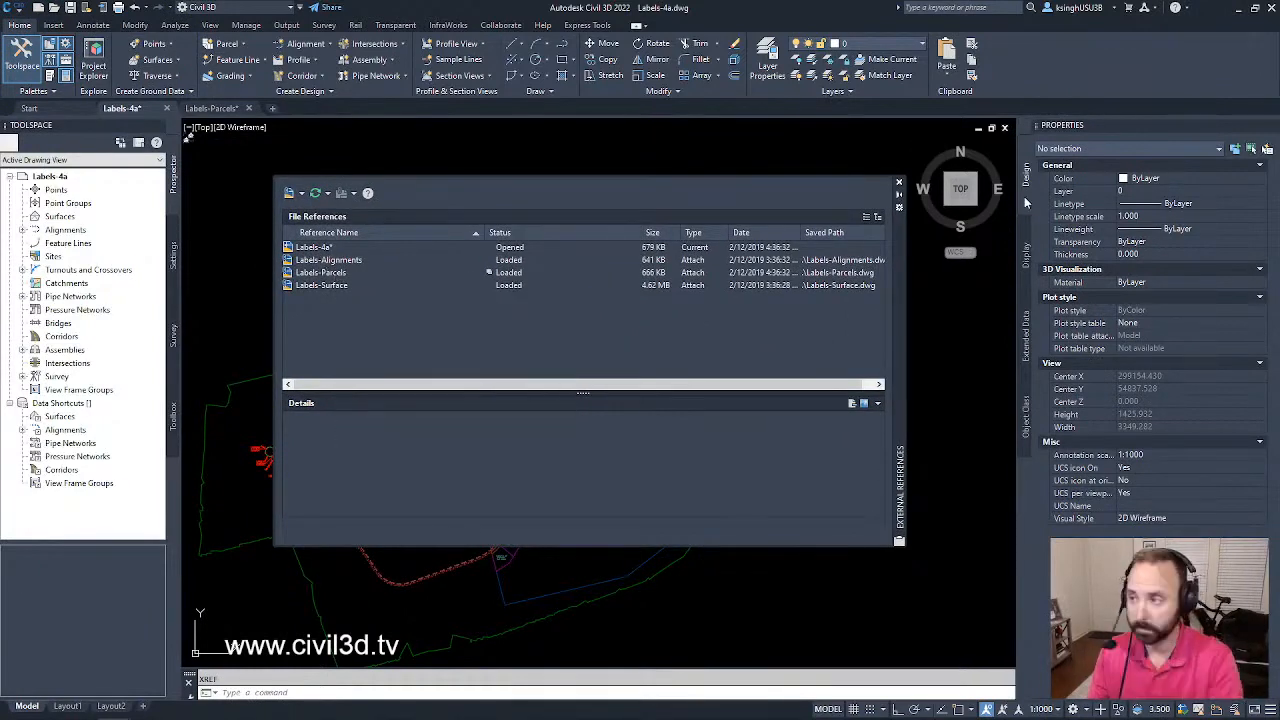
pyautogui.click(898, 186)
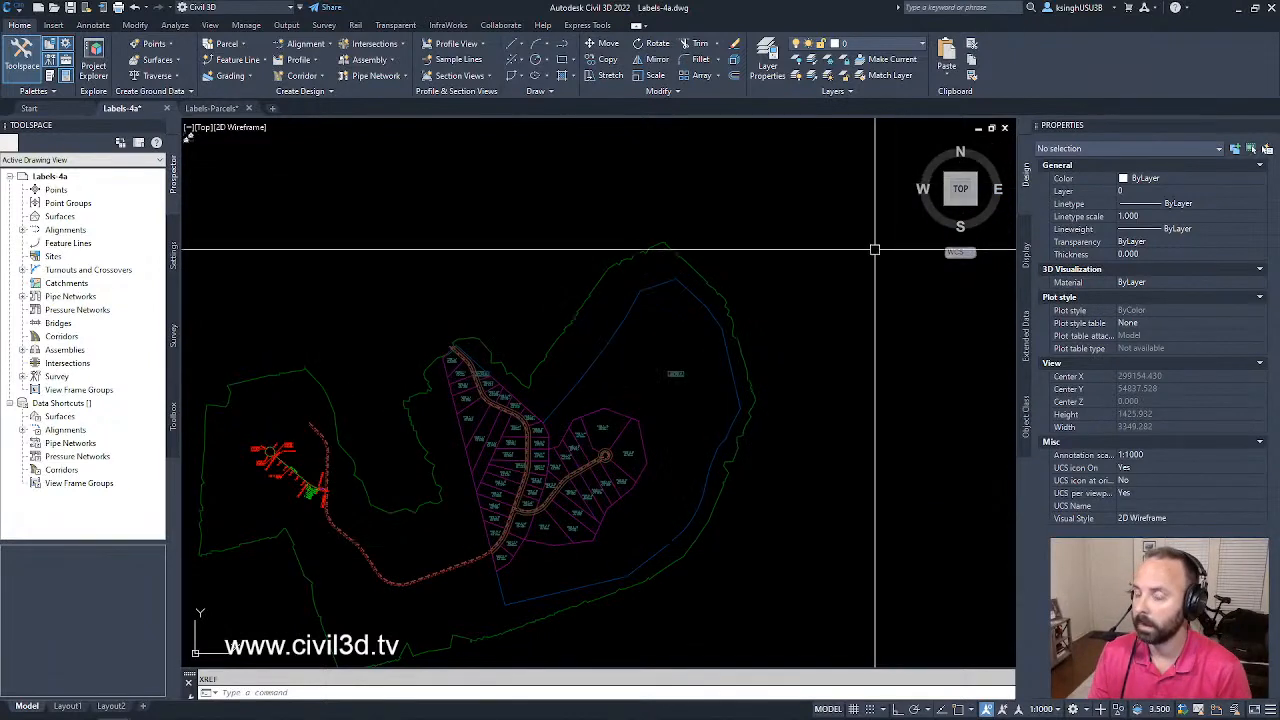
pyautogui.moveTo(667, 473); pyautogui.dragTo(739, 408, button='middle')
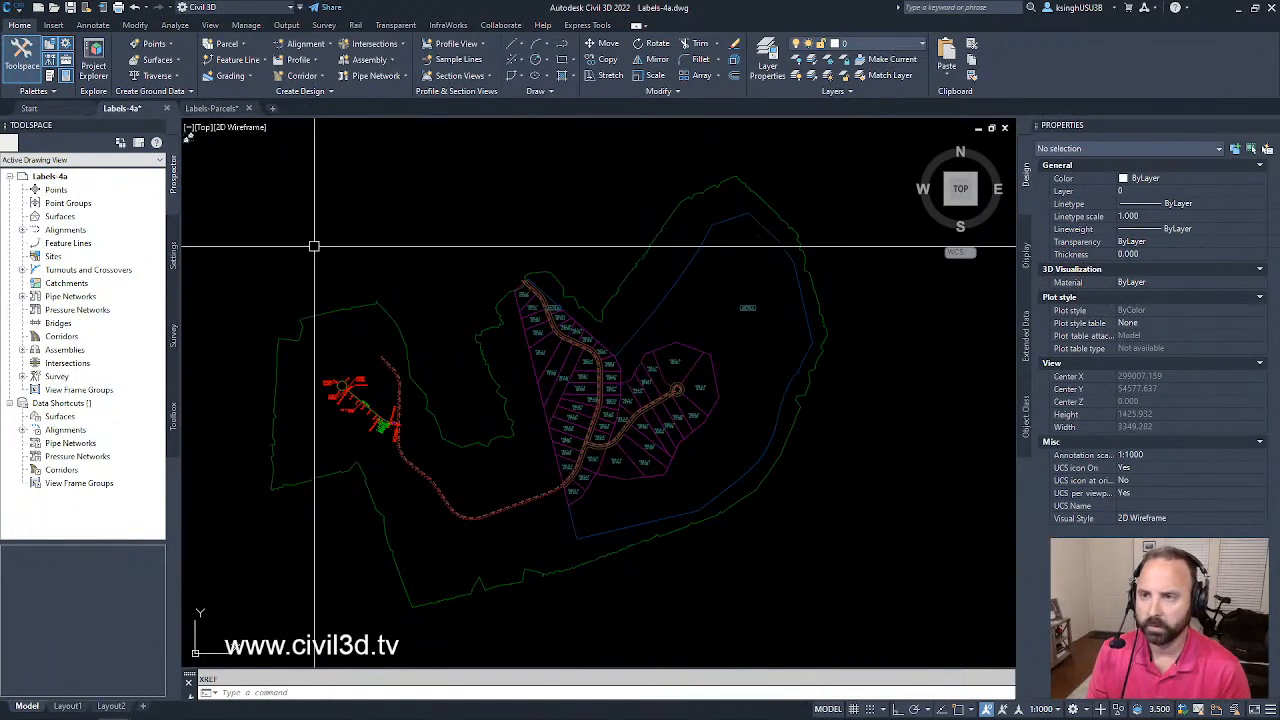
# In Labels-Parcels, highlight parcels Phase 1 : 37 through 41 around the cul-de-sac, then clear the selection
pyautogui.click(212, 108)
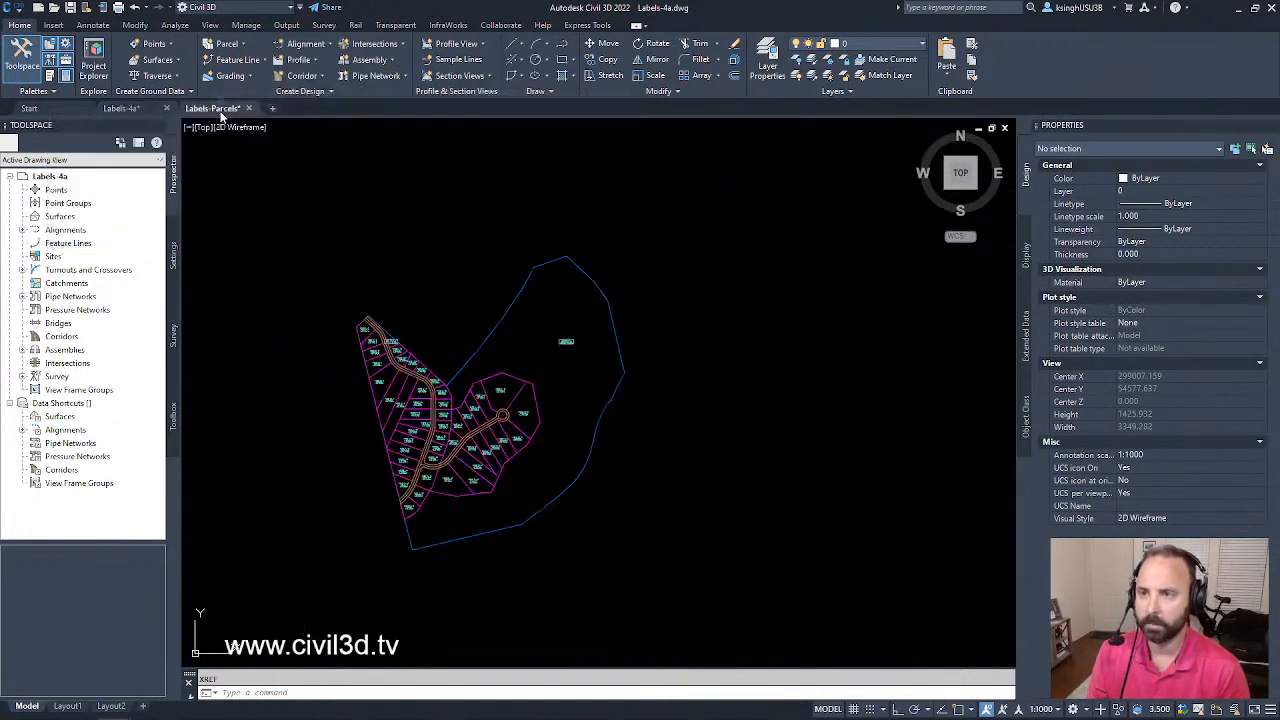
pyautogui.moveTo(563, 437); pyautogui.dragTo(595, 408, button='middle')
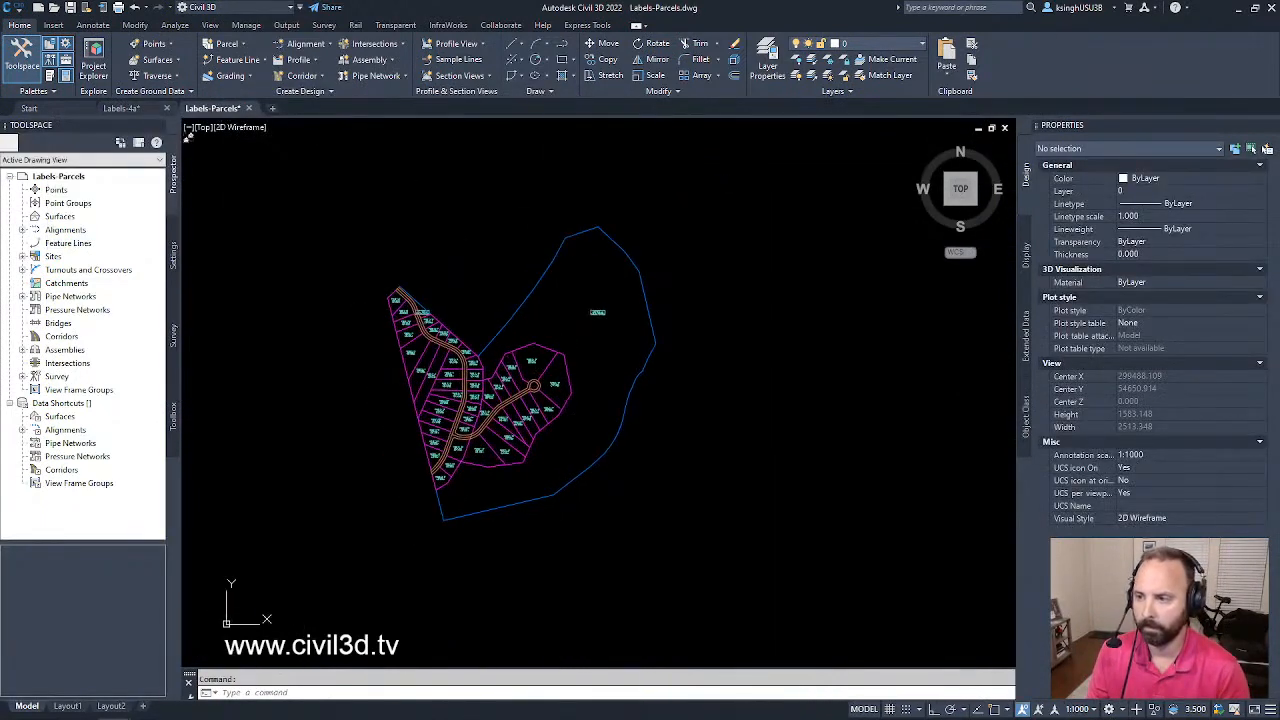
pyautogui.scroll(6, 521, 388)
pyautogui.moveTo(522, 389)
pyautogui.mouseDown(button='middle')
pyautogui.moveTo(583, 392)
pyautogui.moveTo(586, 418)
pyautogui.mouseUp(button='middle')
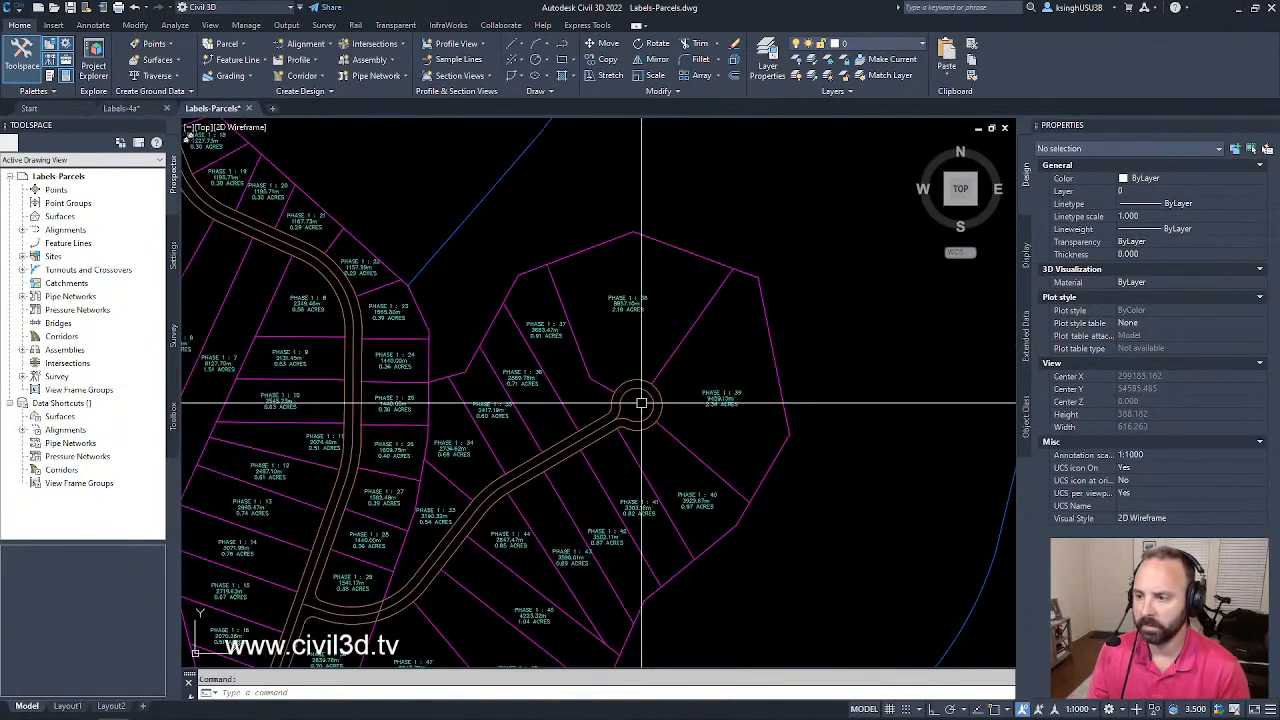
pyautogui.scroll(2, 642, 410)
pyautogui.moveTo(642, 410); pyautogui.dragTo(607, 418, button='middle')
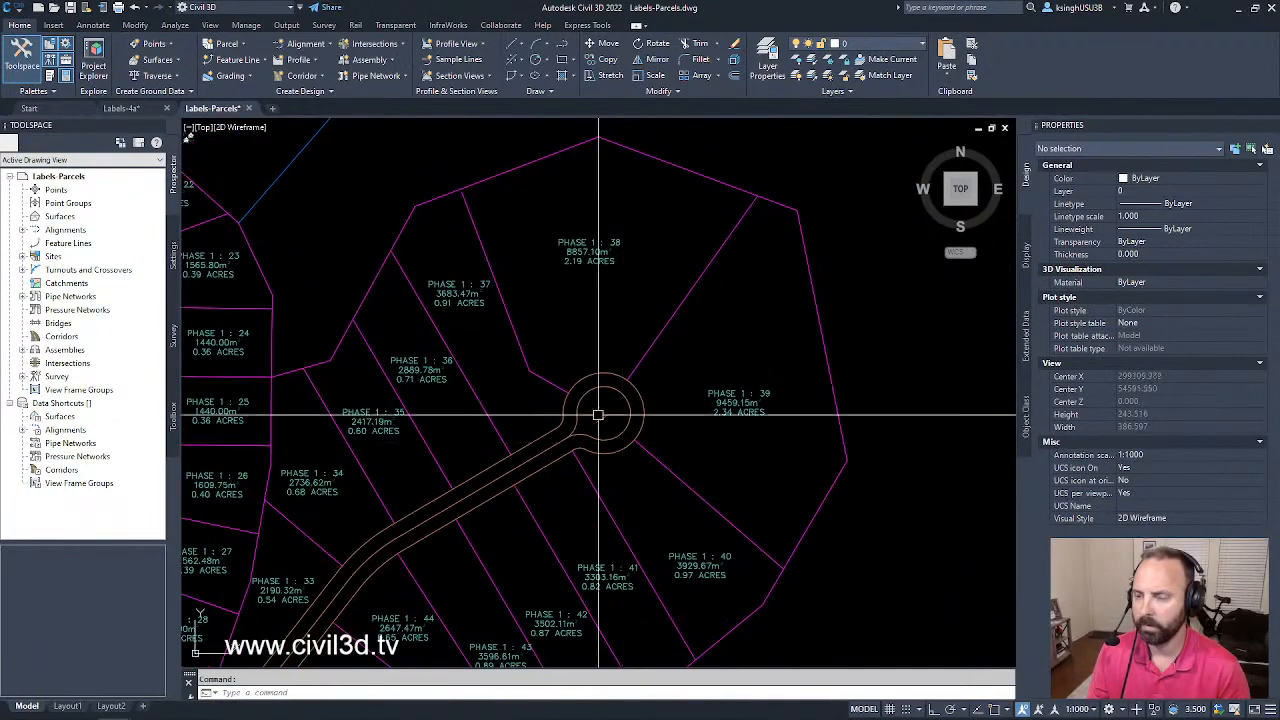
pyautogui.click(466, 284)
pyautogui.click(589, 249)
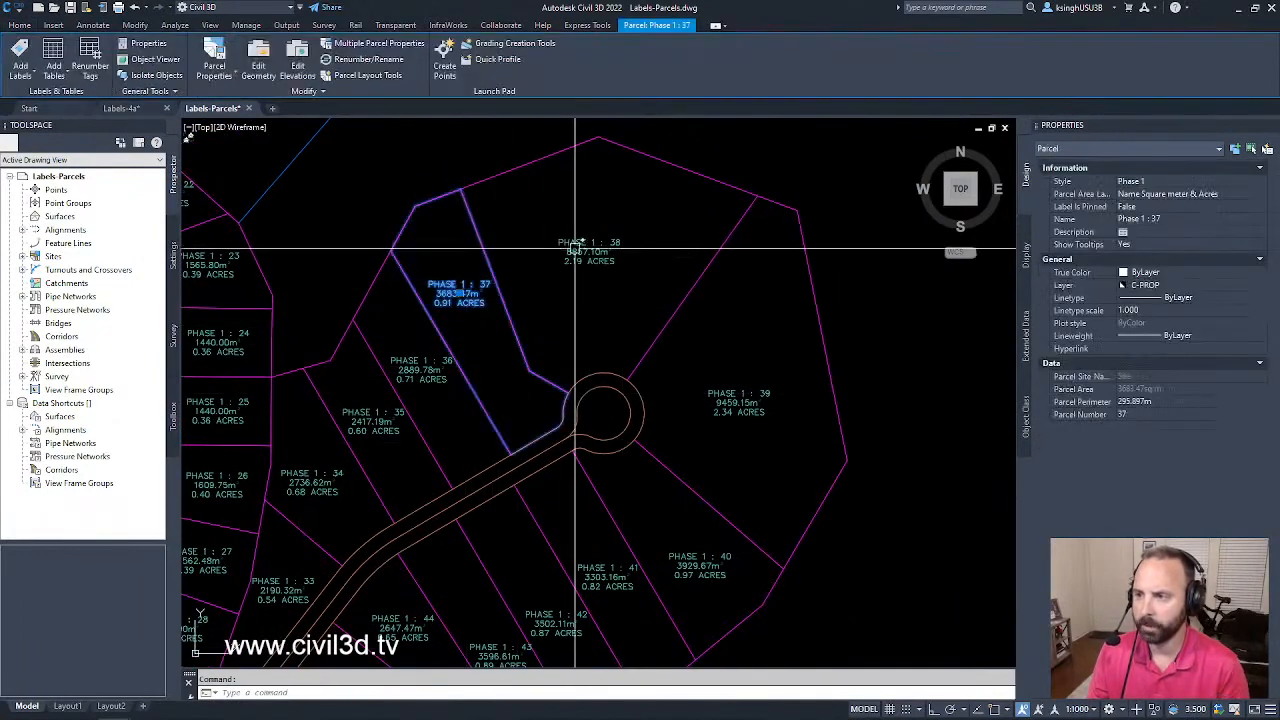
pyautogui.click(746, 418)
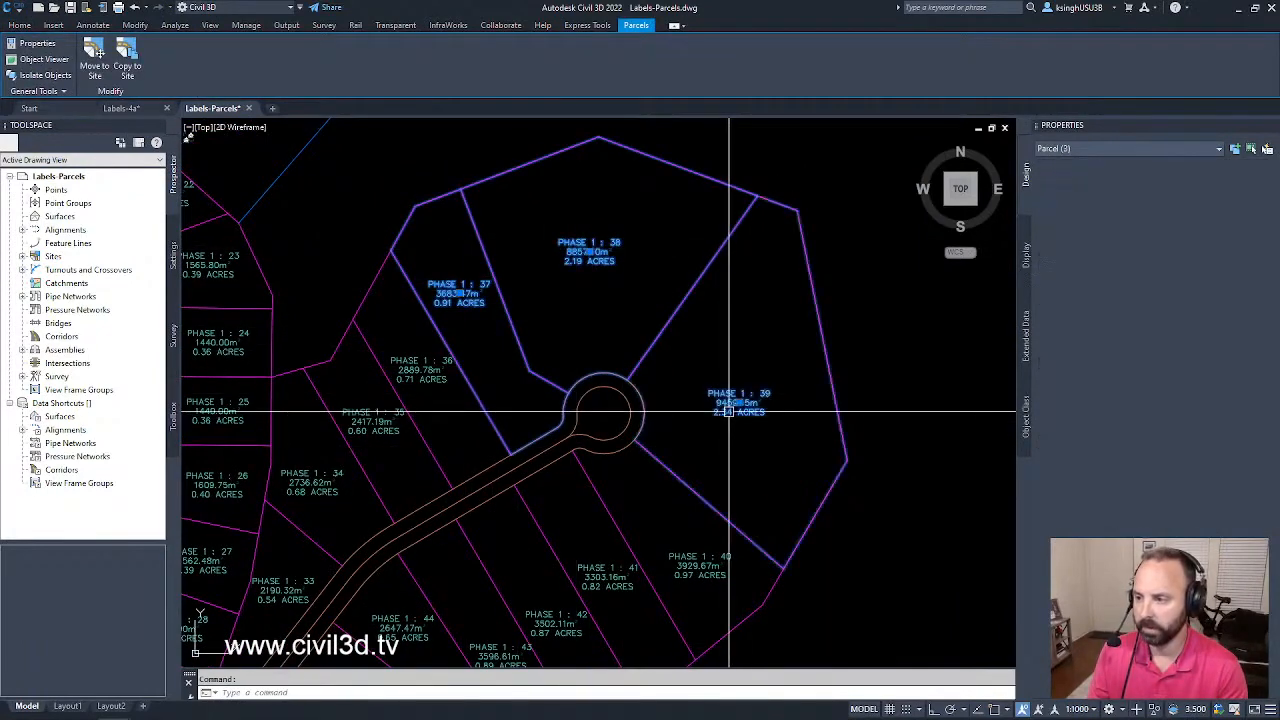
pyautogui.click(705, 566)
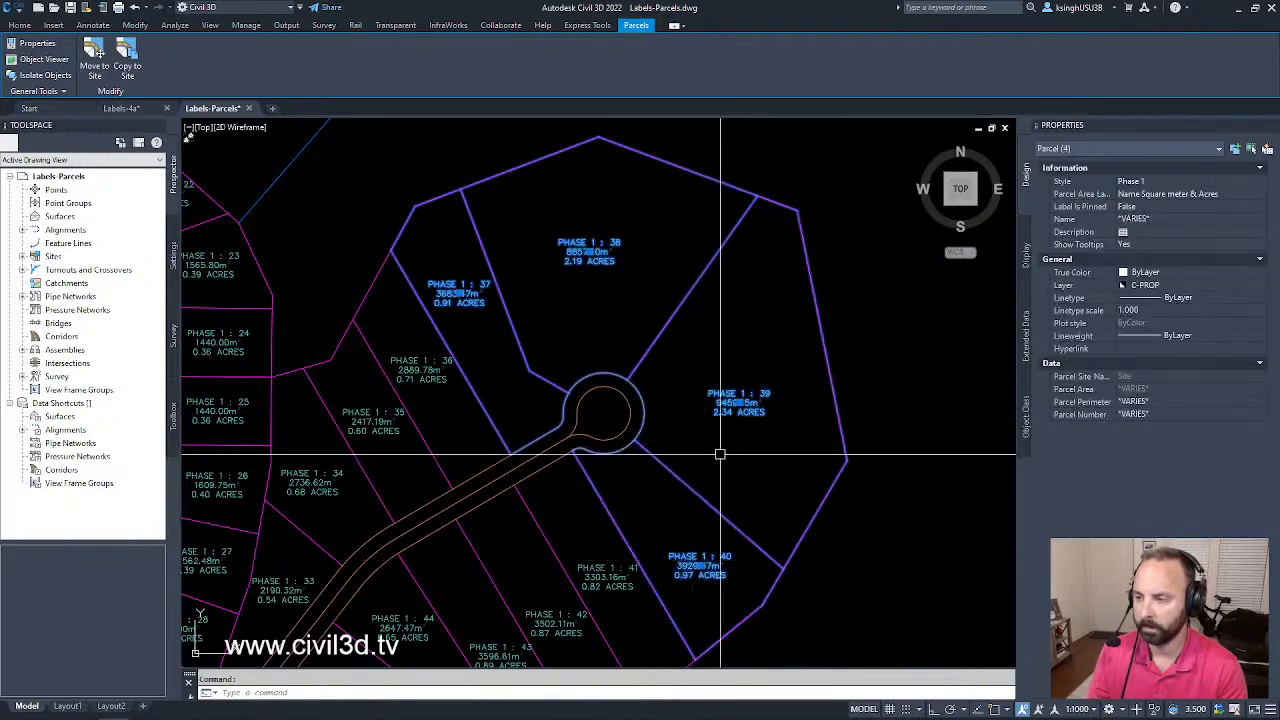
pyautogui.moveTo(717, 449); pyautogui.dragTo(735, 380, button='middle')
pyautogui.click(628, 505)
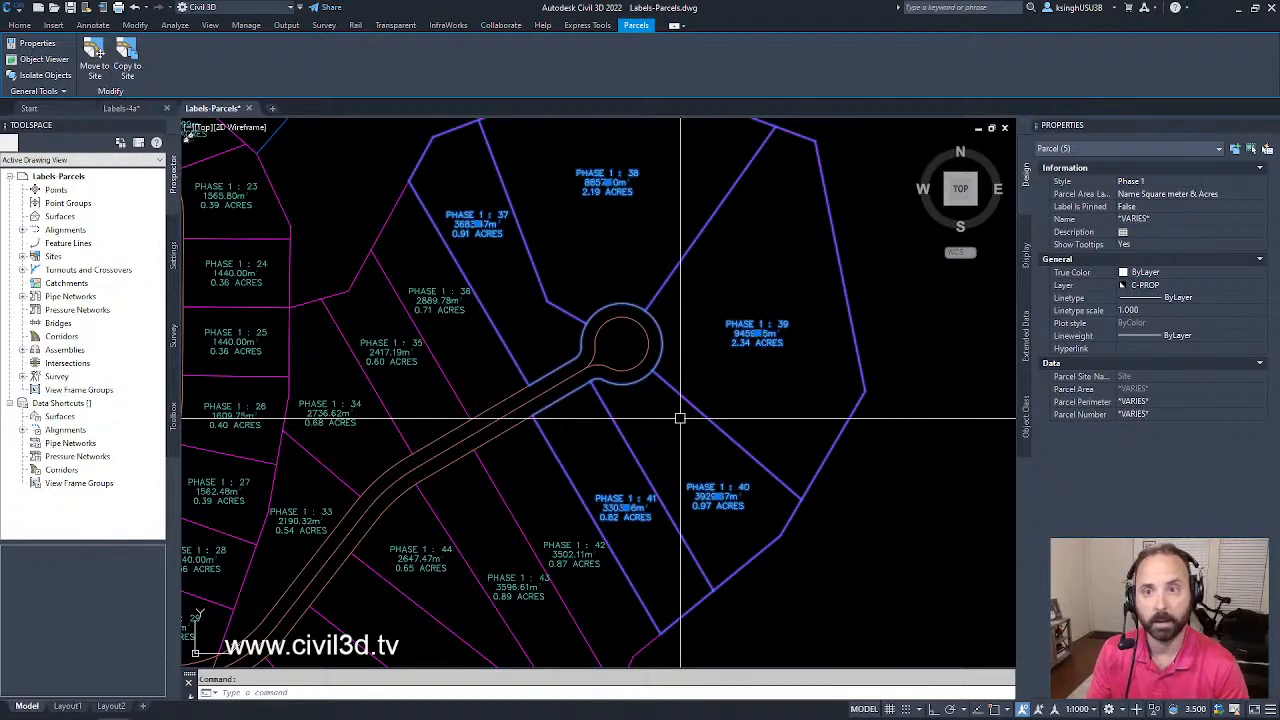
pyautogui.scroll(-3, 651, 396)
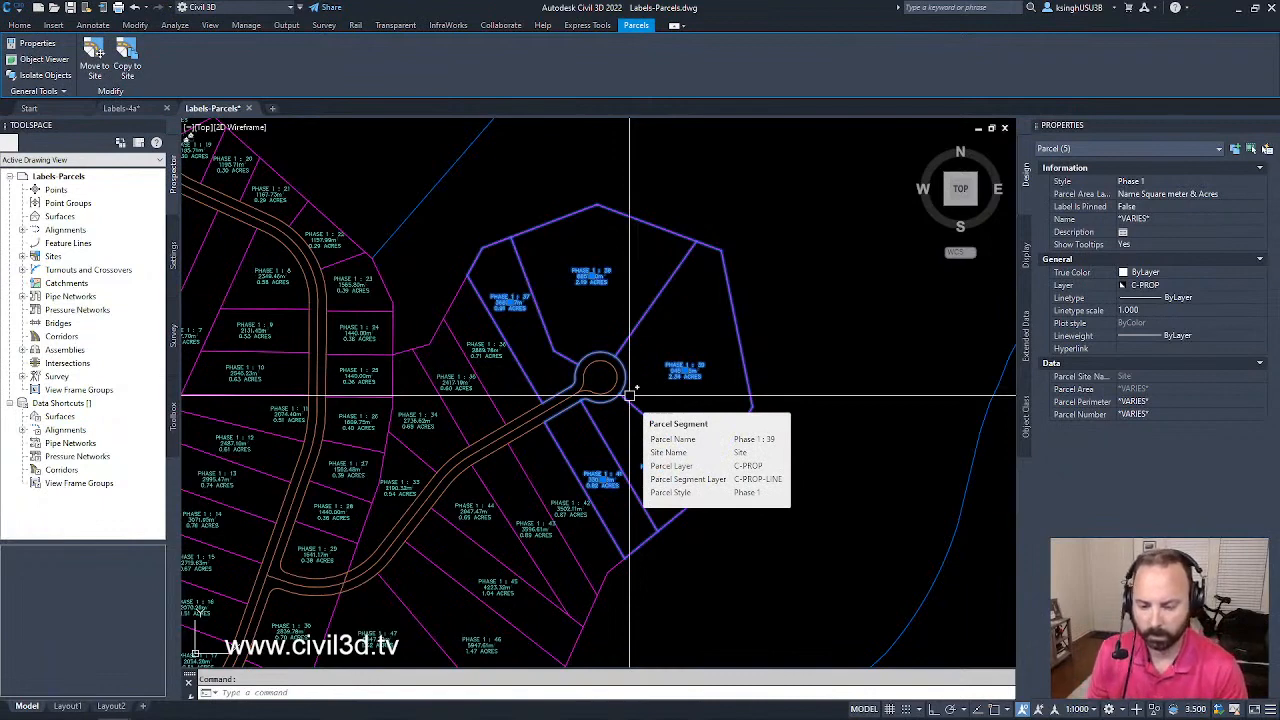
pyautogui.press('Escape')
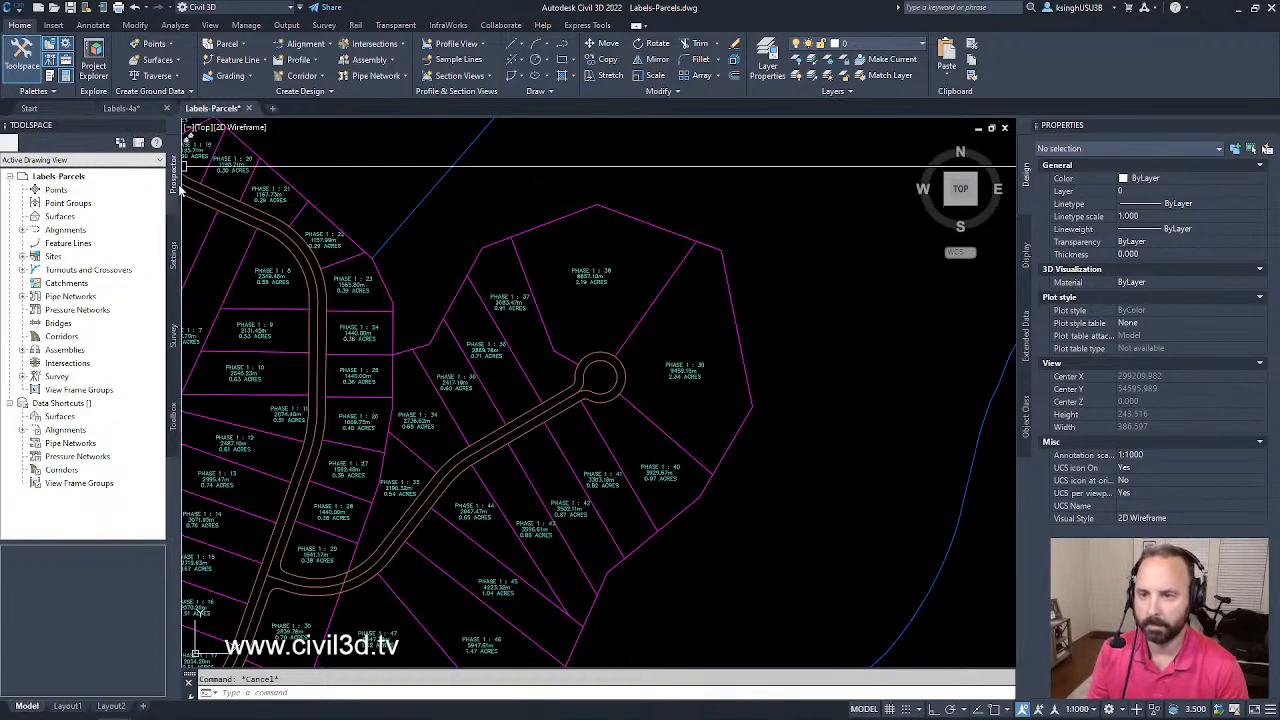
# List the site's parcels in Prospector, select Phase 1 : 37 through Phase 1 : 41, and widen the Toolspace to show their properties
pyautogui.click(22, 256)
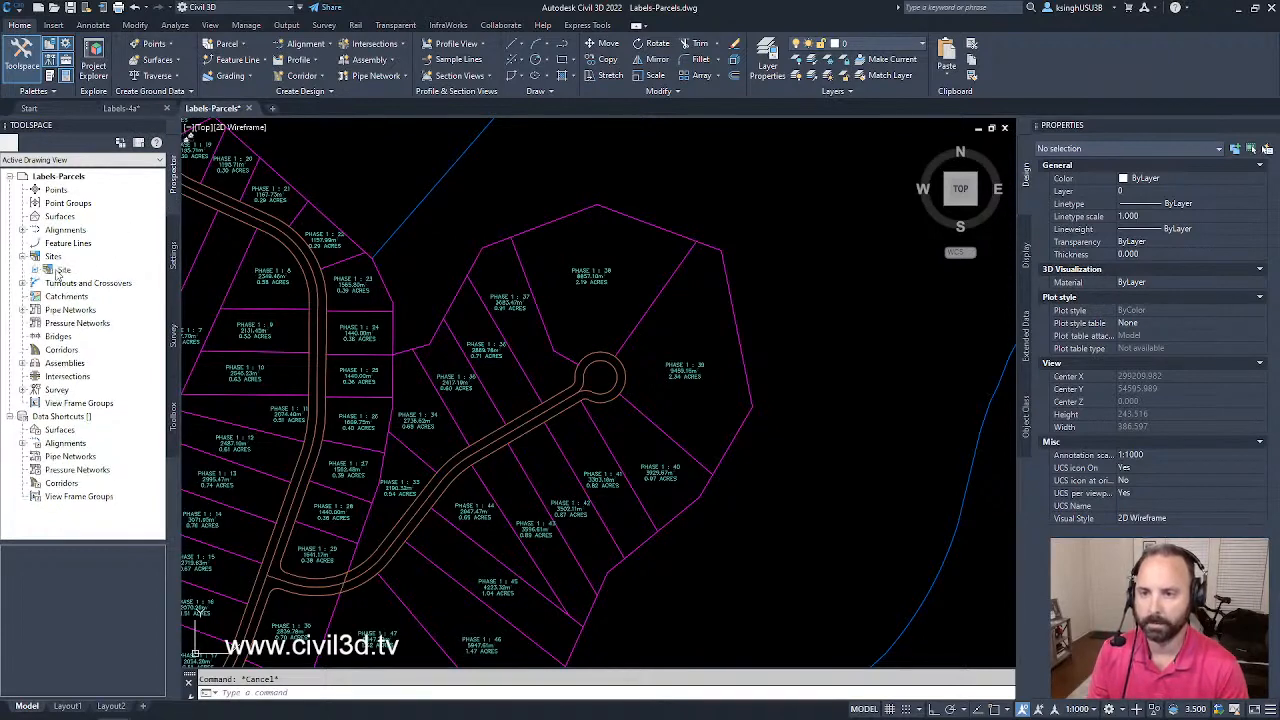
pyautogui.click(35, 270)
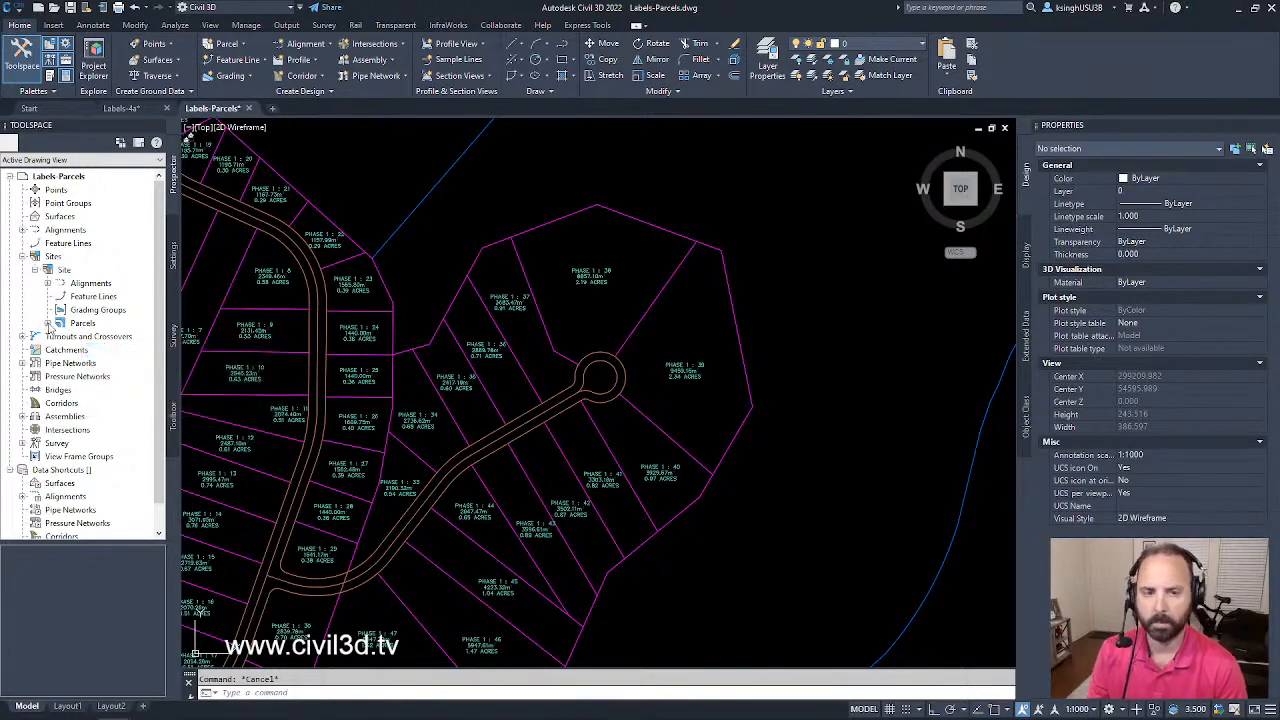
pyautogui.click(47, 323)
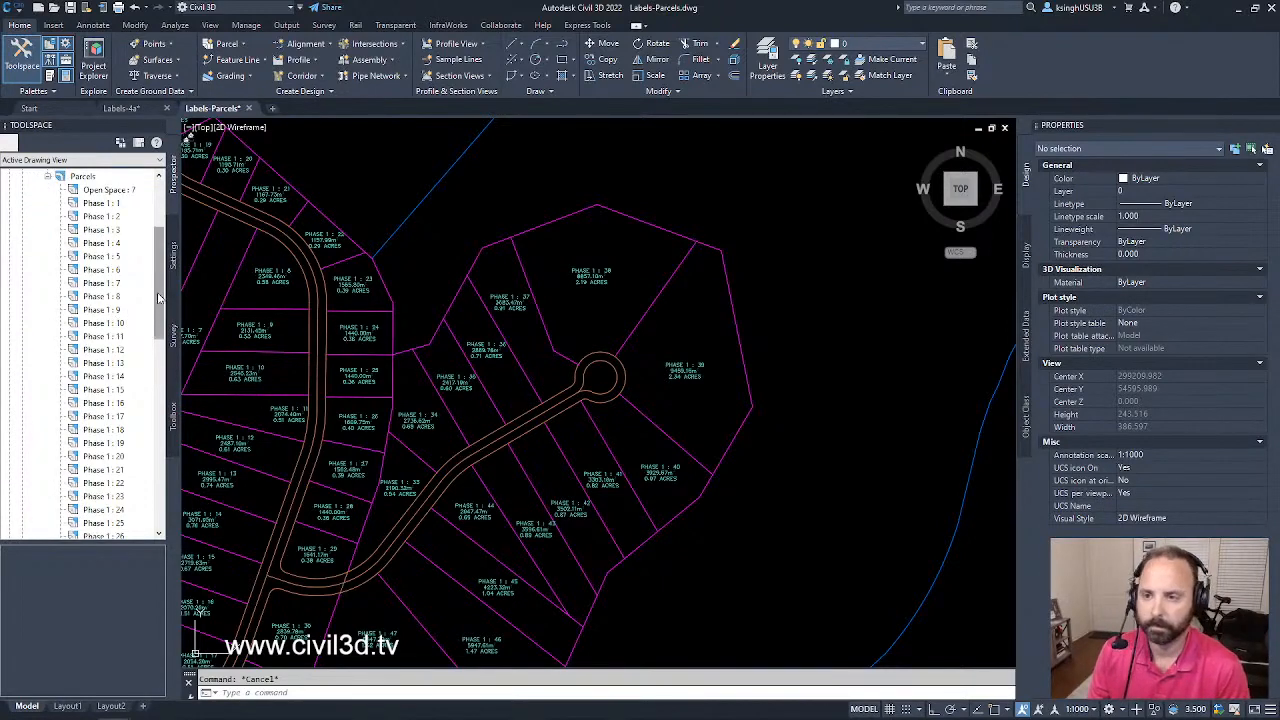
pyautogui.moveTo(158, 301); pyautogui.dragTo(148, 398)
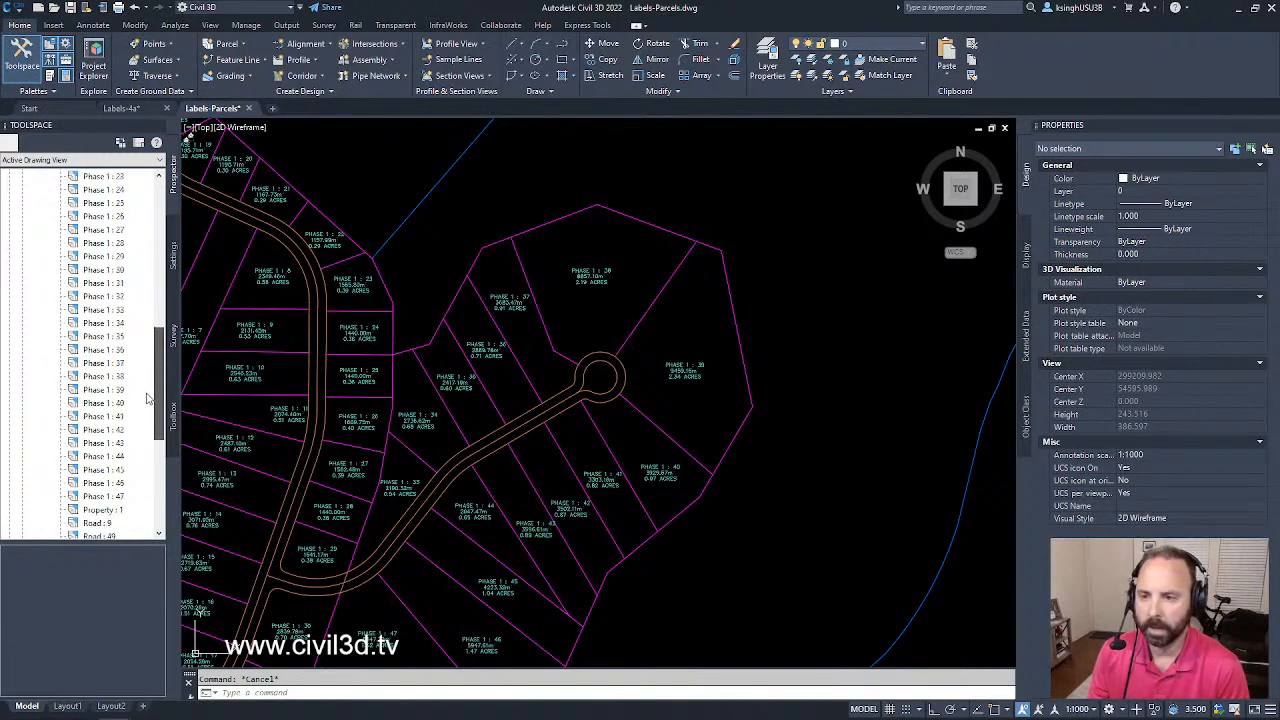
pyautogui.click(118, 350)
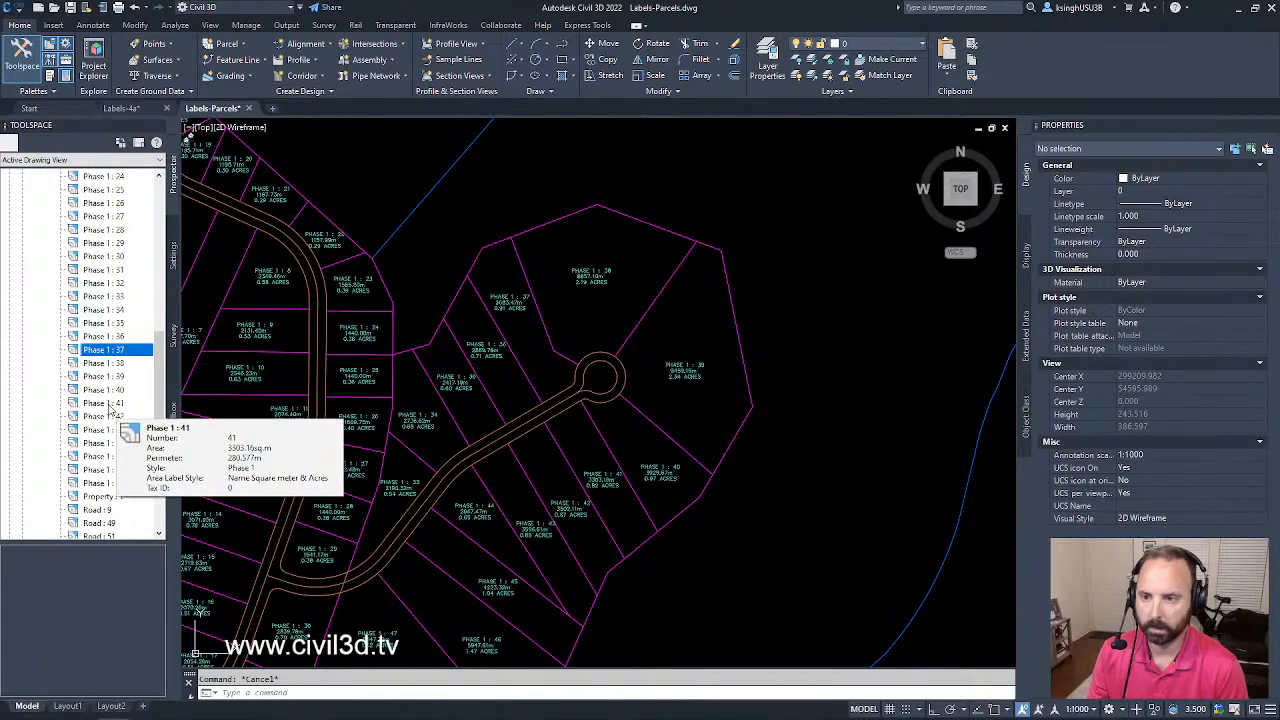
pyautogui.moveTo(110, 405)
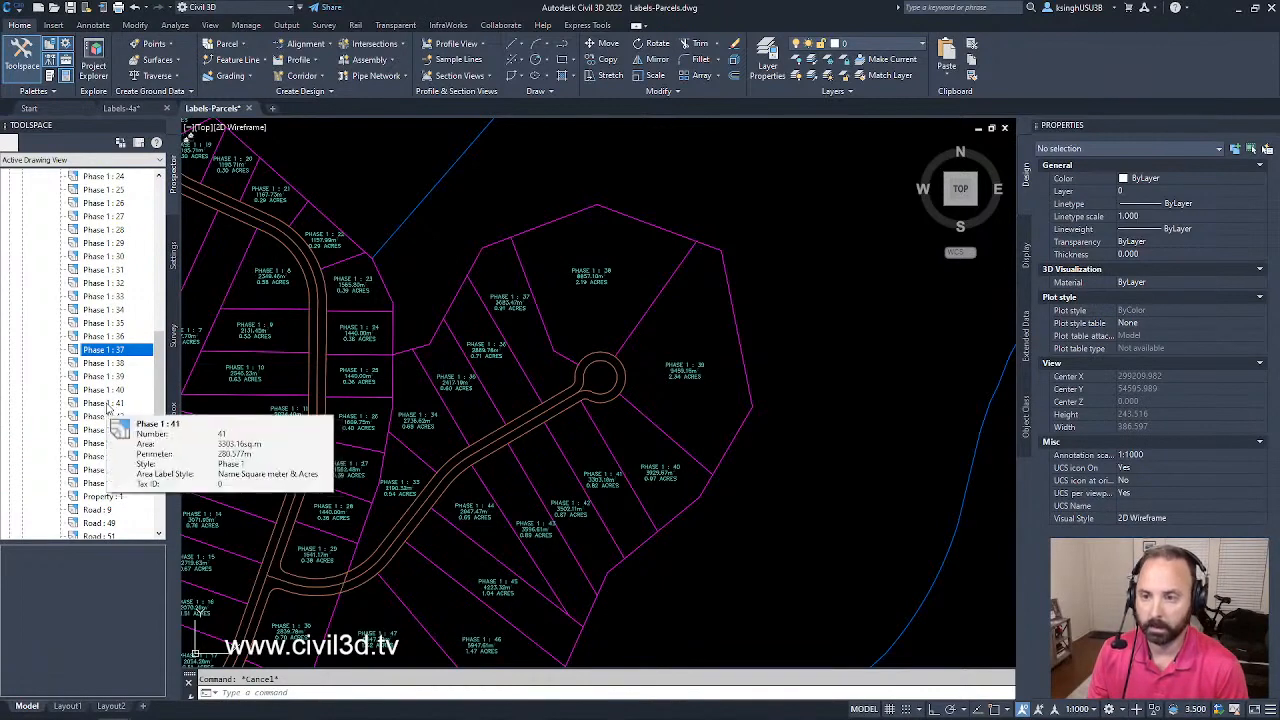
pyautogui.keyDown('shift'); pyautogui.click(108, 403); pyautogui.keyUp('shift')
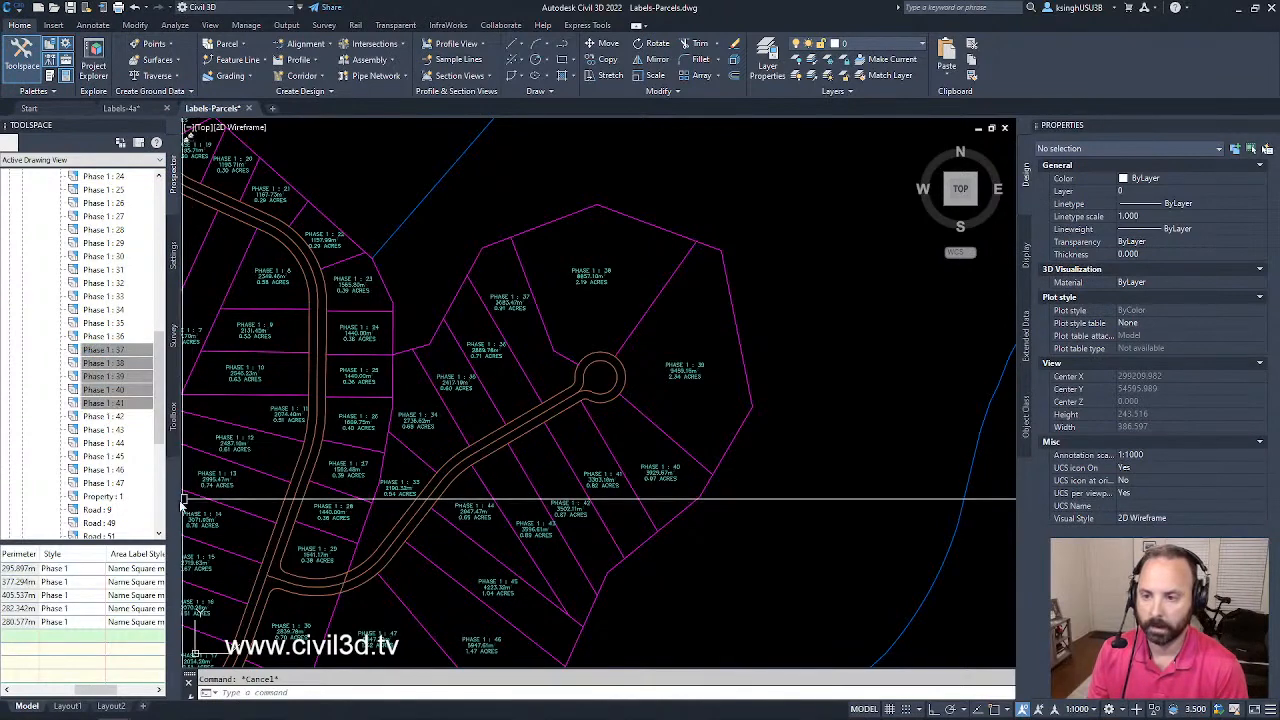
pyautogui.moveTo(182, 500); pyautogui.dragTo(268, 506)
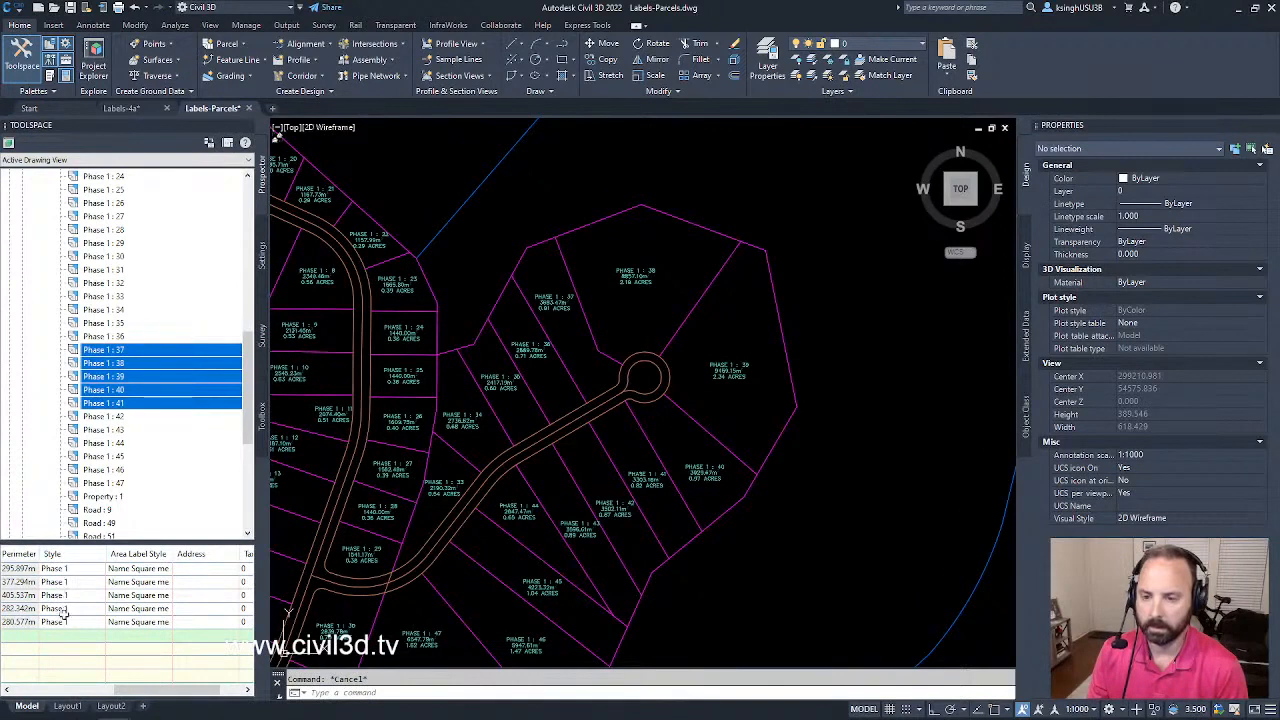
# Change the area label style of parcels Phase 1 : 37 through Phase 1 : 41 to Parcel Number in one edit
pyautogui.moveTo(142, 690); pyautogui.dragTo(37, 690)
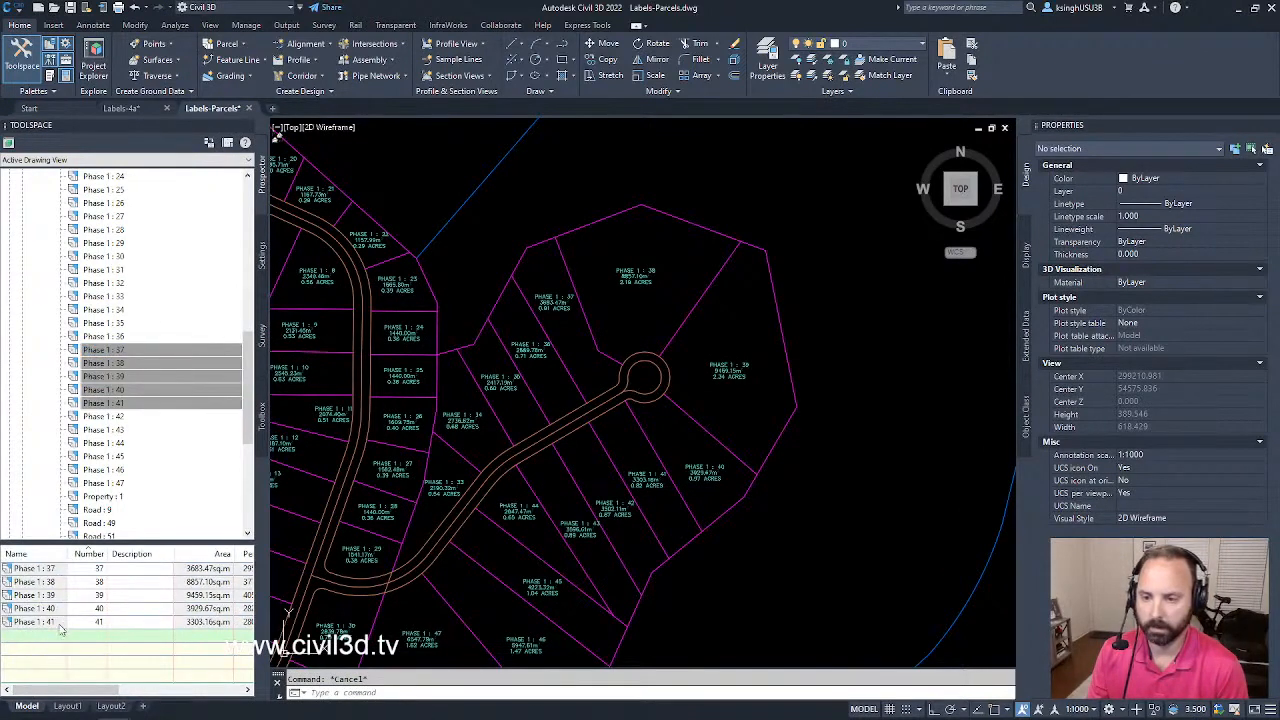
pyautogui.click(45, 573)
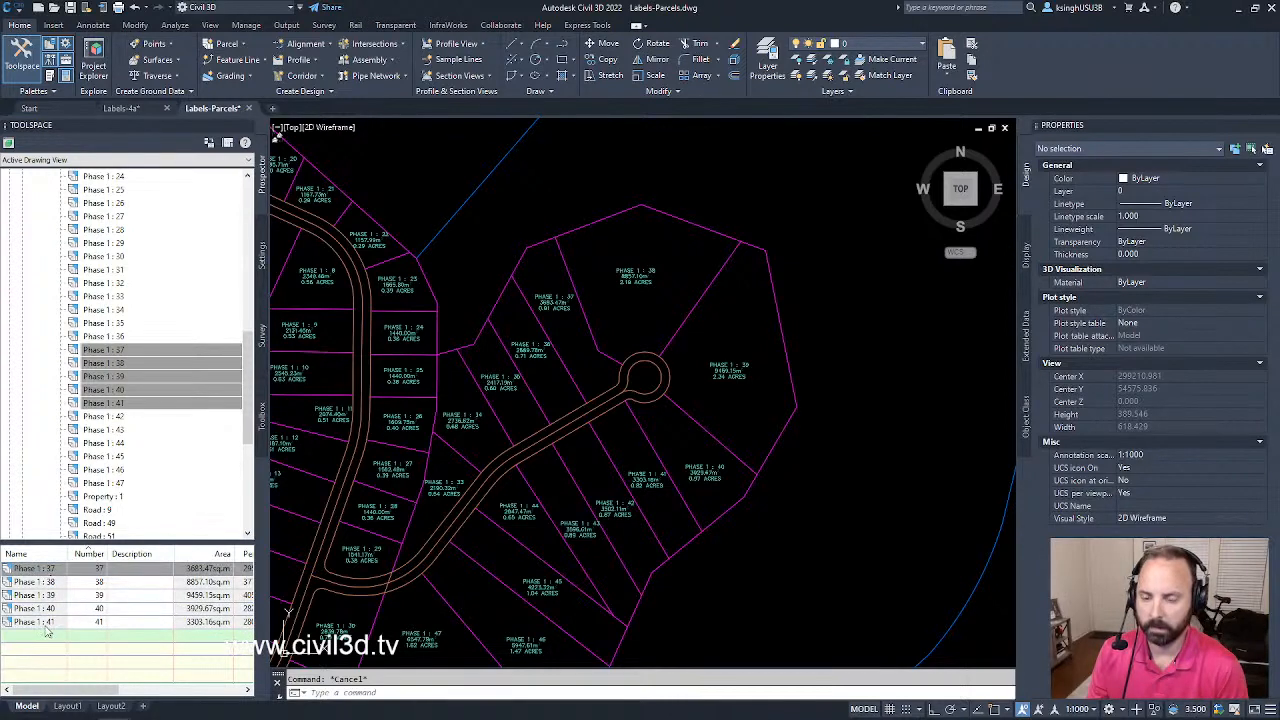
pyautogui.keyDown('shift'); pyautogui.click(50, 621); pyautogui.keyUp('shift')
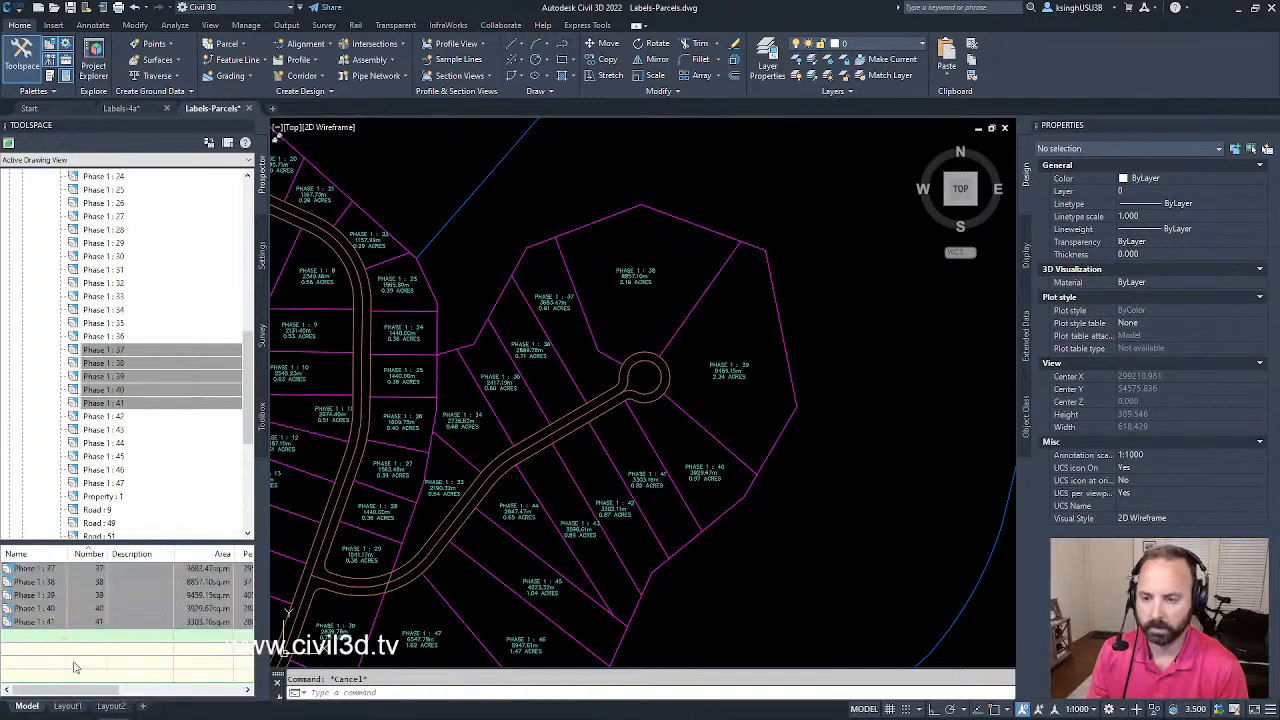
pyautogui.moveTo(63, 693); pyautogui.dragTo(181, 705)
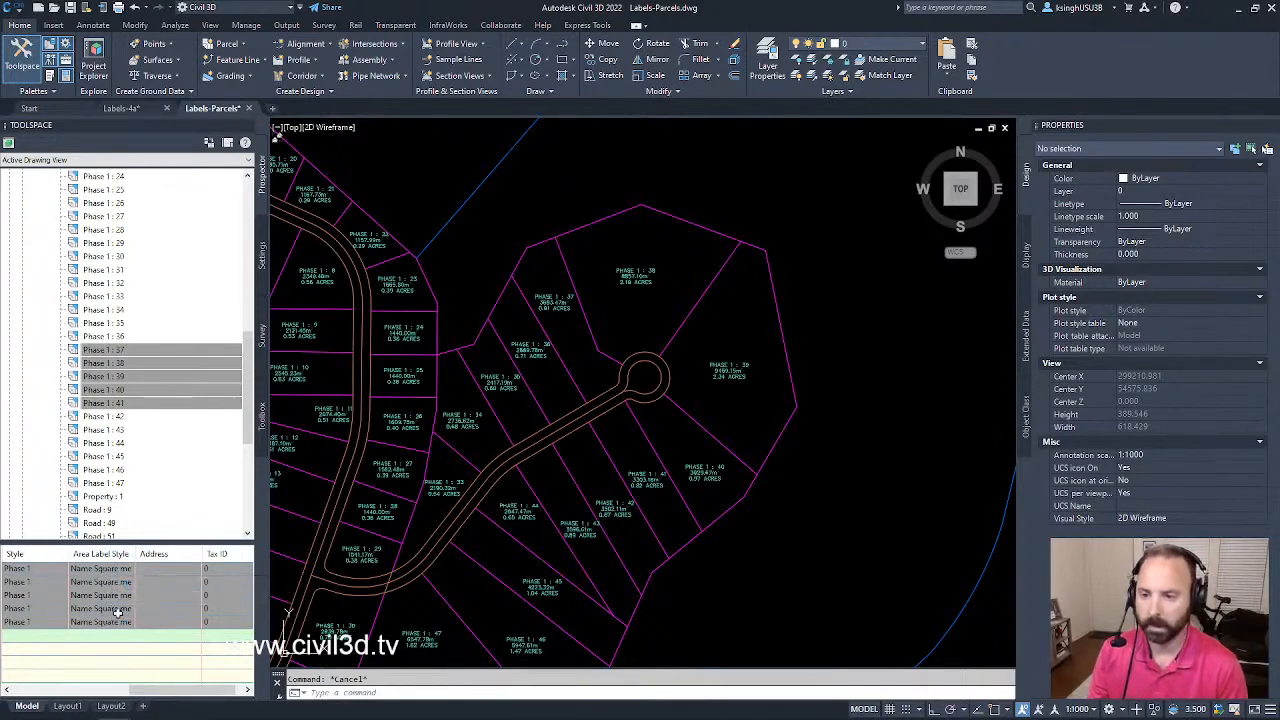
pyautogui.rightClick(119, 560)
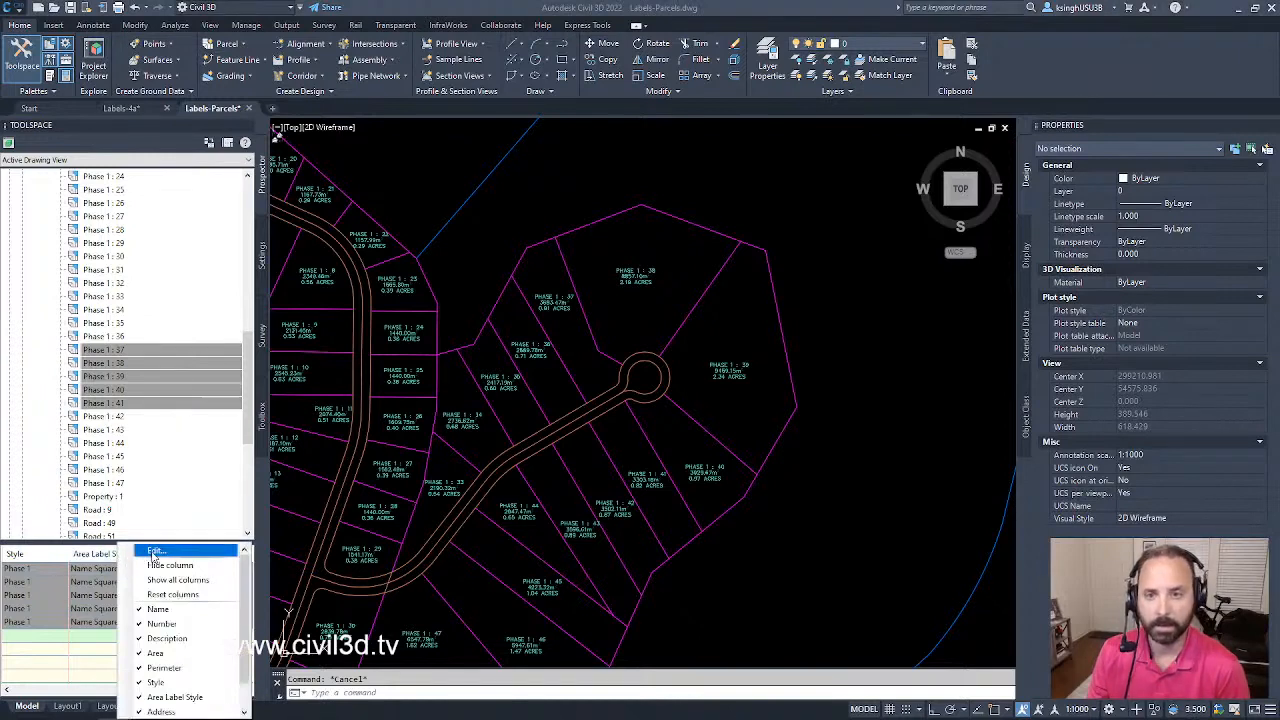
pyautogui.click(153, 552)
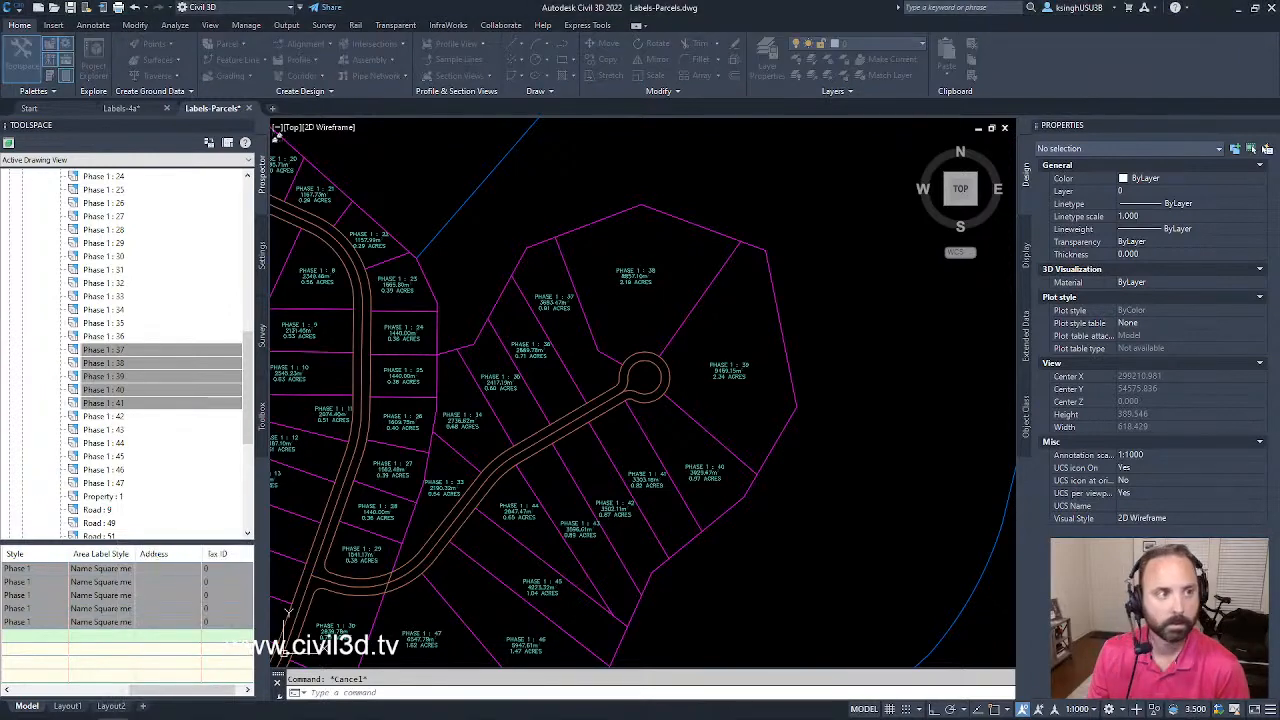
pyautogui.moveTo(292, 275)
pyautogui.mouseDown()
pyautogui.moveTo(506, 318)
pyautogui.moveTo(615, 201)
pyautogui.moveTo(810, 226)
pyautogui.moveTo(849, 541)
pyautogui.mouseUp()
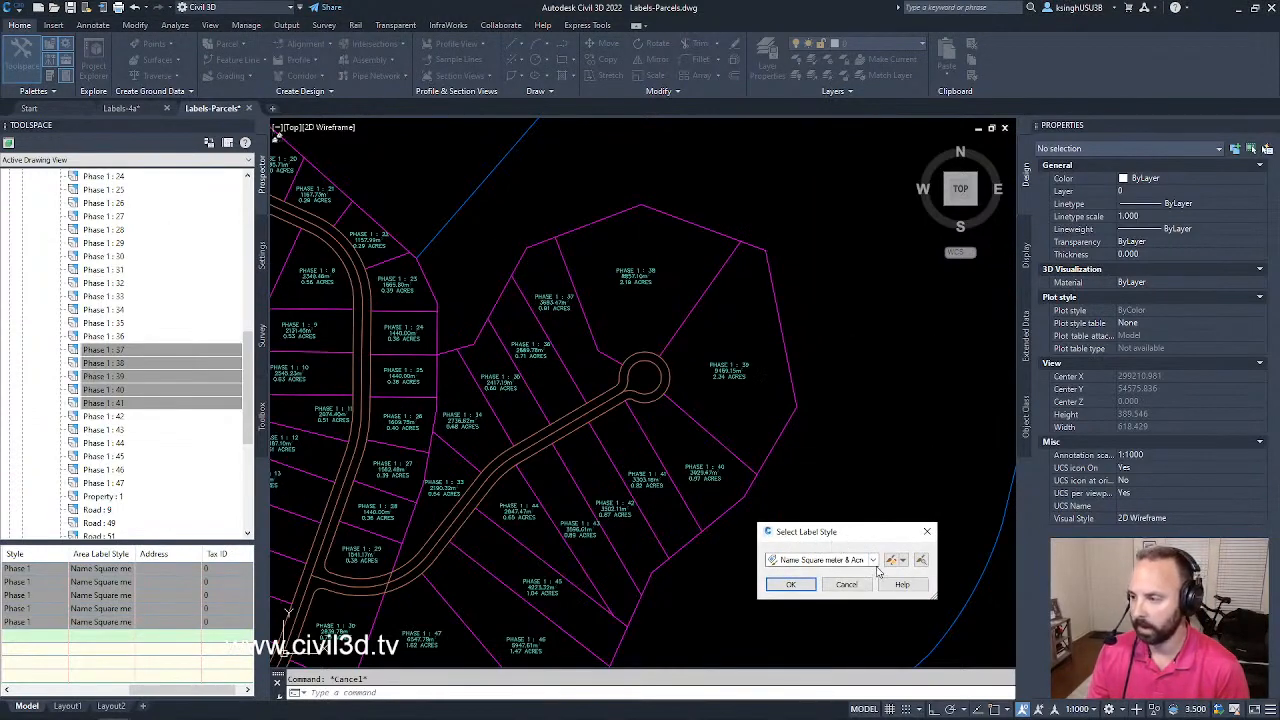
pyautogui.click(873, 560)
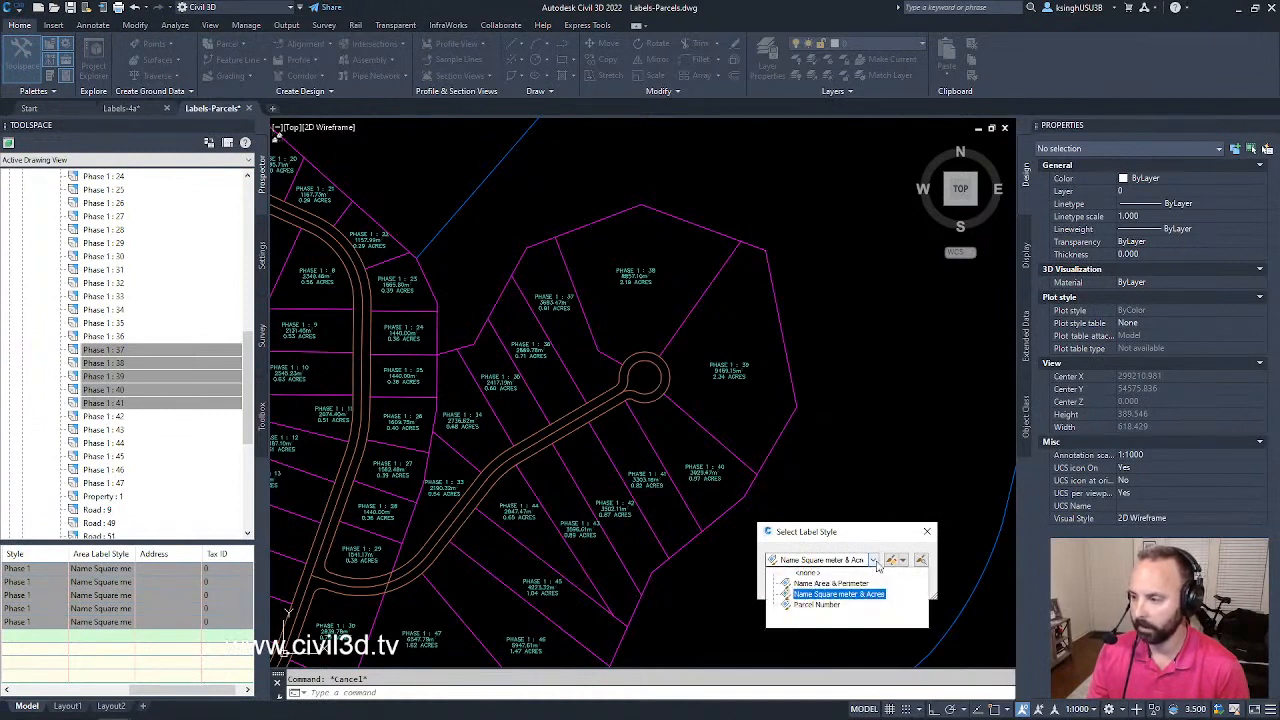
pyautogui.click(826, 610)
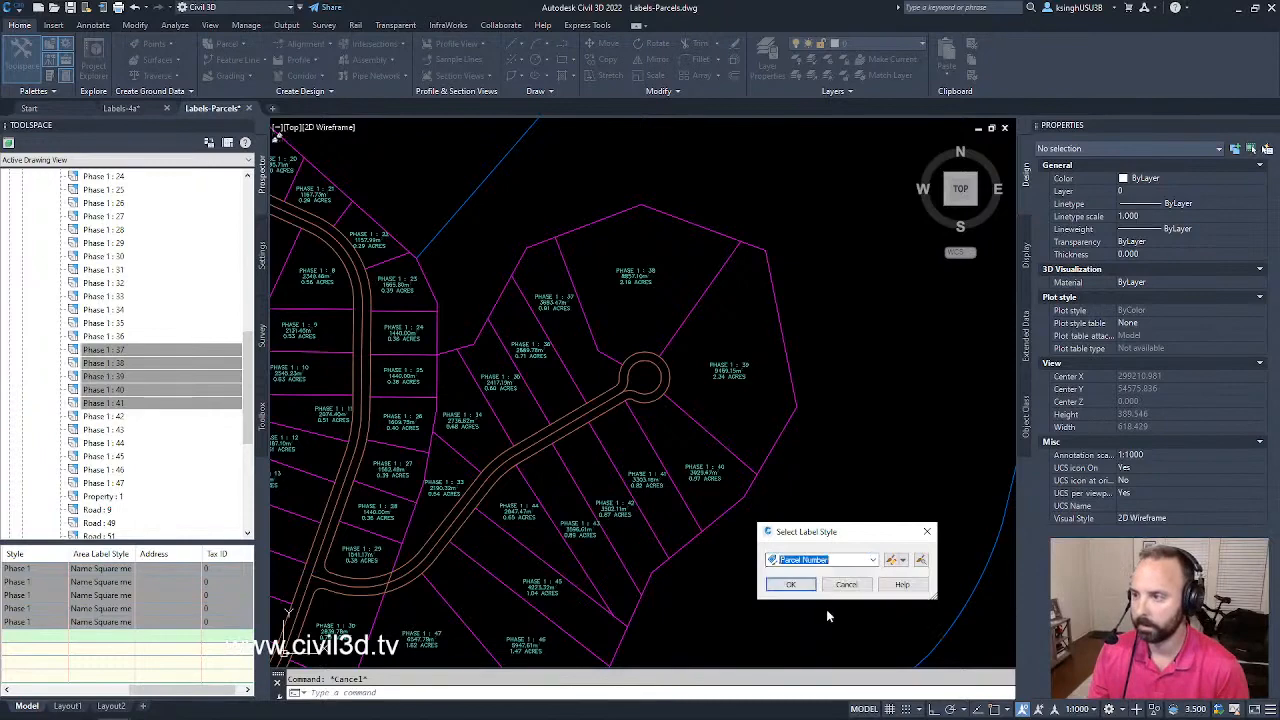
pyautogui.click(793, 587)
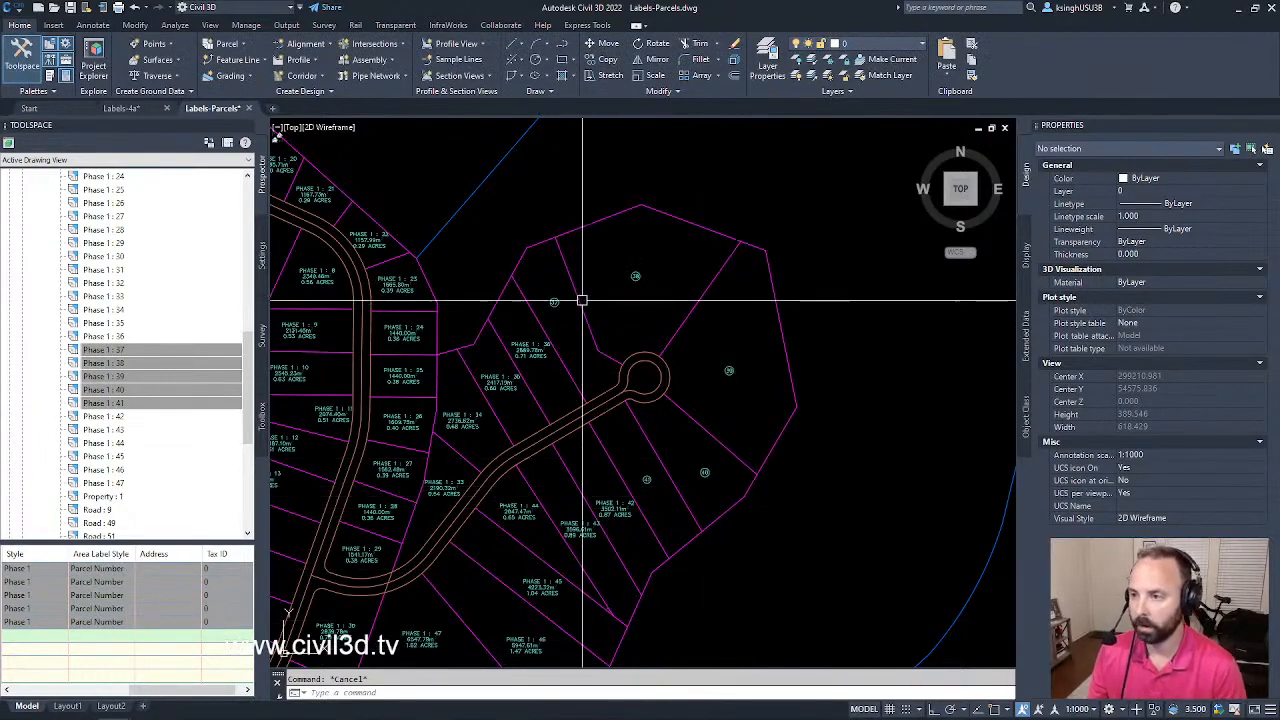
# Examine the number labels of parcels 37 through 41 around the cul-de-sac against the neighbouring parcels' labels
pyautogui.scroll(4, 580, 294)
pyautogui.scroll(-2, 594, 329)
pyautogui.scroll(-3, 584, 327)
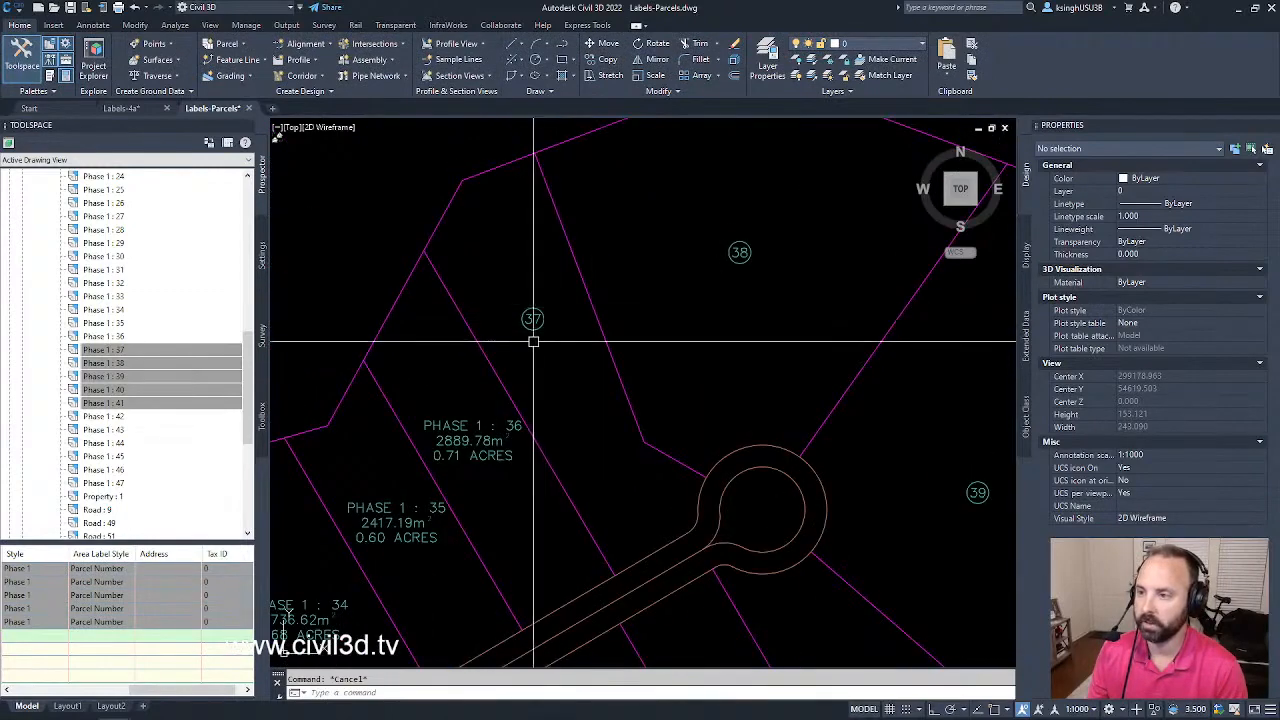
pyautogui.moveTo(766, 380); pyautogui.dragTo(748, 325, button='middle')
pyautogui.moveTo(752, 533); pyautogui.dragTo(757, 463, button='middle')
pyautogui.scroll(-4, 757, 464)
pyautogui.scroll(-2, 761, 465)
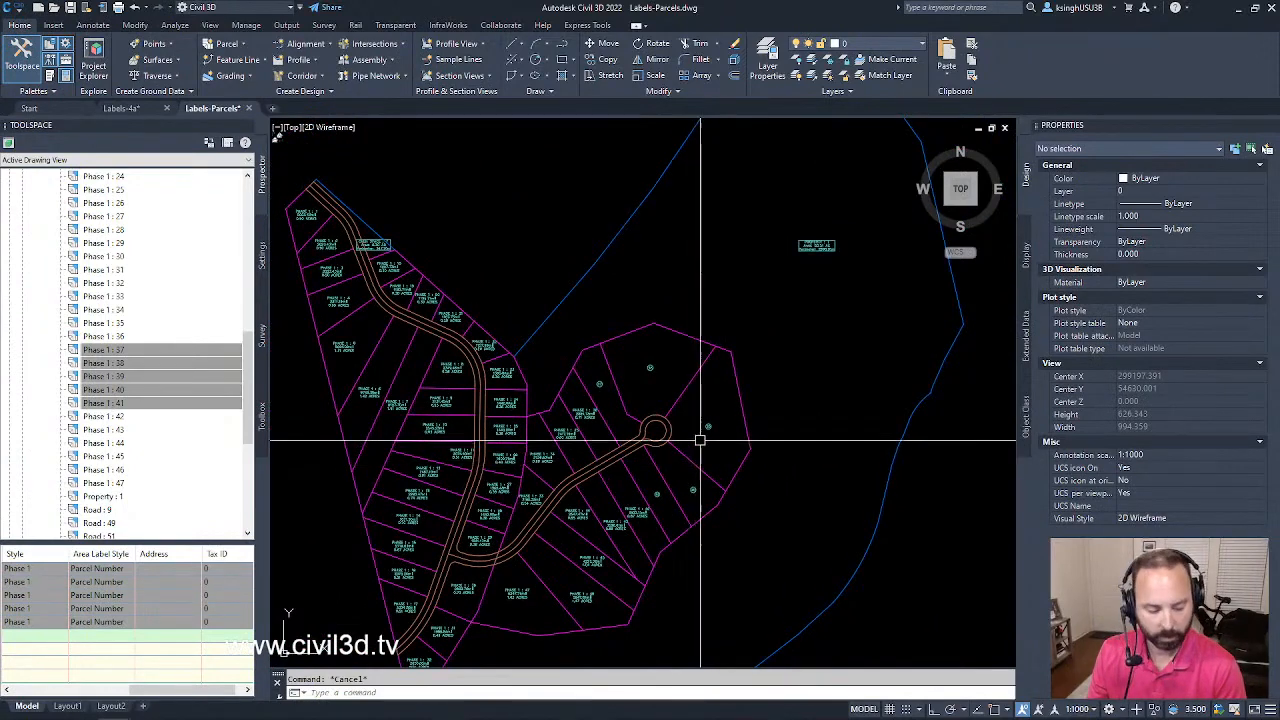
pyautogui.moveTo(696, 450); pyautogui.dragTo(683, 419, button='middle')
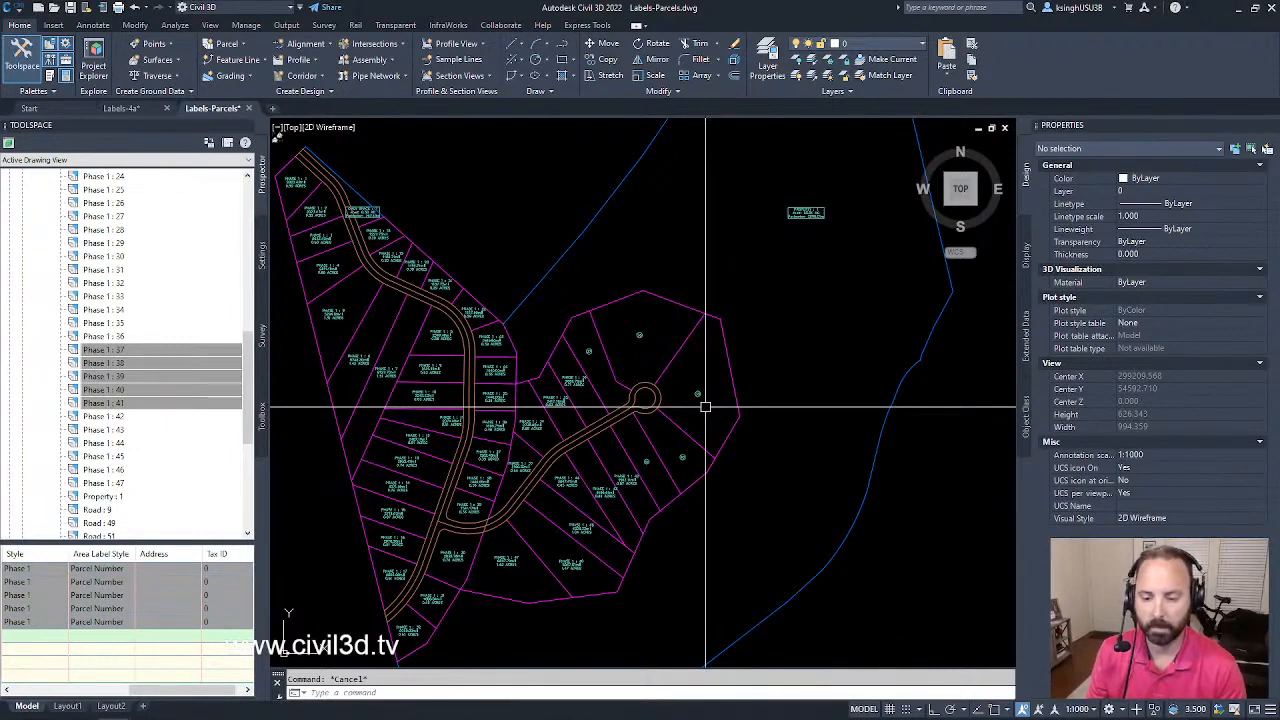
# Add a parcel area table for the Parcel Number label style and place it in the empty space east of the site boundary
pyautogui.scroll(-4, 705, 407)
pyautogui.moveTo(697, 400); pyautogui.dragTo(570, 431, button='middle')
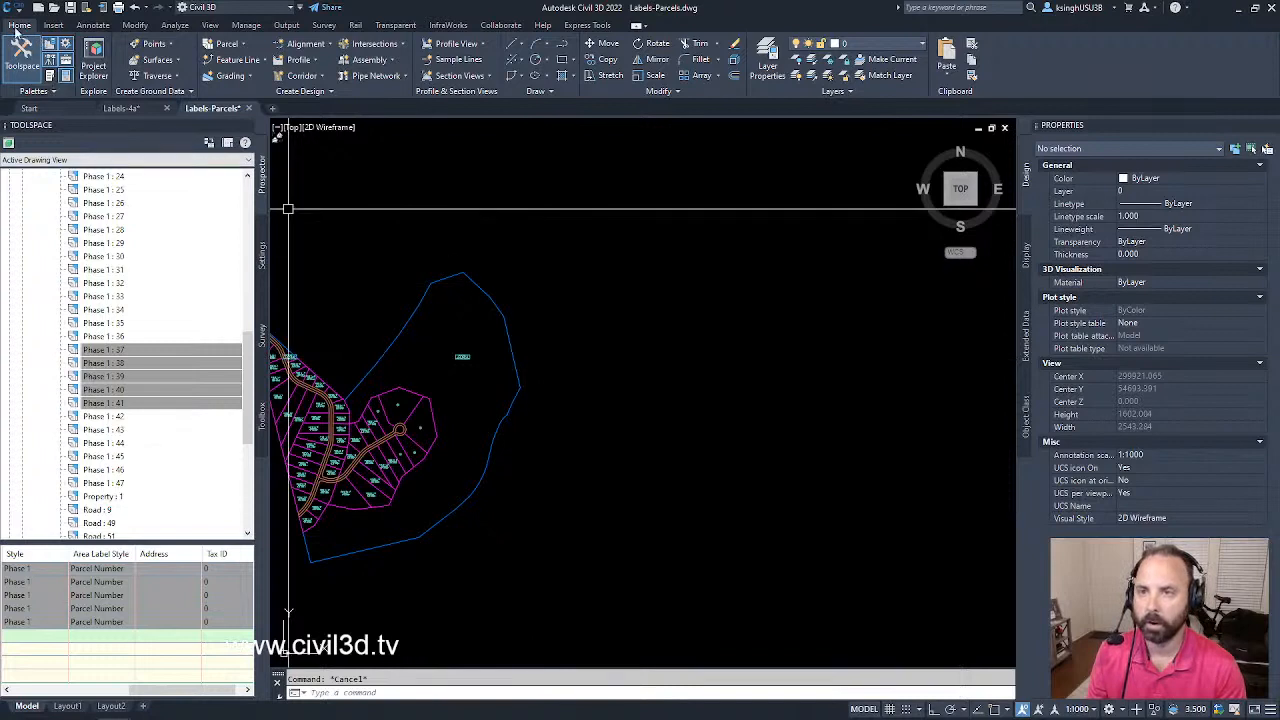
pyautogui.click(92, 25)
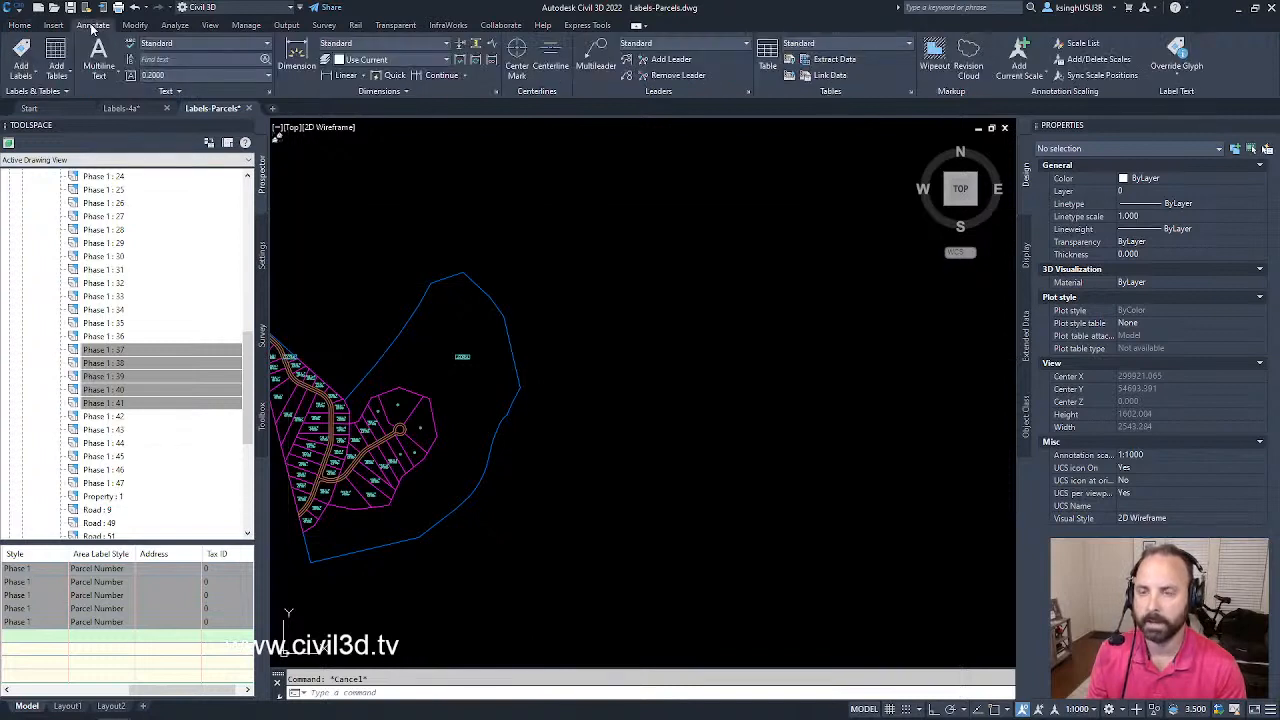
pyautogui.click(62, 74)
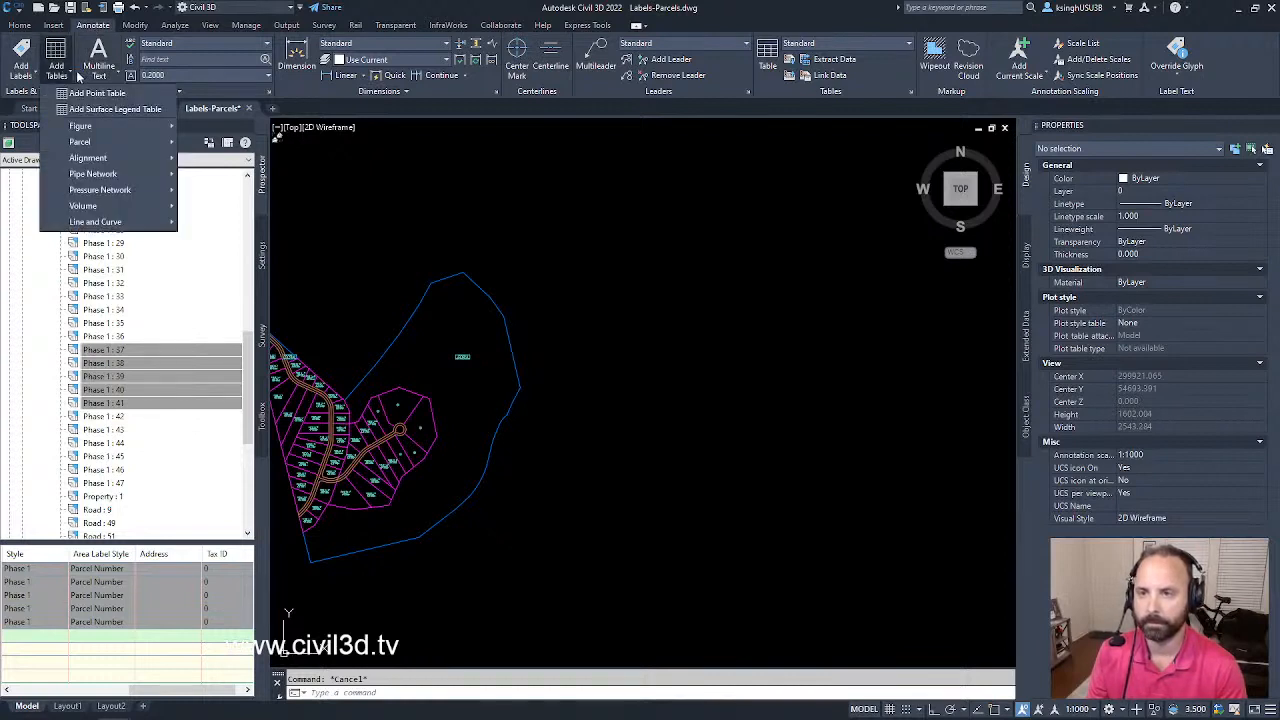
pyautogui.moveTo(88, 146)
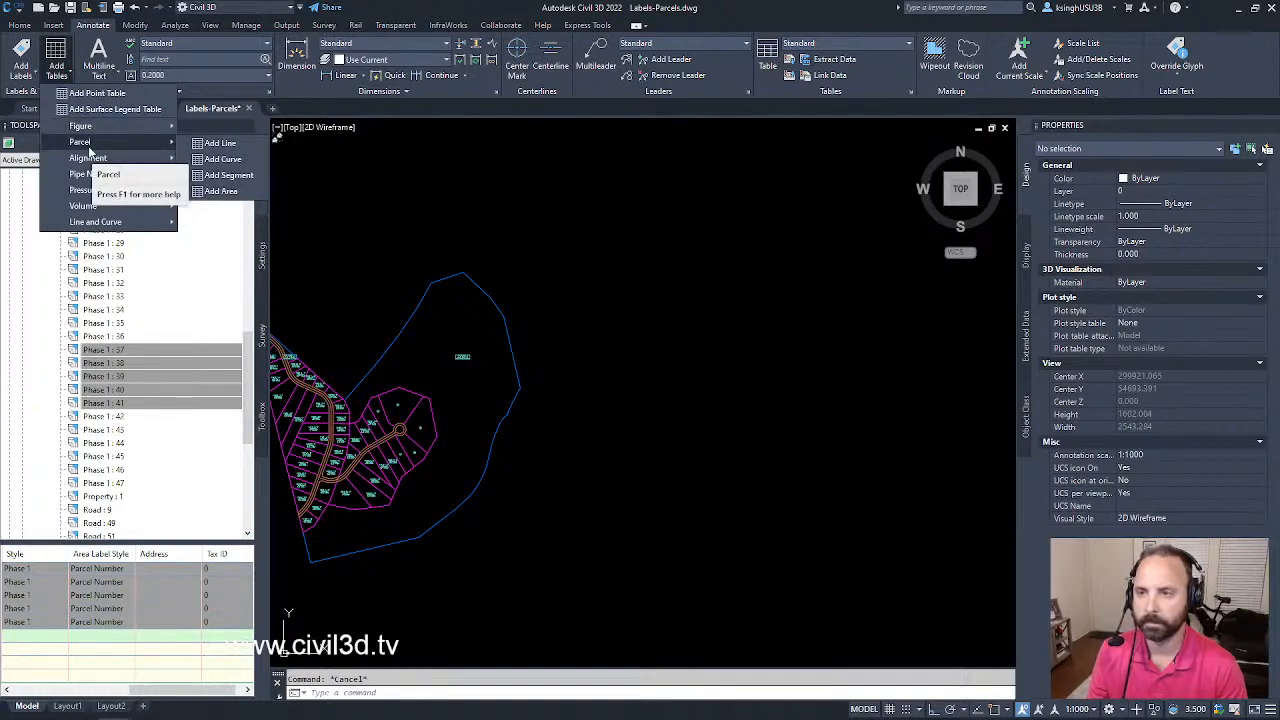
pyautogui.click(226, 192)
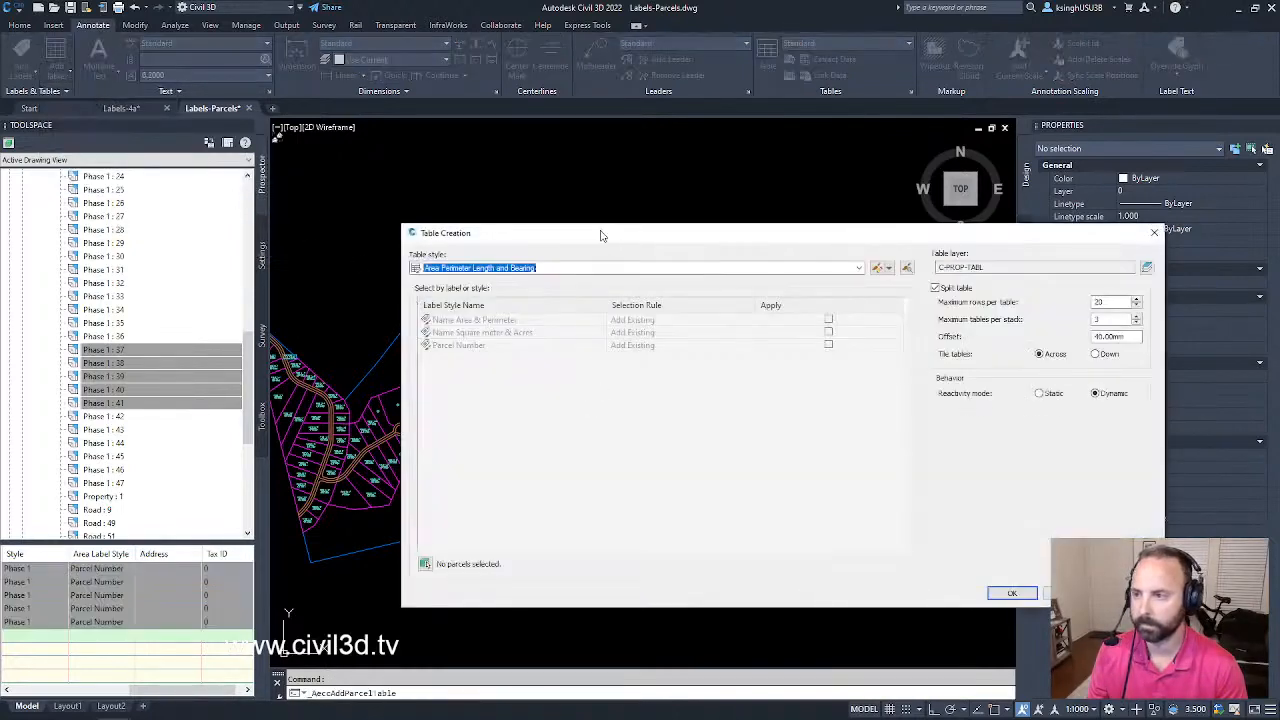
pyautogui.moveTo(600, 235); pyautogui.dragTo(521, 185)
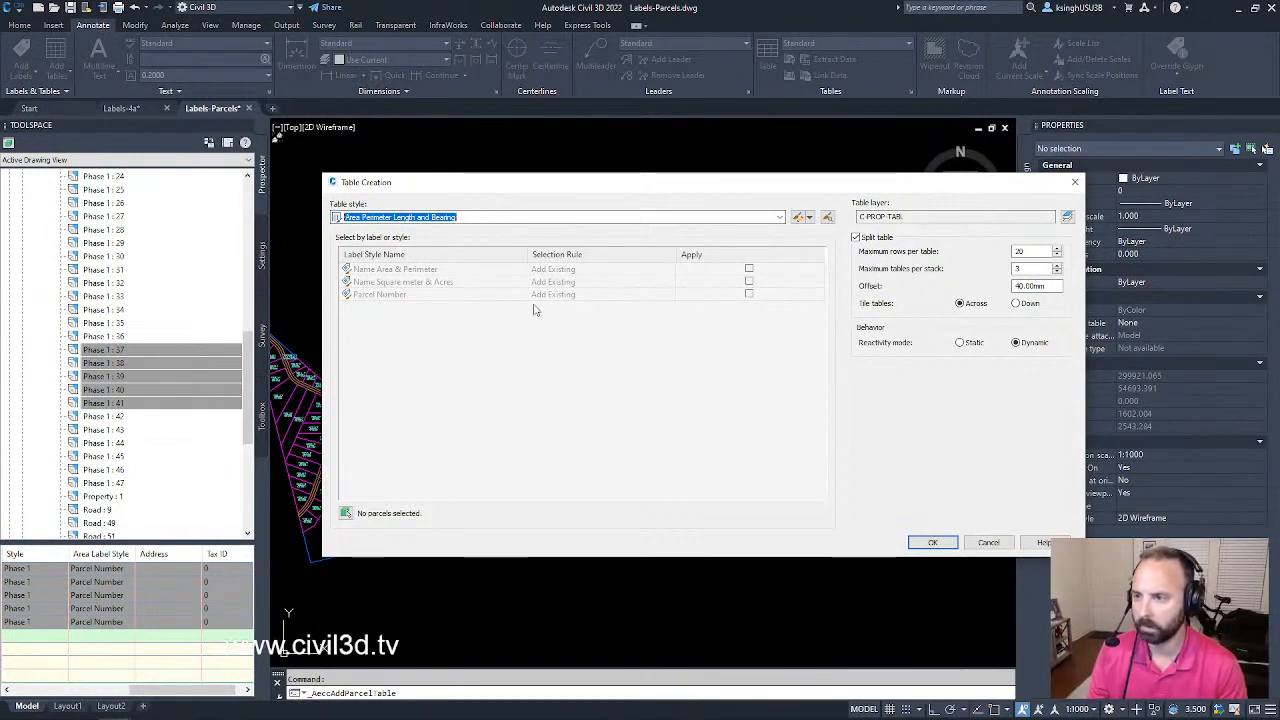
pyautogui.click(749, 294)
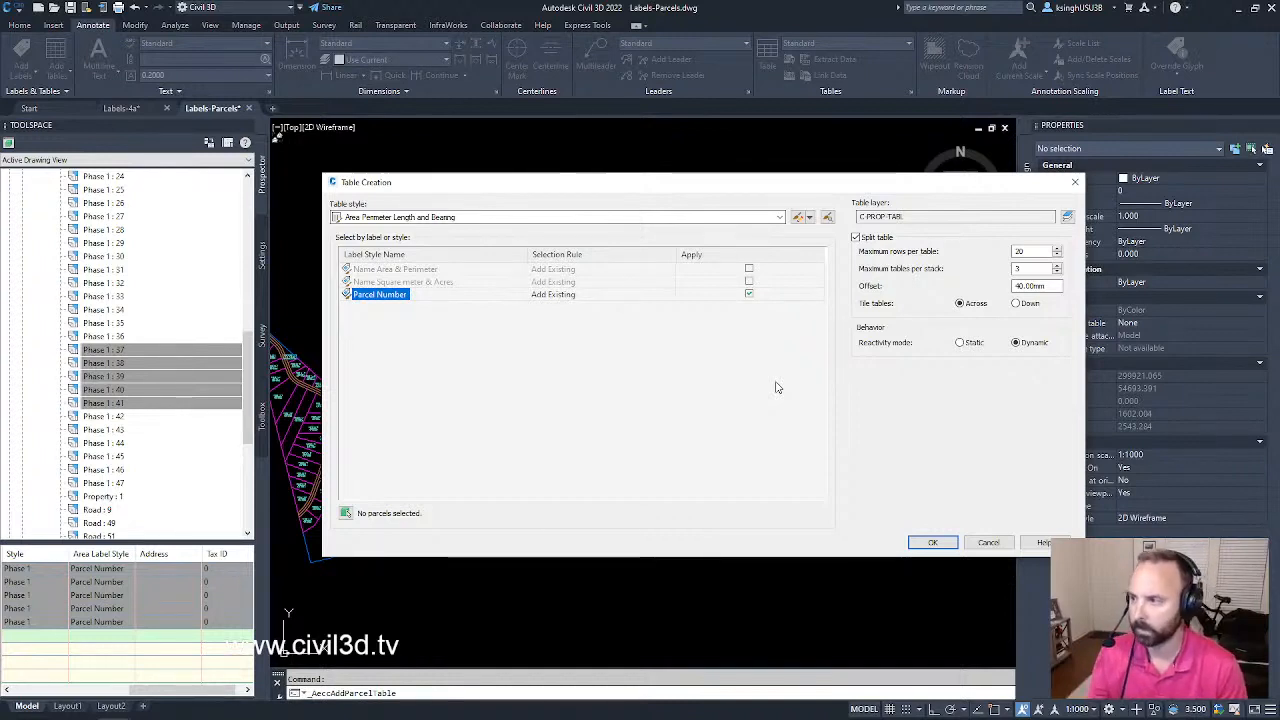
pyautogui.click(933, 543)
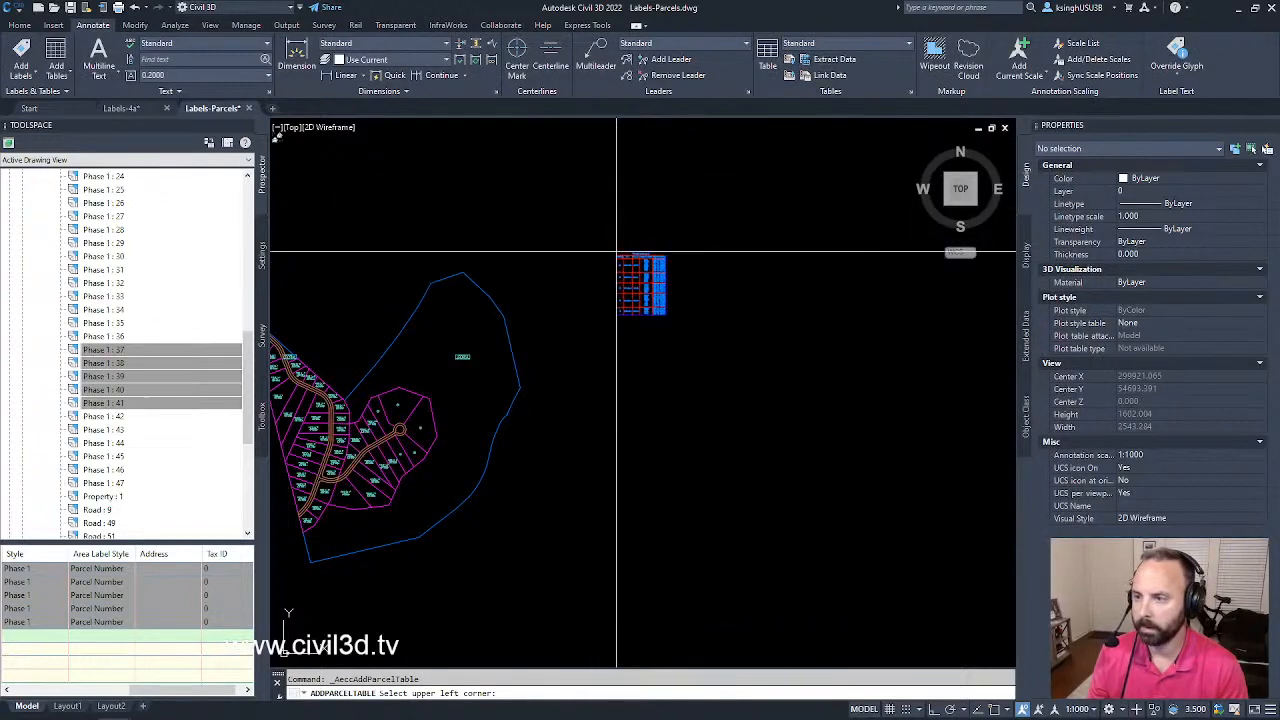
pyautogui.click(719, 283)
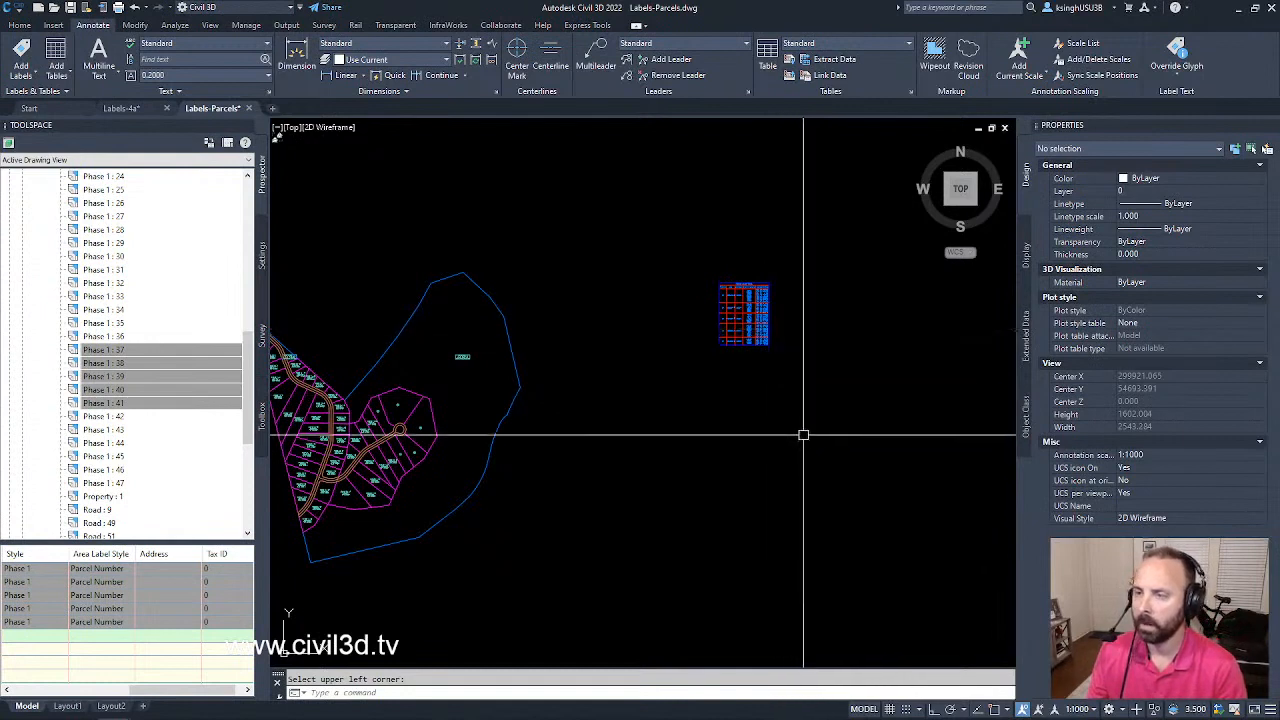
# Add a second parcel area table for the Name Area & Perimeter label style and place it directly below the first table
pyautogui.click(58, 58)
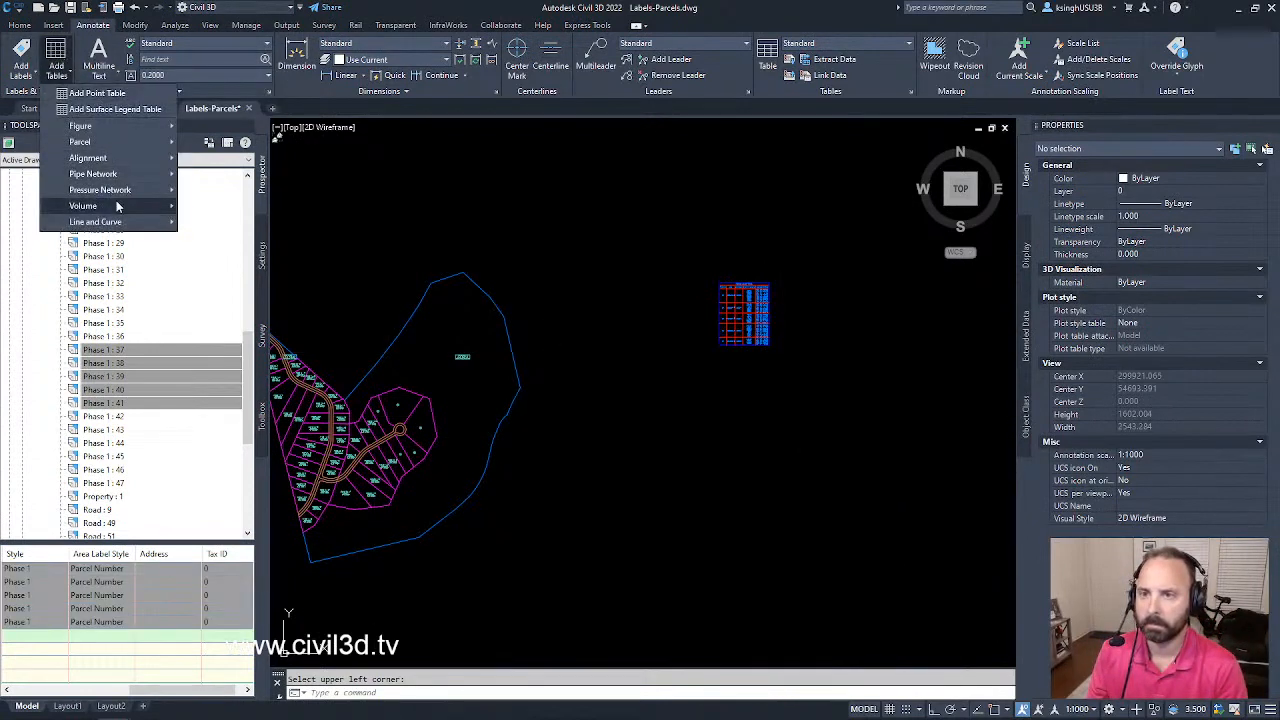
pyautogui.moveTo(105, 141)
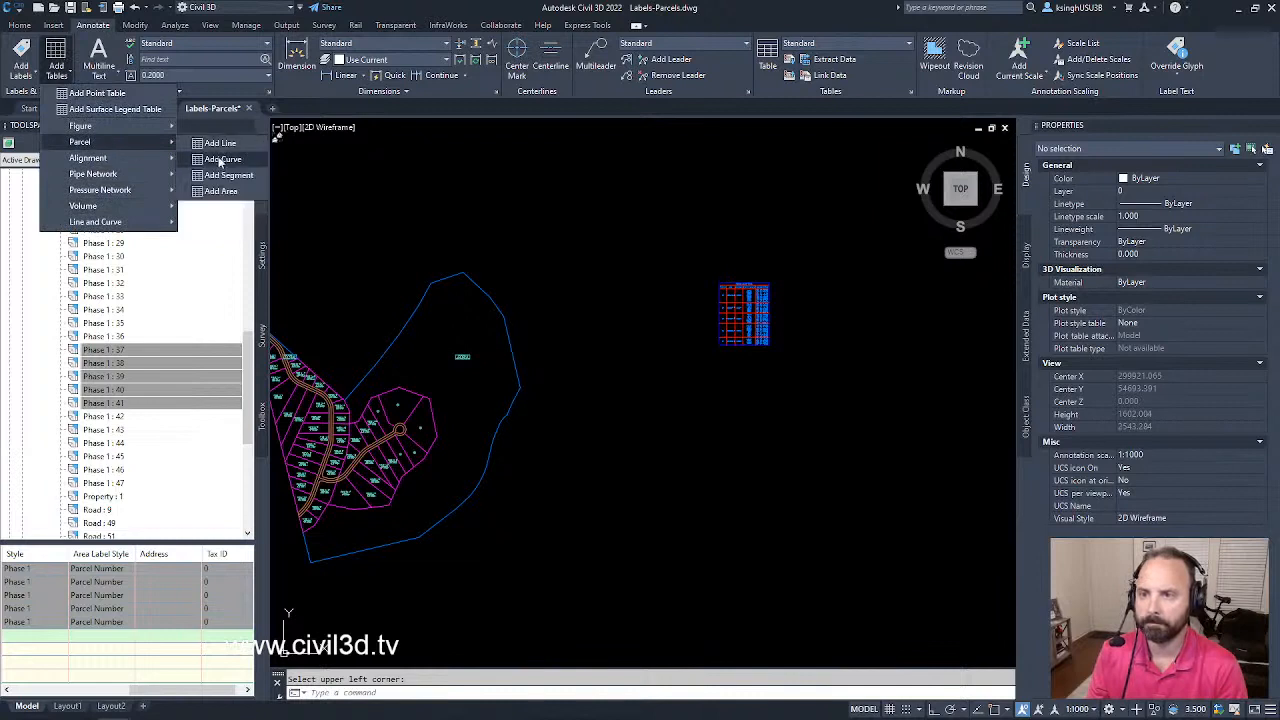
pyautogui.click(229, 203)
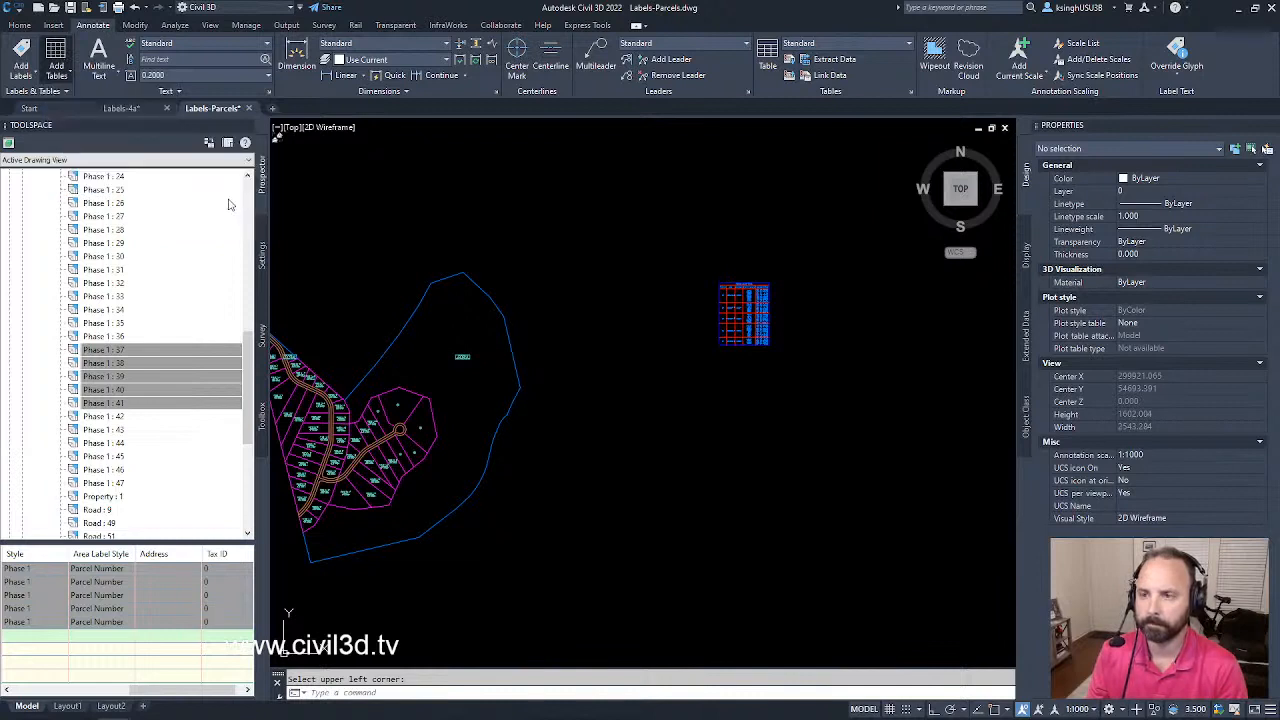
pyautogui.click(57, 62)
pyautogui.moveTo(133, 148)
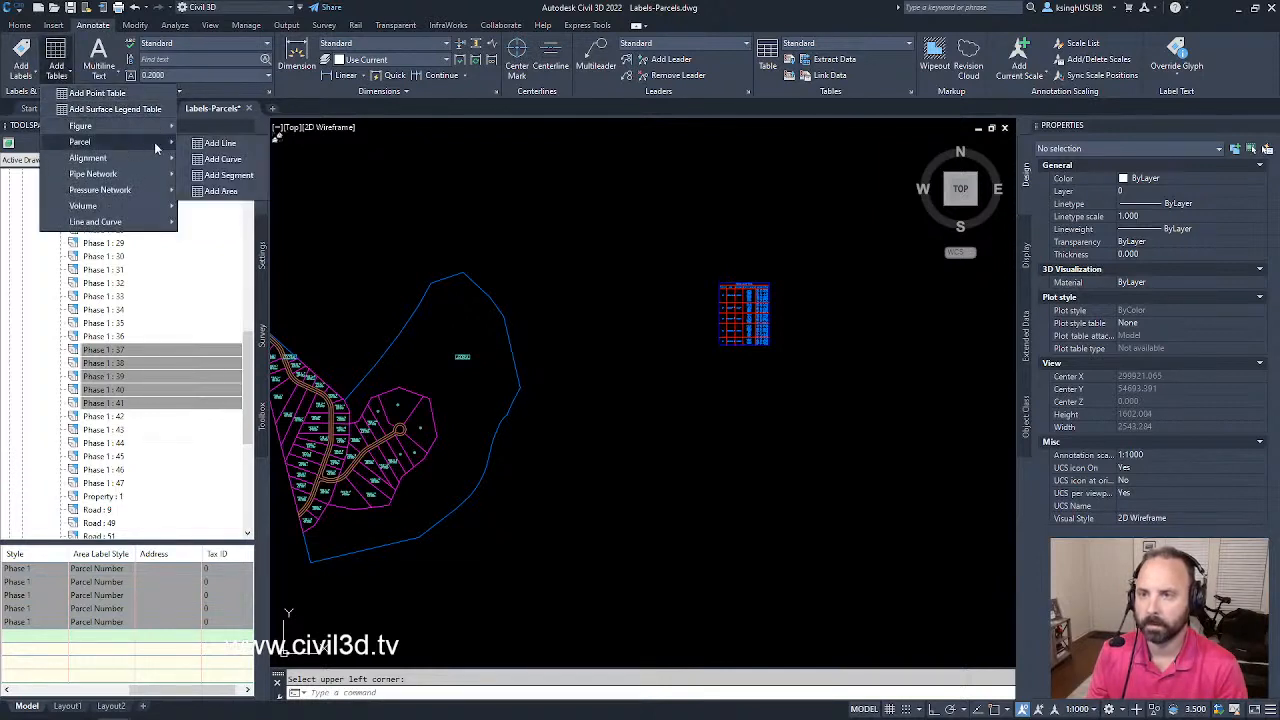
pyautogui.click(224, 193)
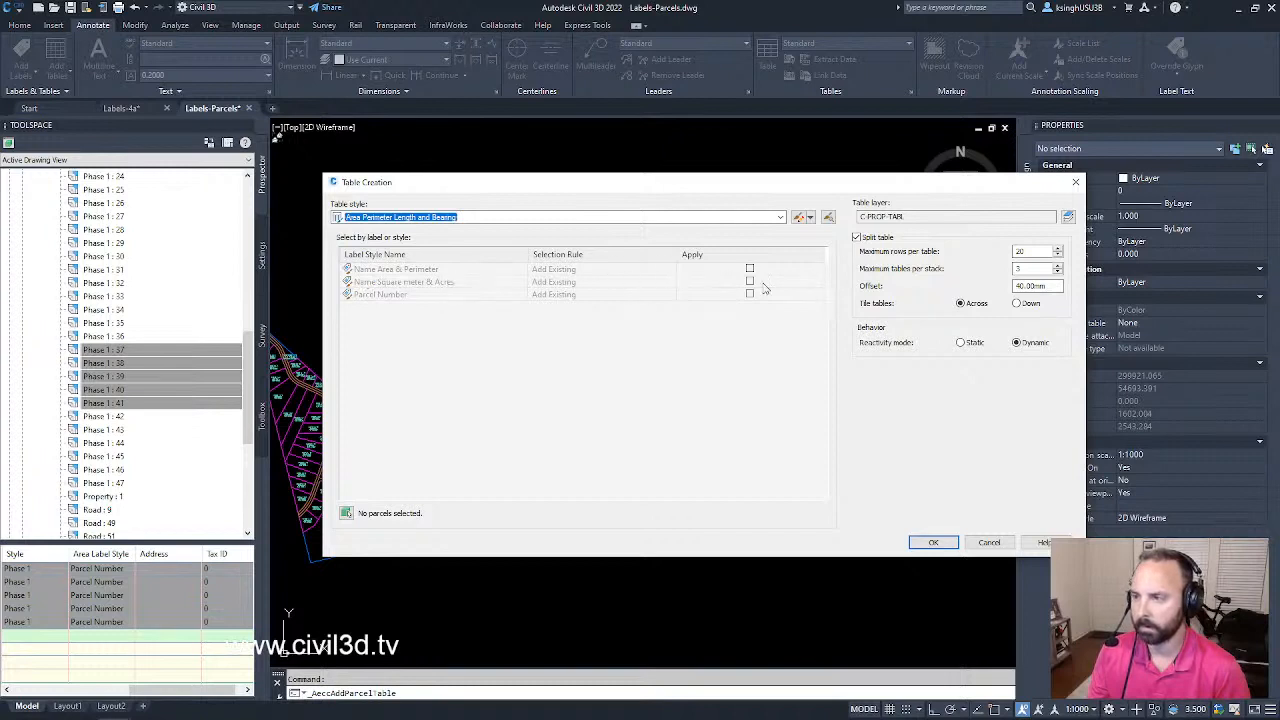
pyautogui.click(750, 269)
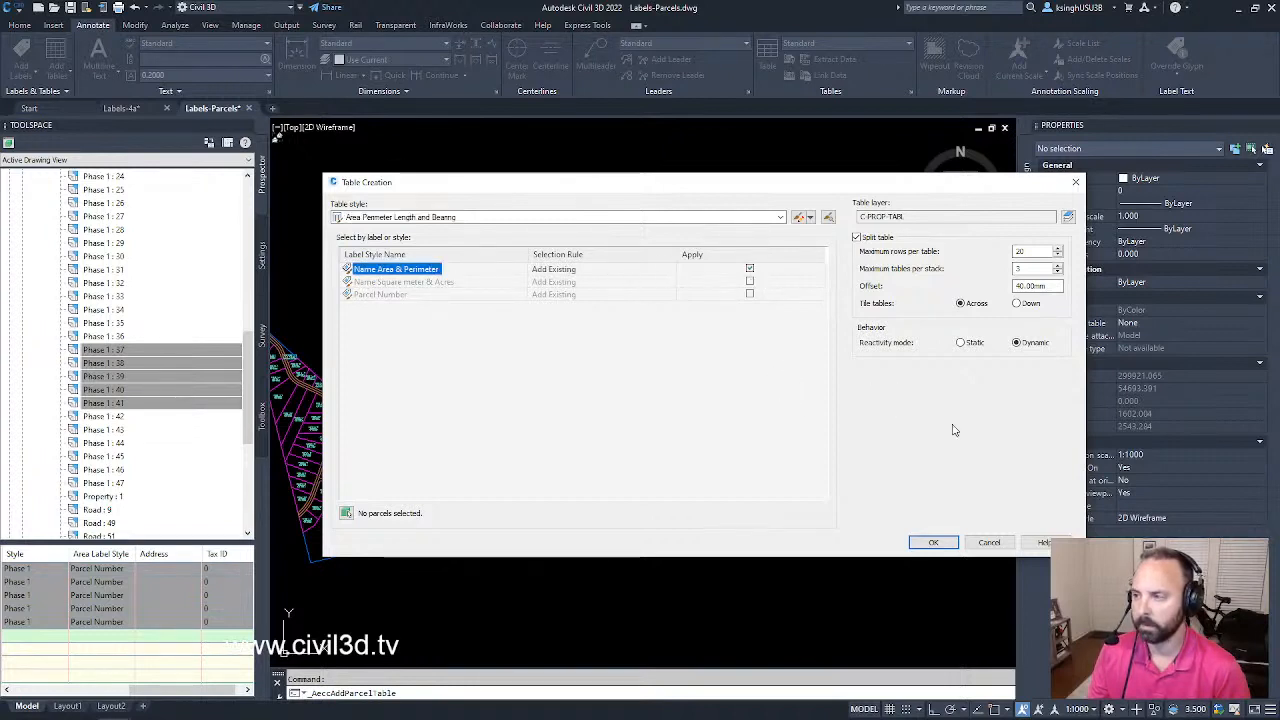
pyautogui.click(933, 542)
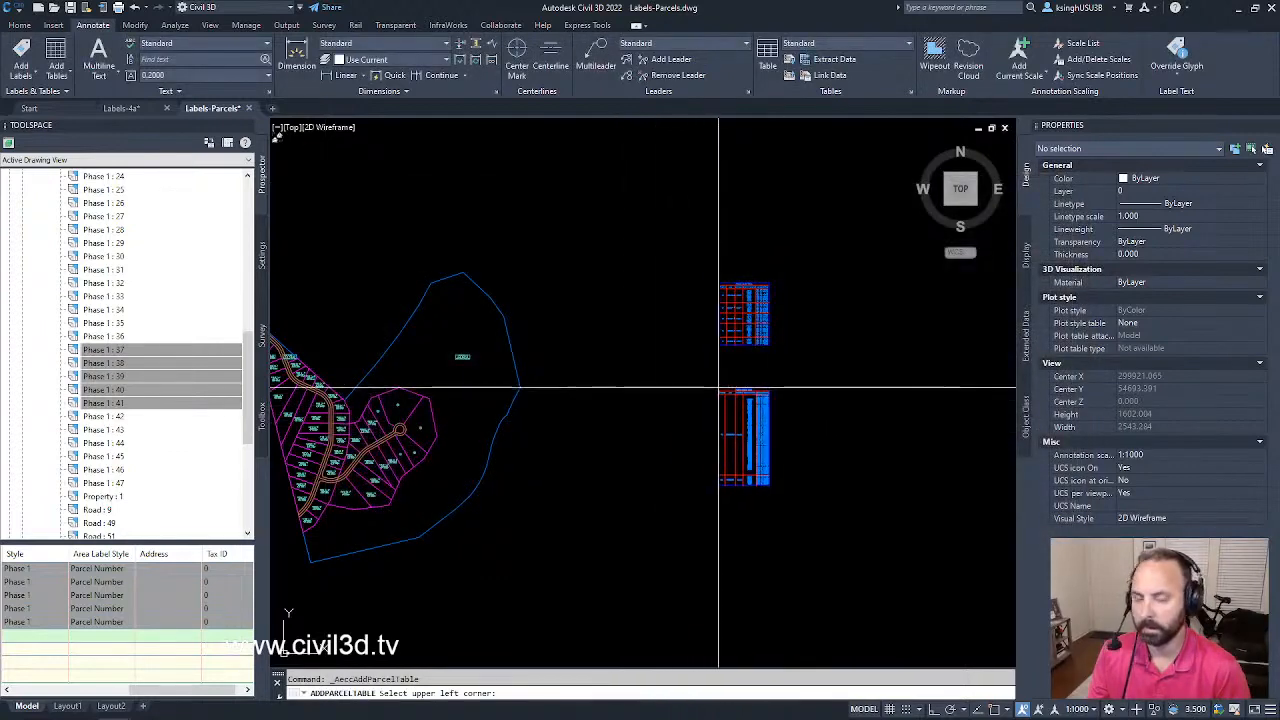
pyautogui.click(719, 387)
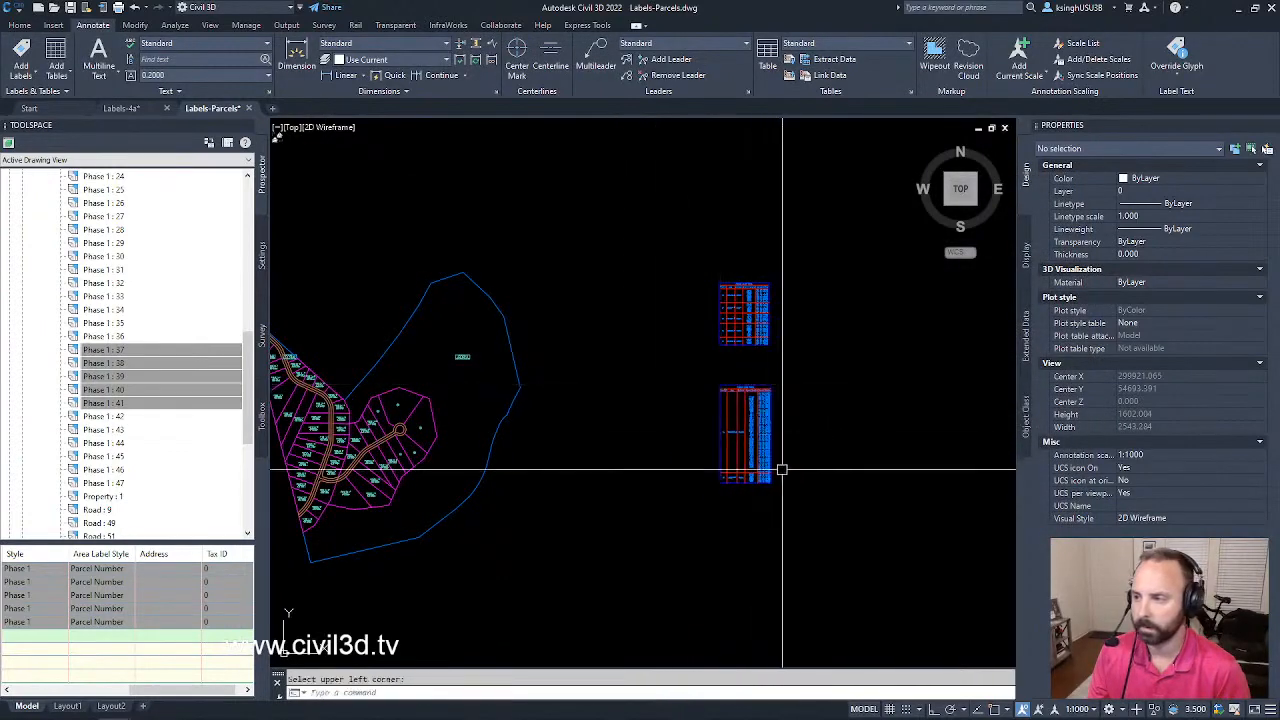
# Examine the parcel rows, segment lengths and bearings in the second table, and check the matching parcel label inside the site boundary
pyautogui.scroll(7, 765, 455)
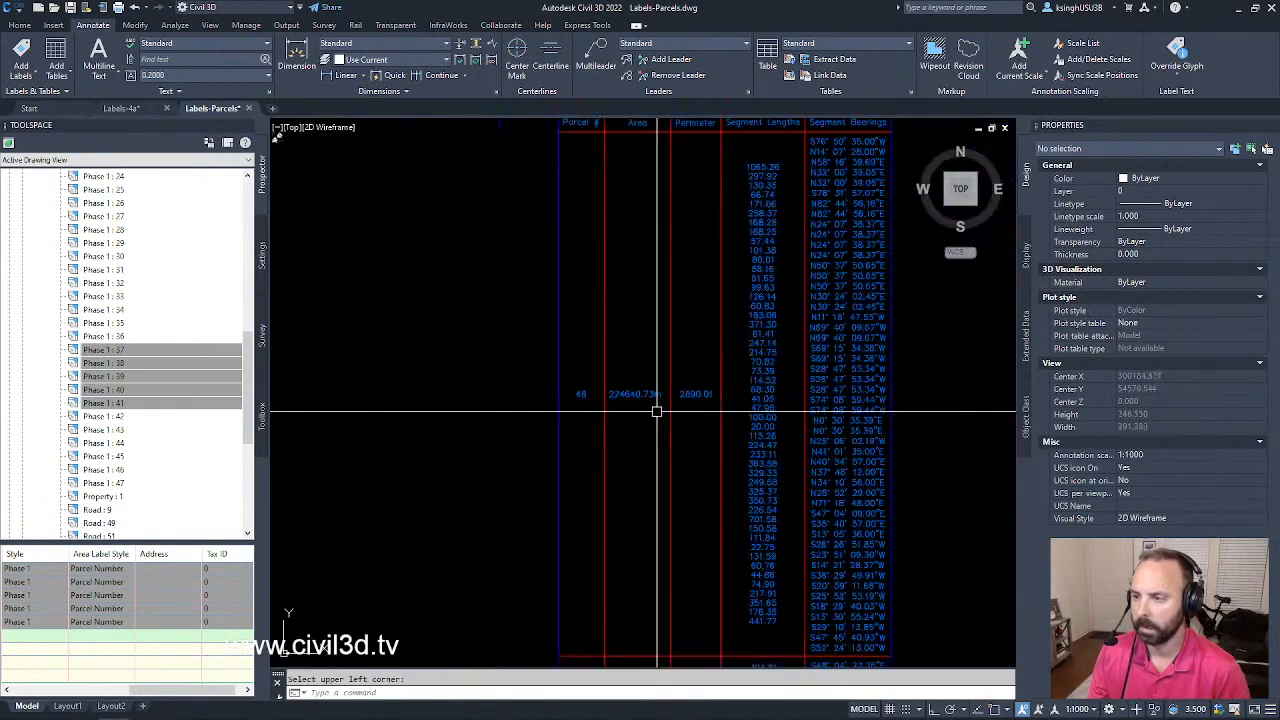
pyautogui.scroll(-4, 673, 423)
pyautogui.scroll(4, 673, 423)
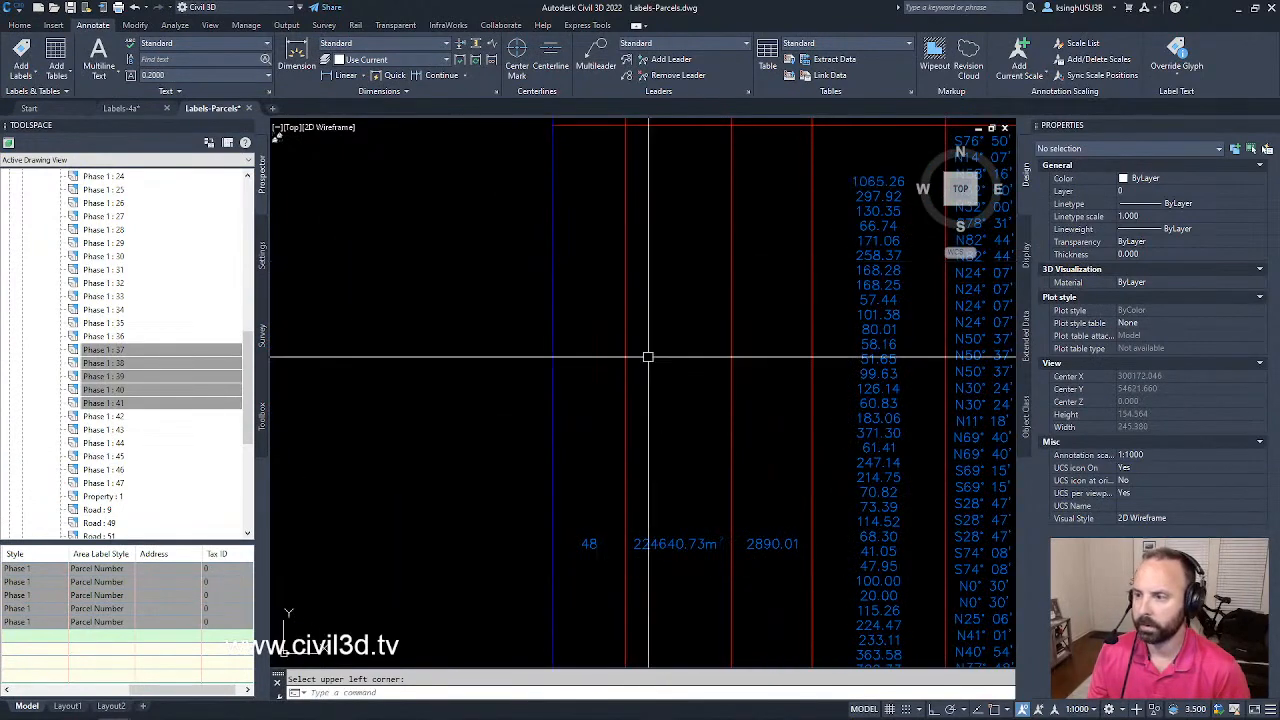
pyautogui.scroll(-4, 607, 540)
pyautogui.scroll(6, 620, 374)
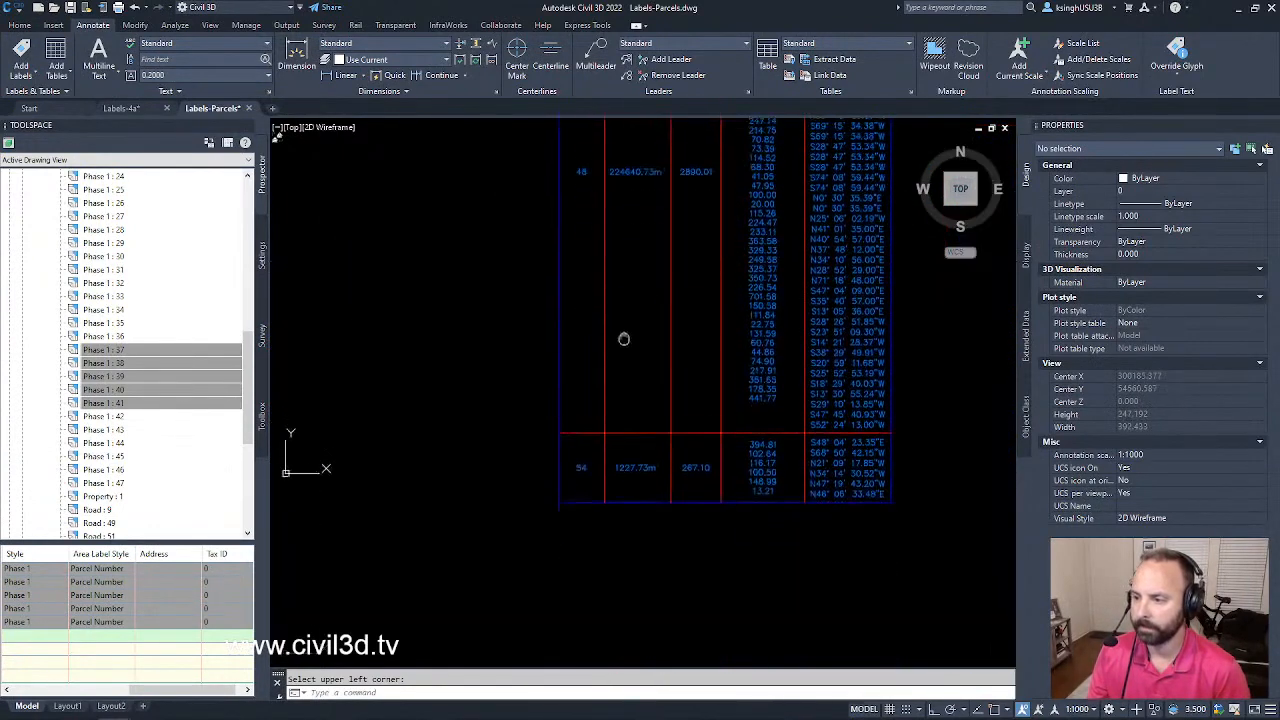
pyautogui.scroll(-12, 624, 432)
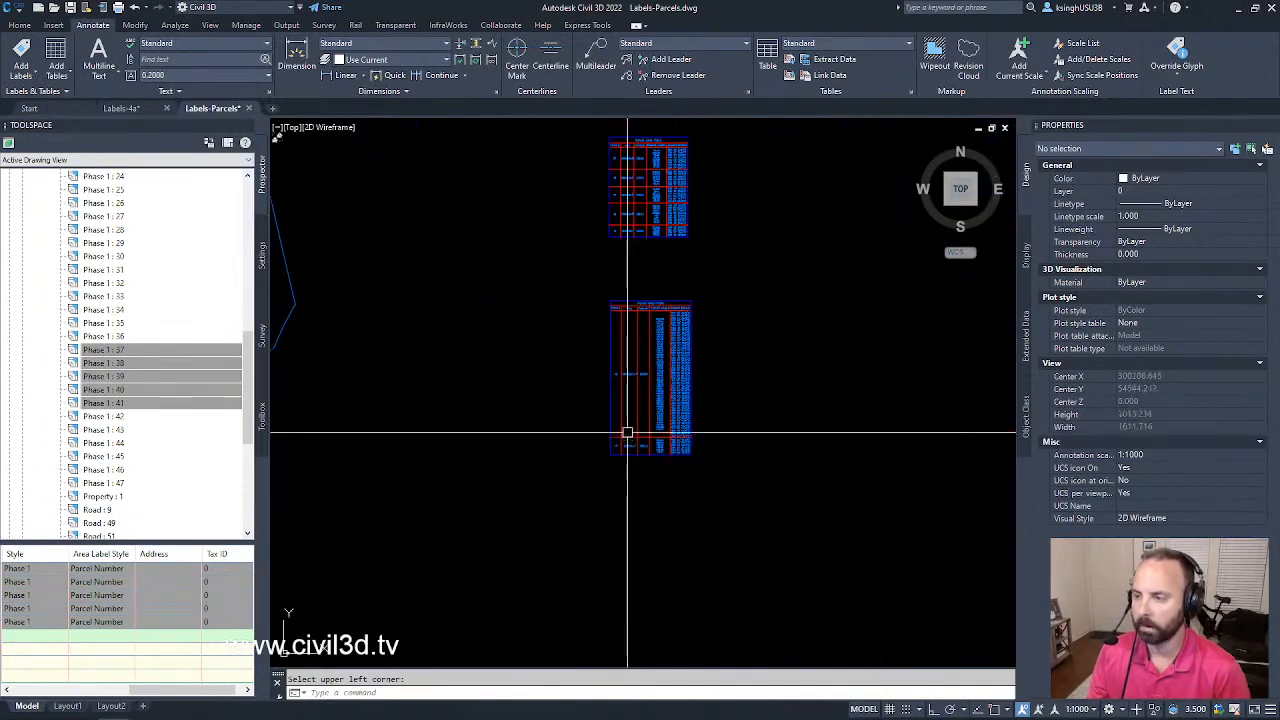
pyautogui.moveTo(592, 431); pyautogui.dragTo(777, 417, button='middle')
pyautogui.moveTo(541, 420); pyautogui.dragTo(621, 420, button='middle')
pyautogui.scroll(4, 630, 323)
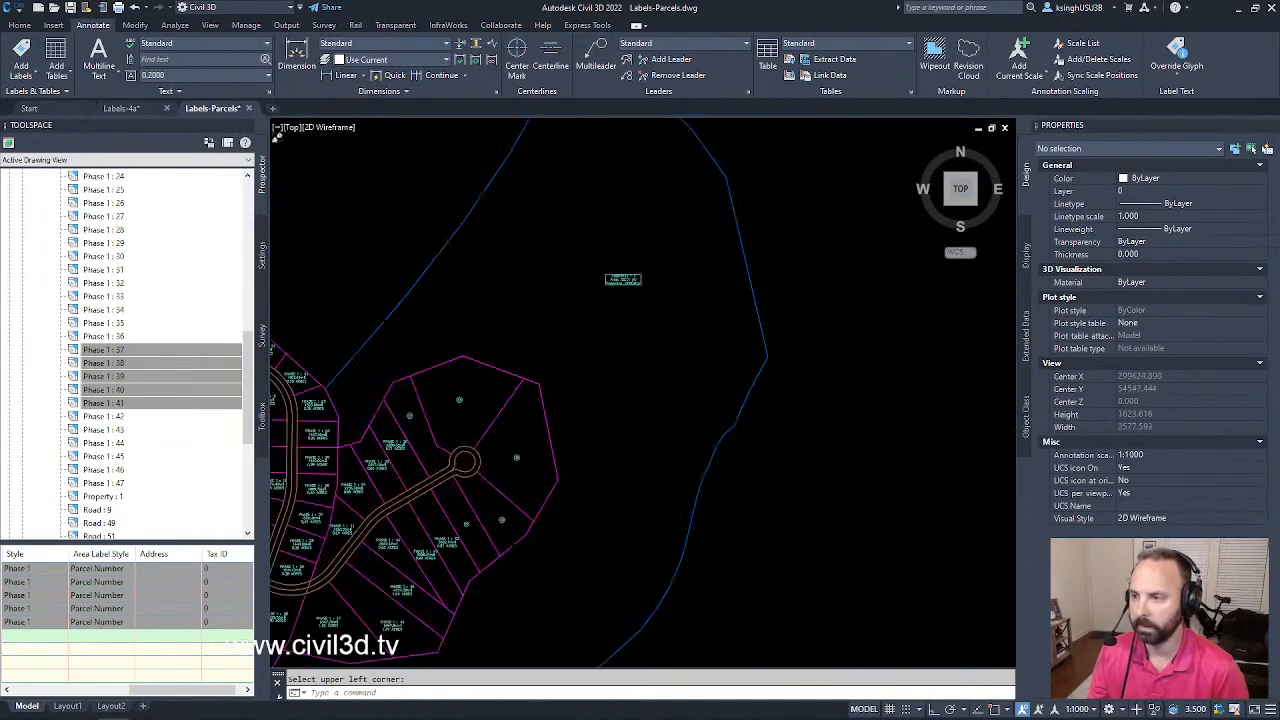
# Select the Property : 1 parcel by its label and review its area label style, perimeter and parcel number against the label text
pyautogui.press('Escape')
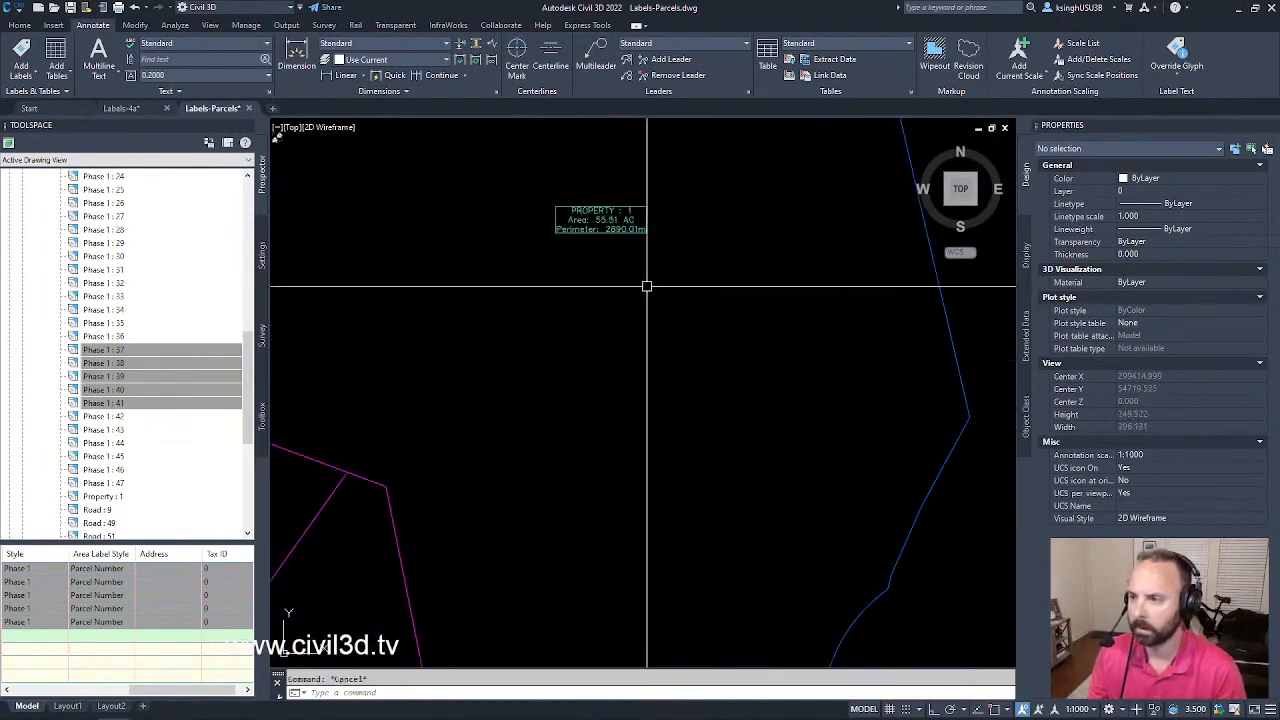
pyautogui.scroll(-8, 654, 277)
pyautogui.scroll(8, 586, 394)
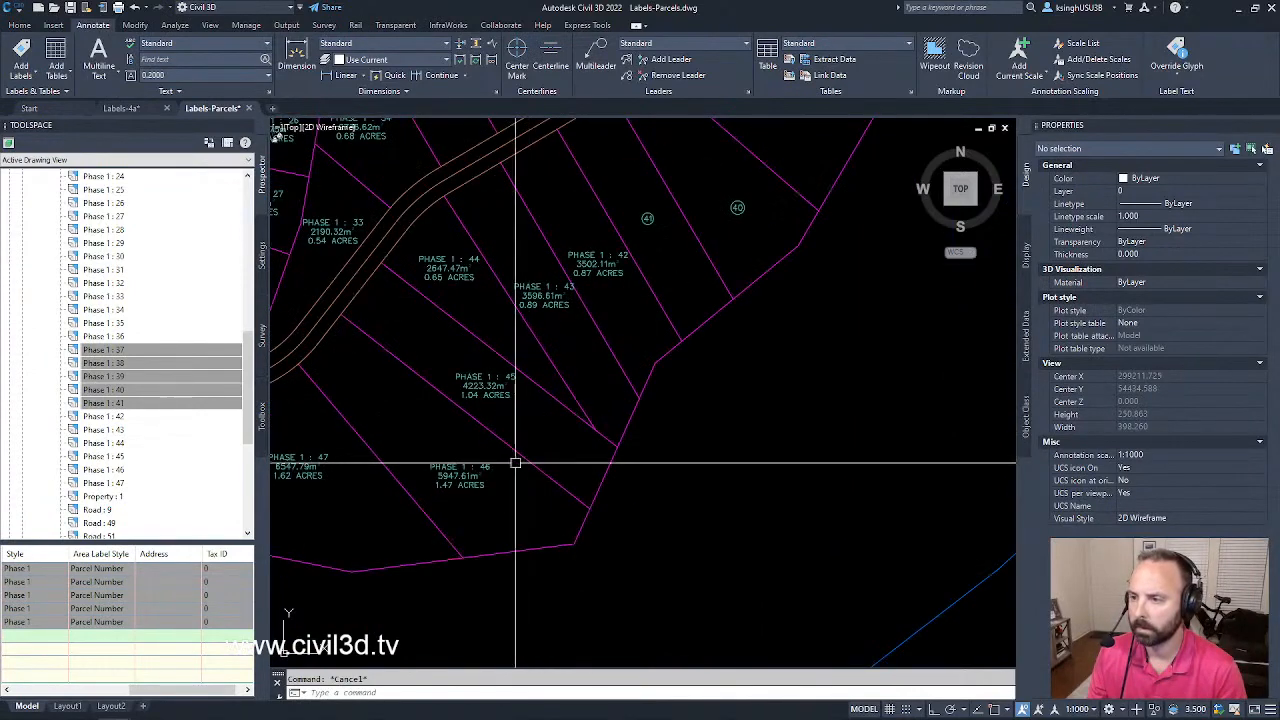
pyautogui.scroll(-8, 640, 430)
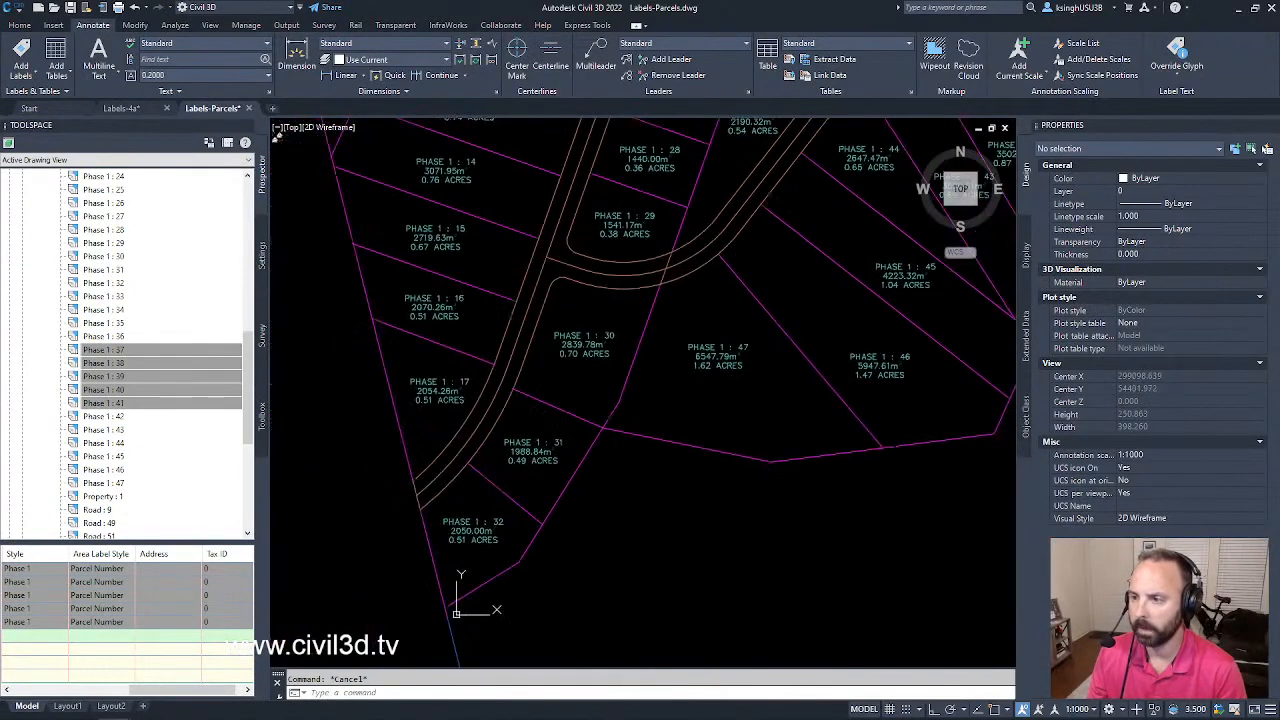
pyautogui.moveTo(728, 411); pyautogui.dragTo(697, 459, button='middle')
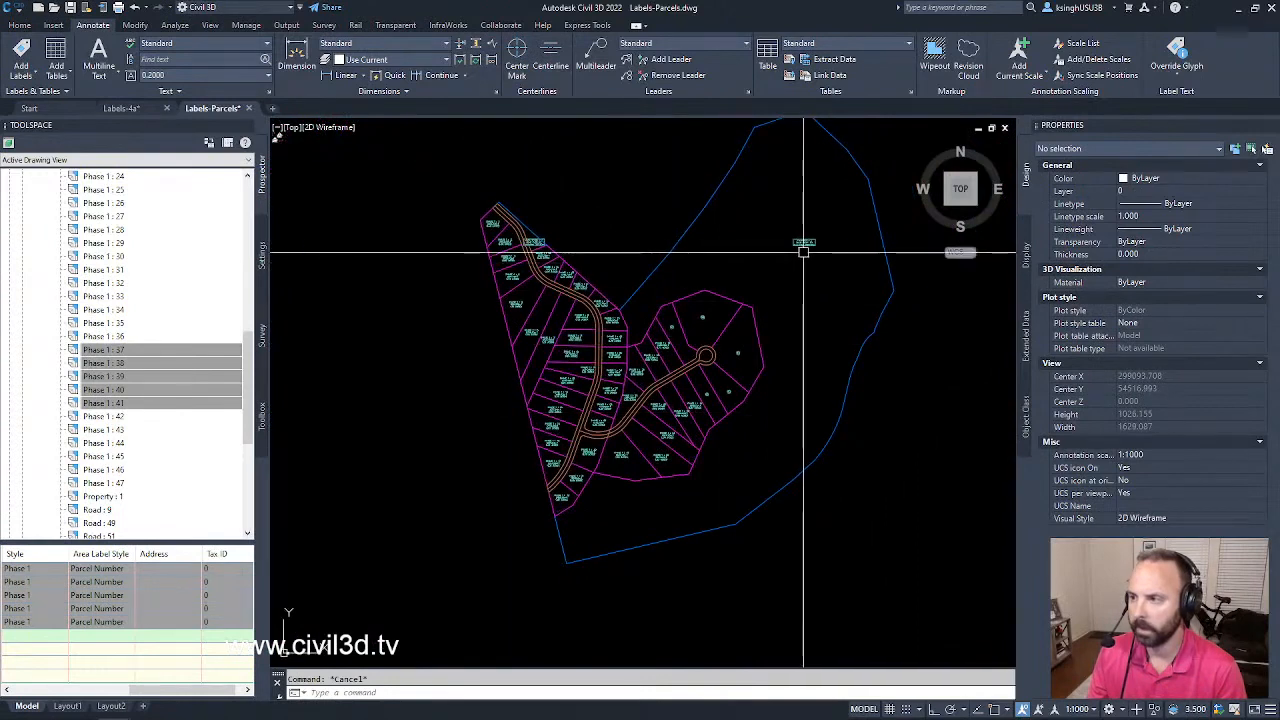
pyautogui.click(804, 247)
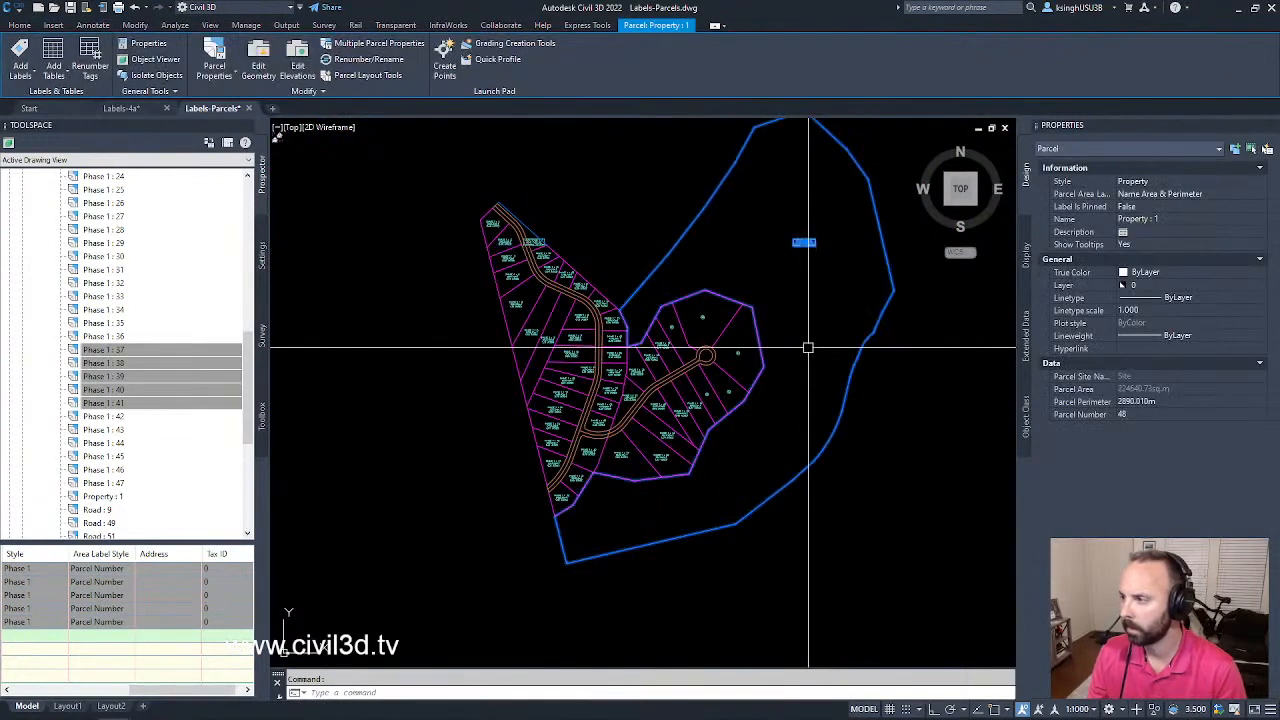
pyautogui.moveTo(809, 346); pyautogui.dragTo(750, 399, button='middle')
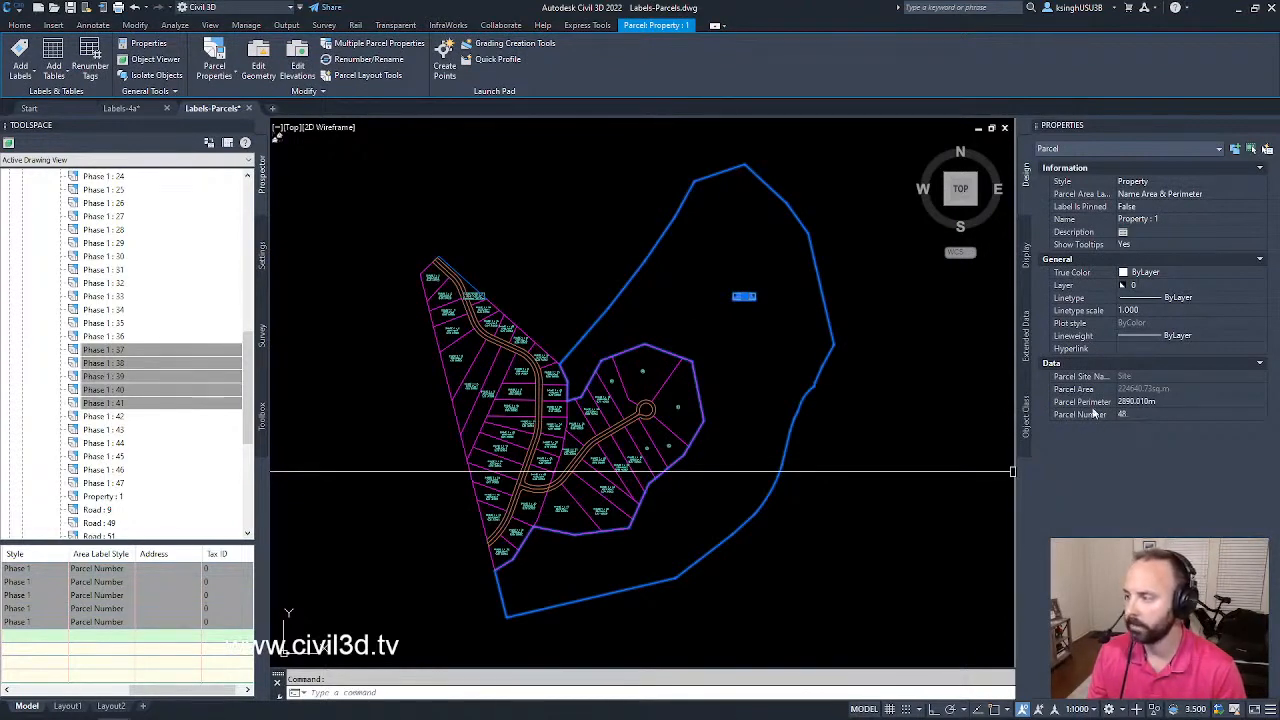
pyautogui.scroll(8, 760, 300)
pyautogui.scroll(3, 765, 305)
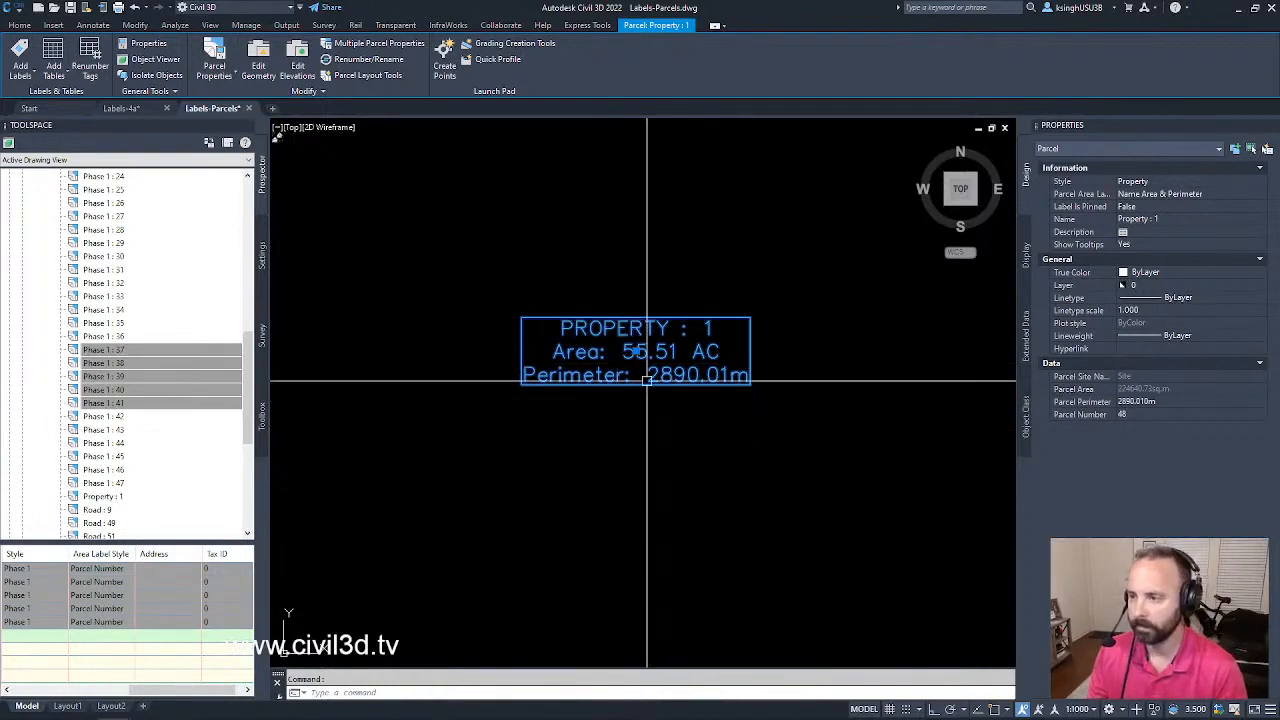
pyautogui.scroll(-6, 742, 401)
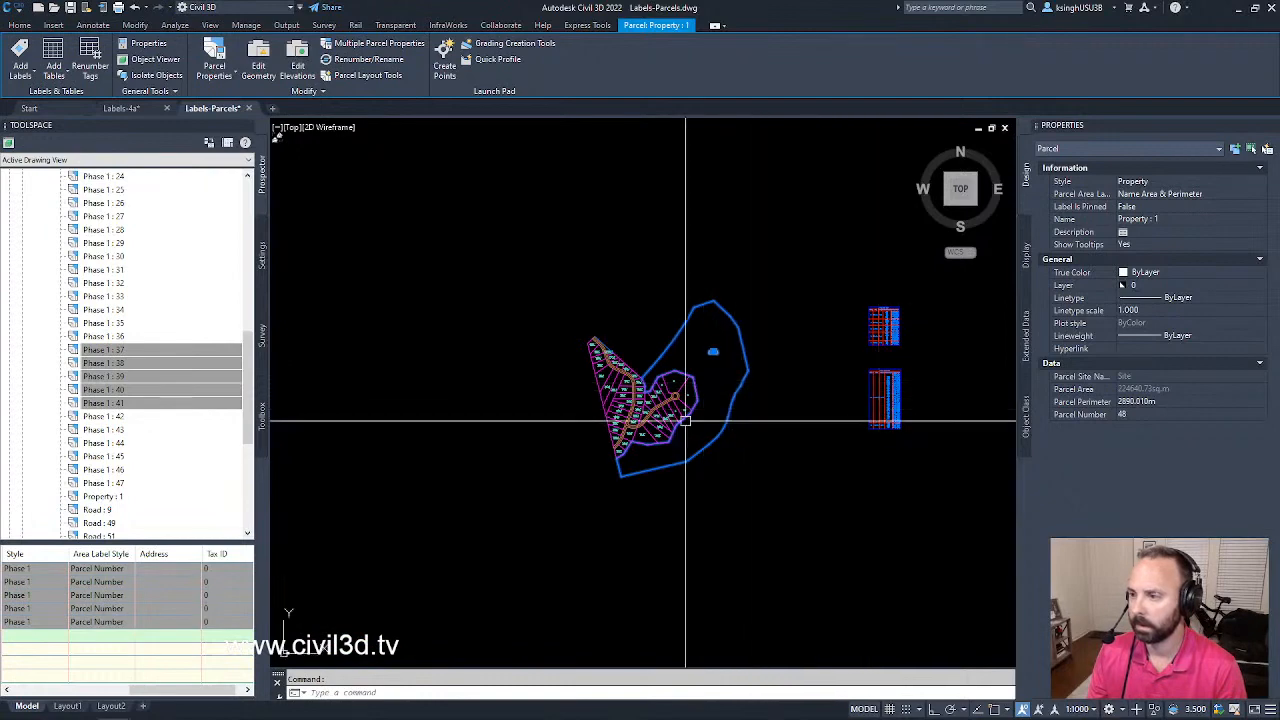
pyautogui.scroll(5, 686, 423)
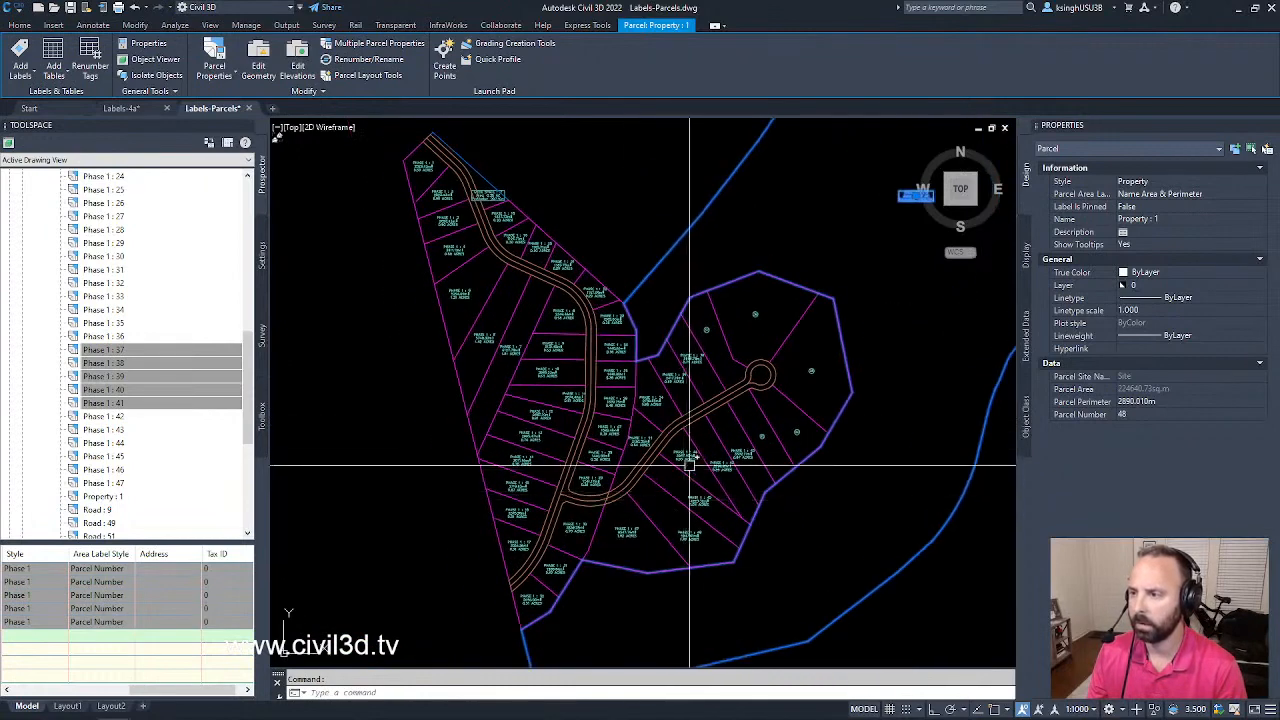
pyautogui.press('Escape')
# Select the Open Space : 7 parcel near the site's northwest end and check its label style, perimeter and parcel number against the second table
pyautogui.scroll(6, 650, 300)
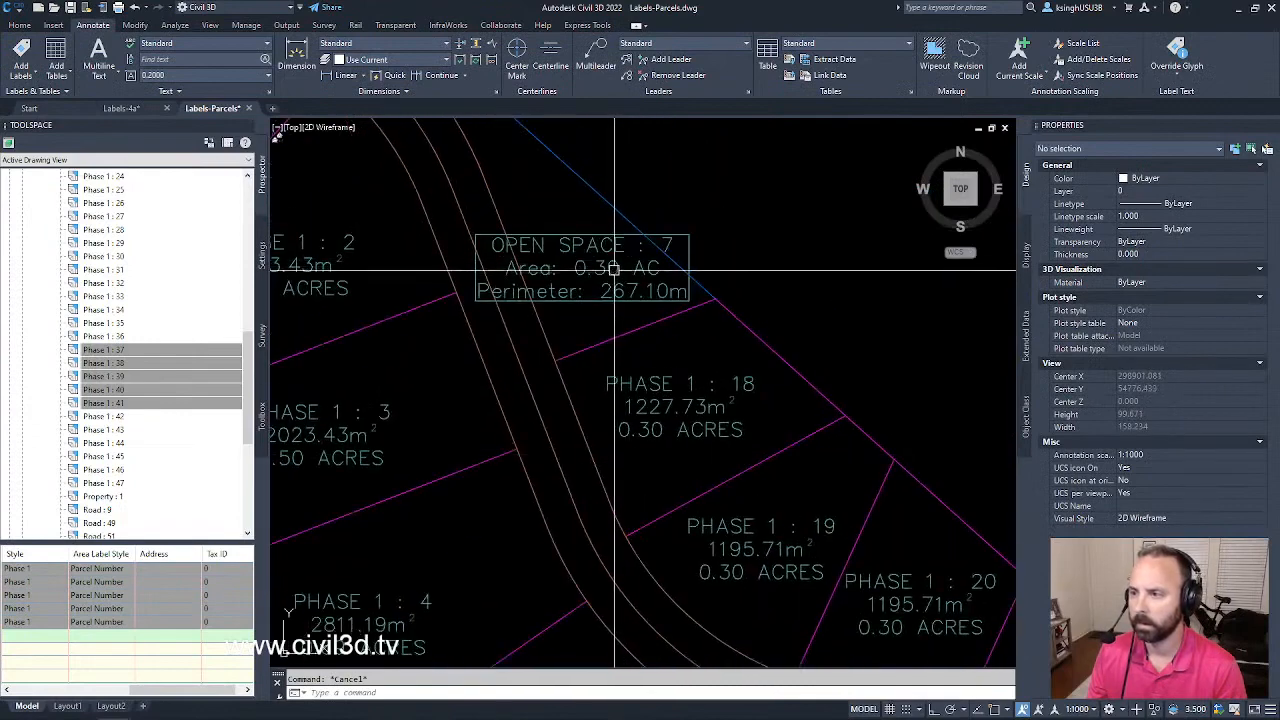
pyautogui.click(615, 260)
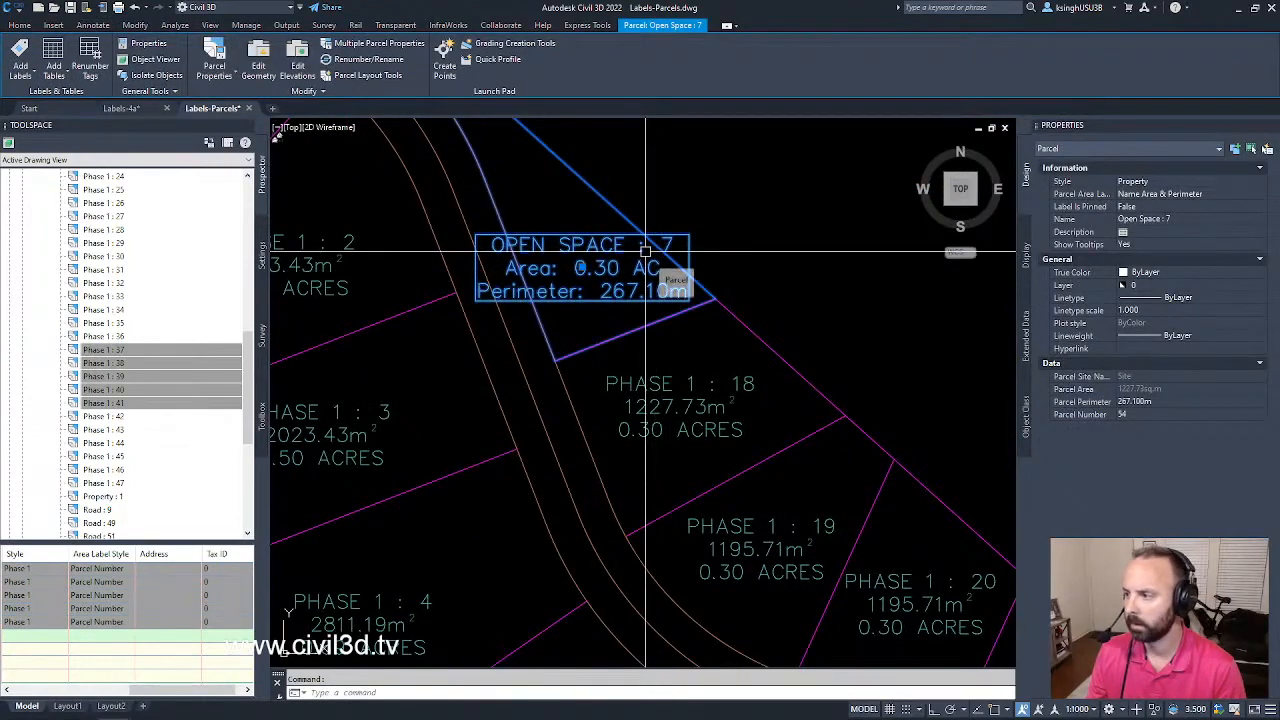
pyautogui.scroll(-6, 660, 275)
pyautogui.scroll(8, 777, 353)
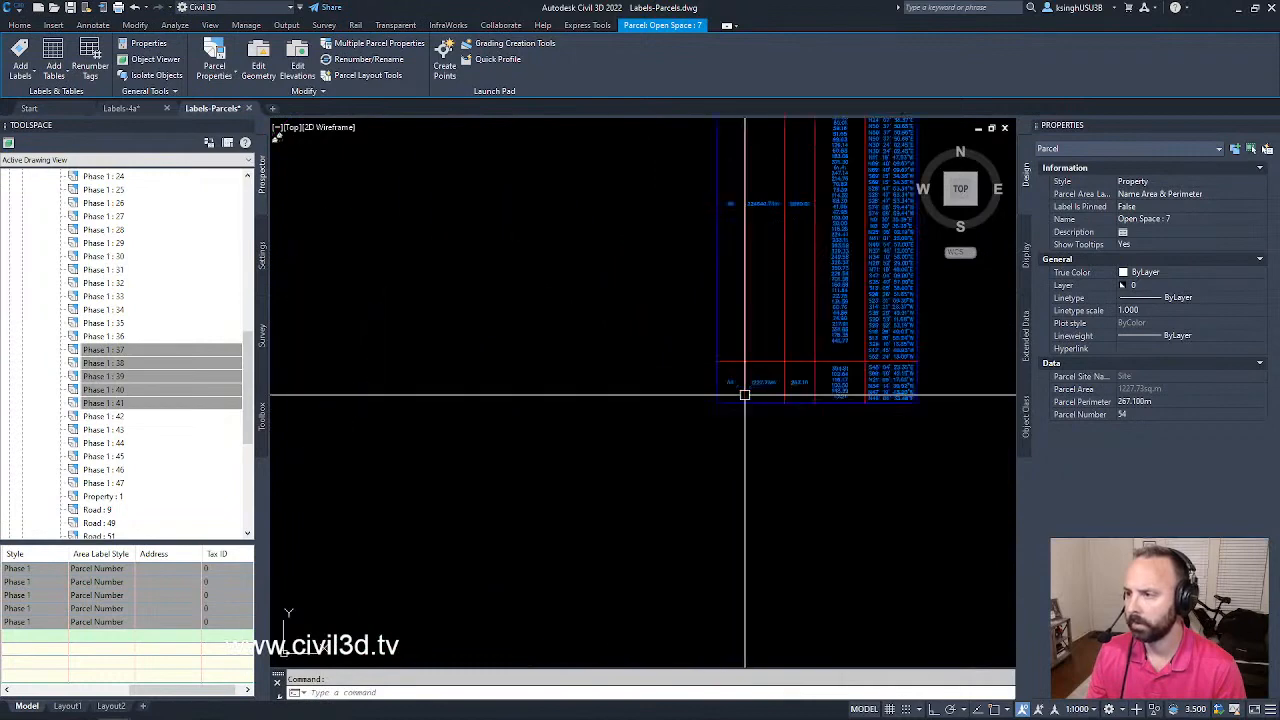
pyautogui.scroll(-10, 729, 393)
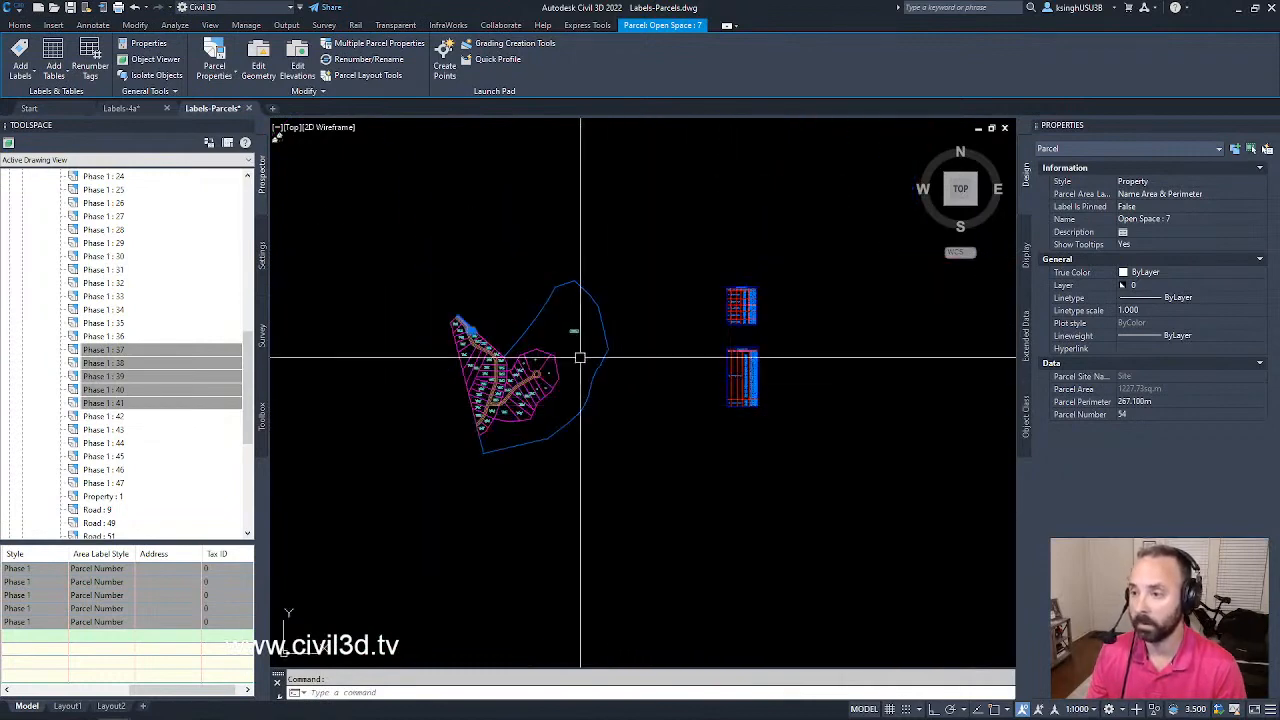
pyautogui.scroll(5, 490, 312)
pyautogui.moveTo(460, 369); pyautogui.dragTo(644, 382, button='middle')
pyautogui.scroll(5, 640, 428)
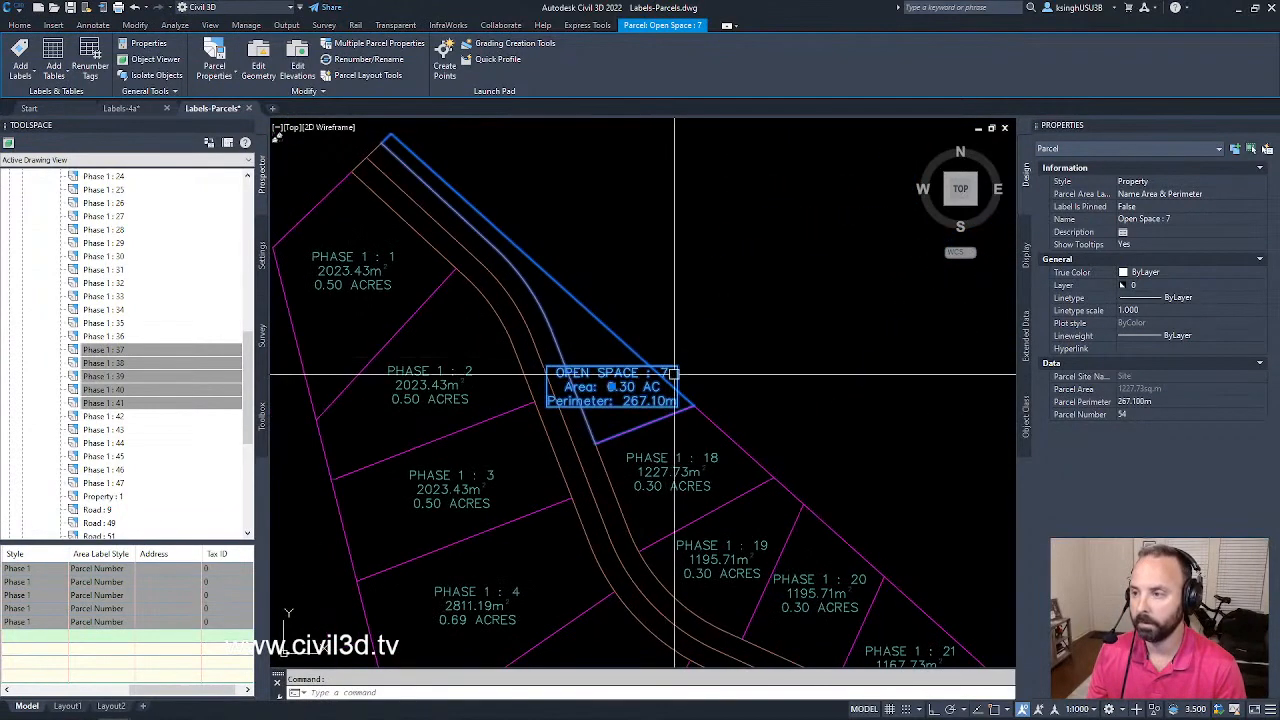
pyautogui.press('Escape')
pyautogui.click(678, 374)
pyautogui.scroll(5, 620, 385)
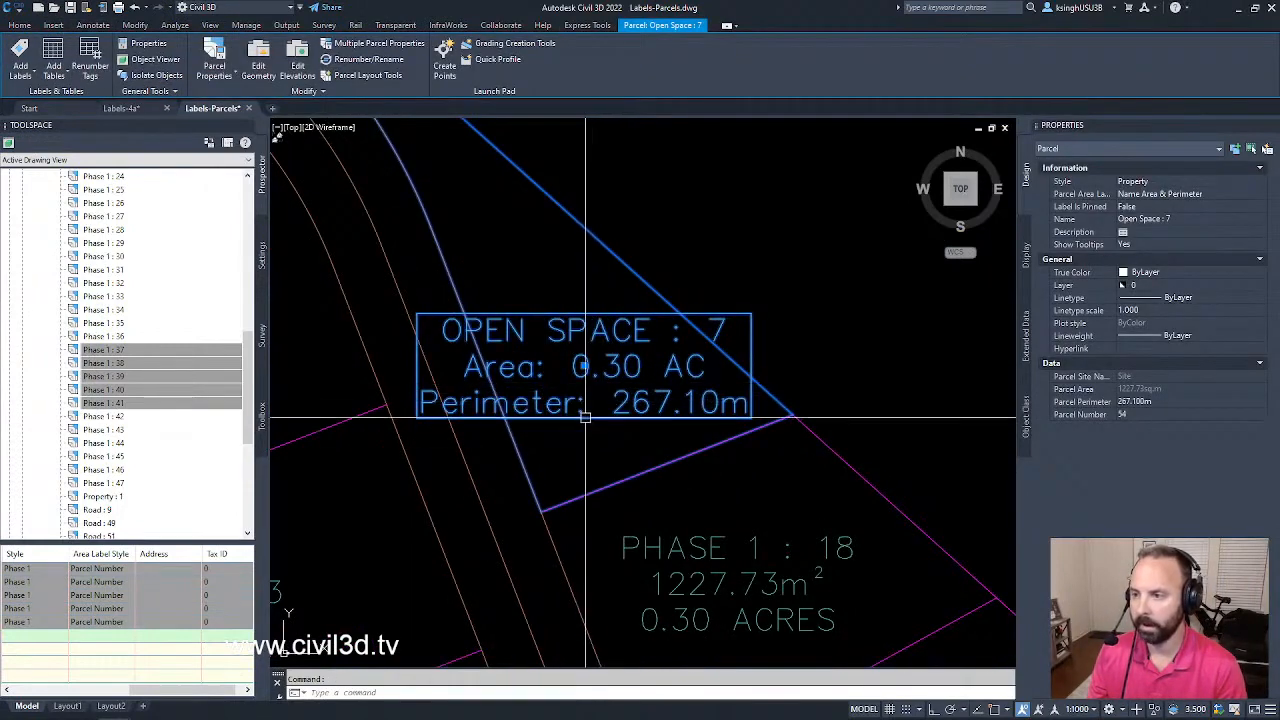
pyautogui.scroll(-2, 660, 430)
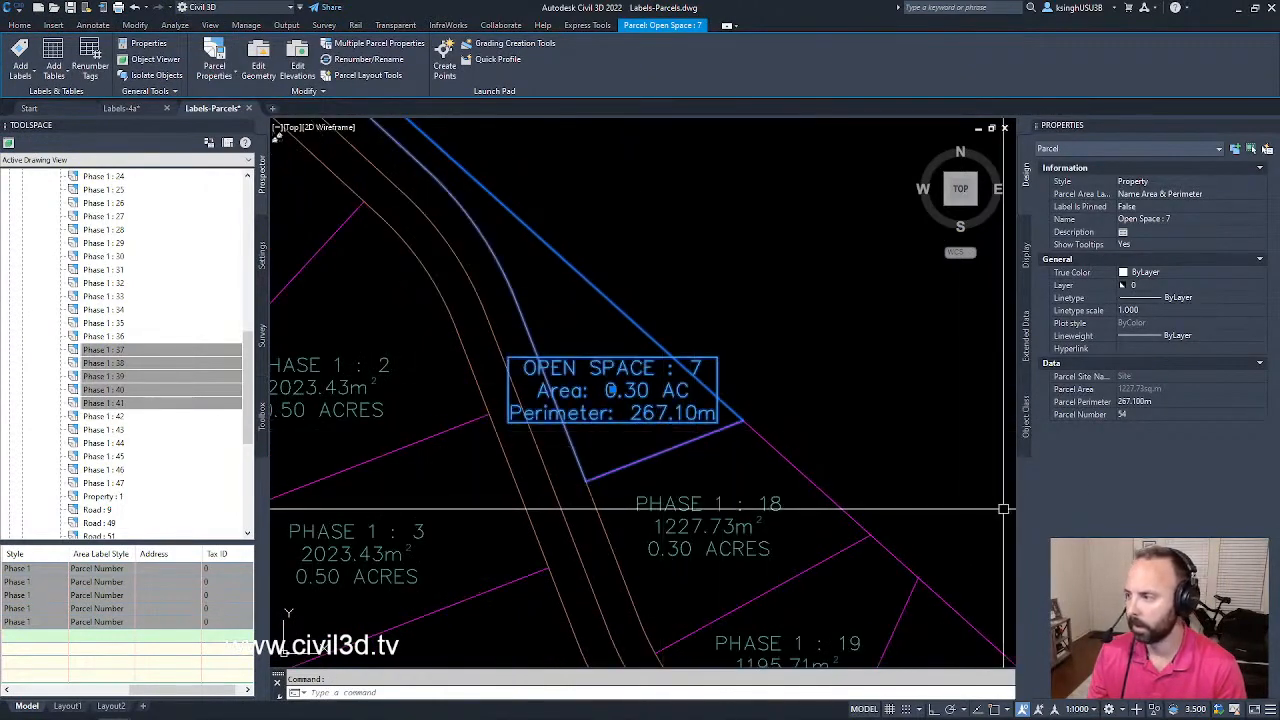
pyautogui.scroll(-8, 806, 377)
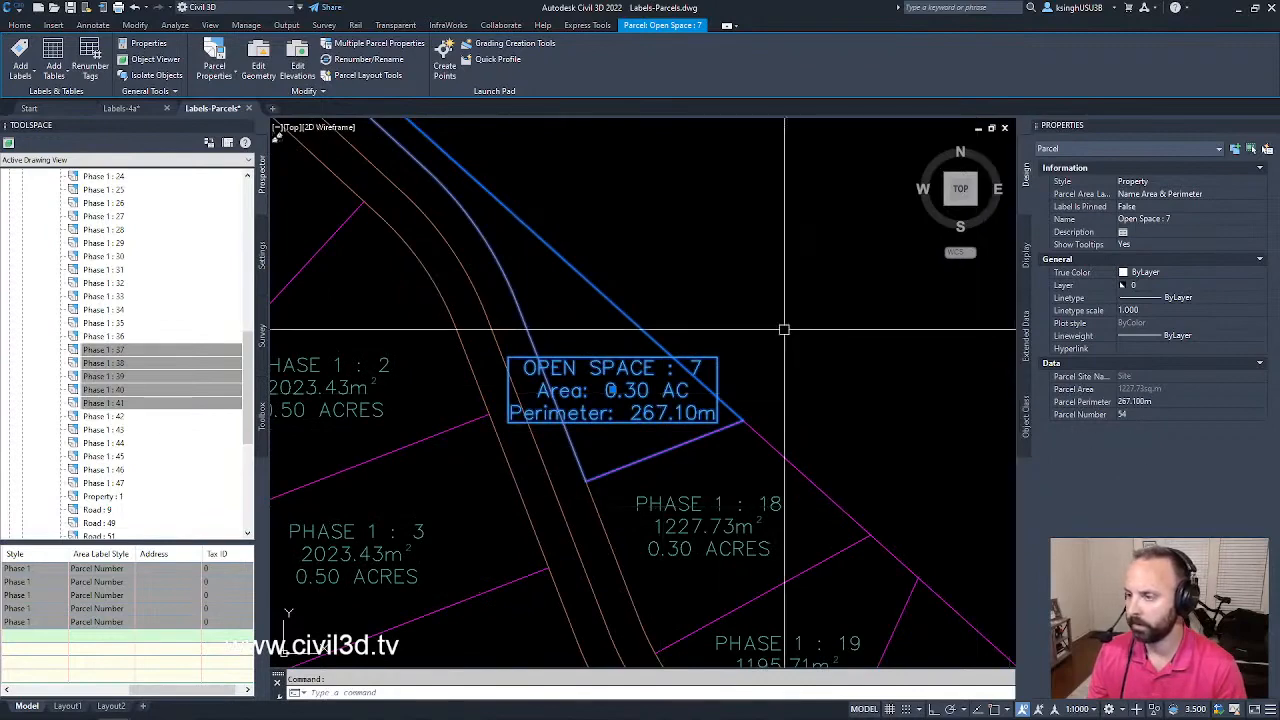
# Select Property : 1 together with Open Space : 7 and compare both parcels with the rows of the second parcel area table
pyautogui.moveTo(743, 422); pyautogui.dragTo(733, 422, button='middle')
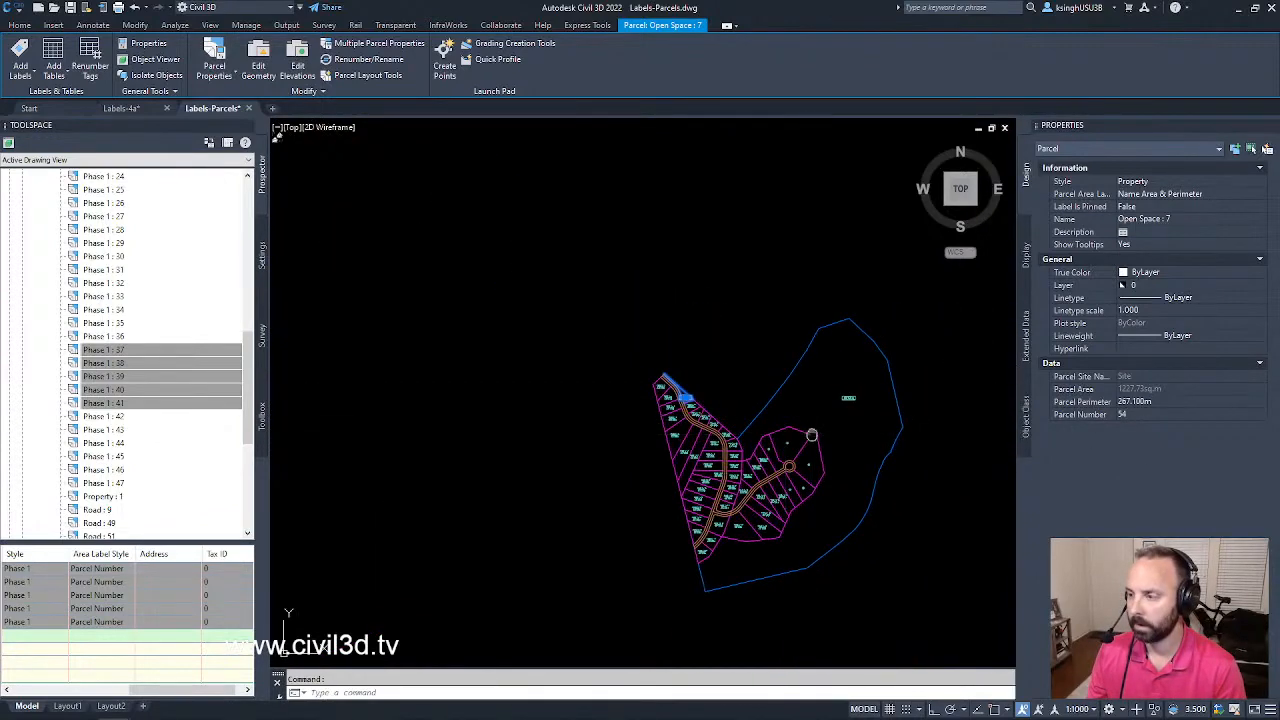
pyautogui.moveTo(812, 437); pyautogui.dragTo(743, 451, button='middle')
pyautogui.click(779, 411)
pyautogui.moveTo(843, 489); pyautogui.dragTo(691, 466, button='middle')
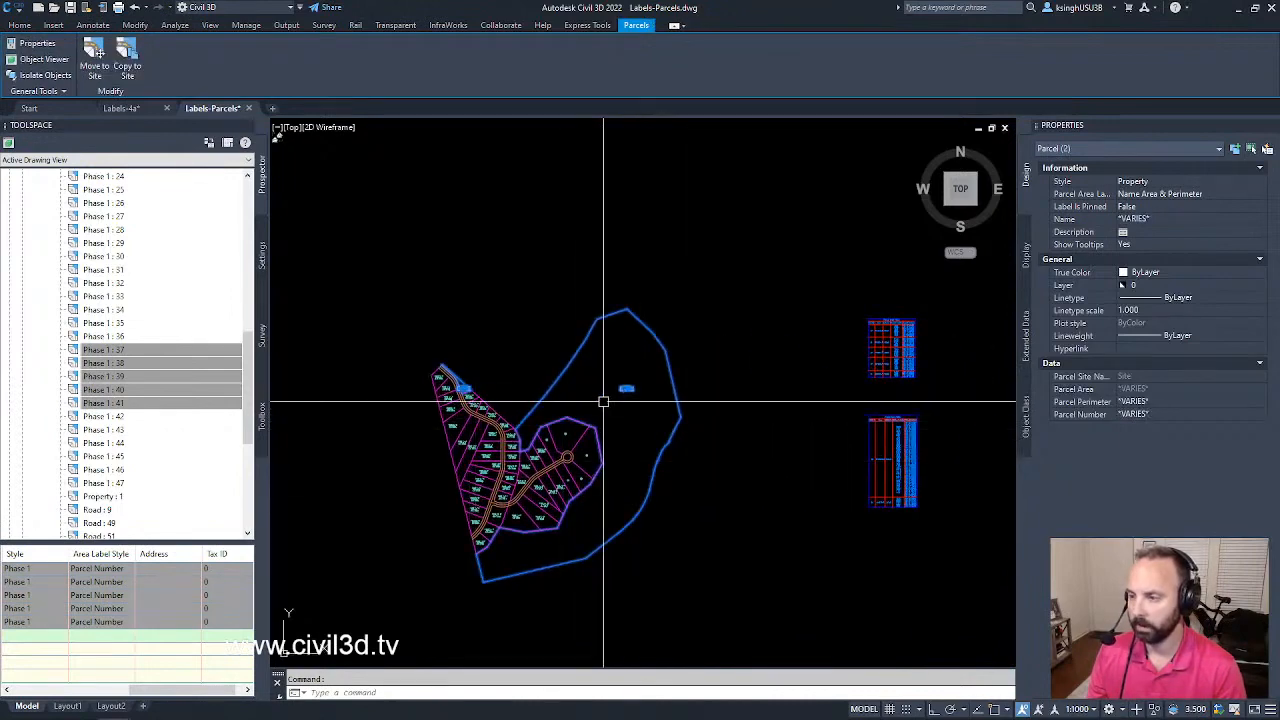
pyautogui.moveTo(855, 489); pyautogui.dragTo(753, 431, button='middle')
pyautogui.scroll(6, 760, 425)
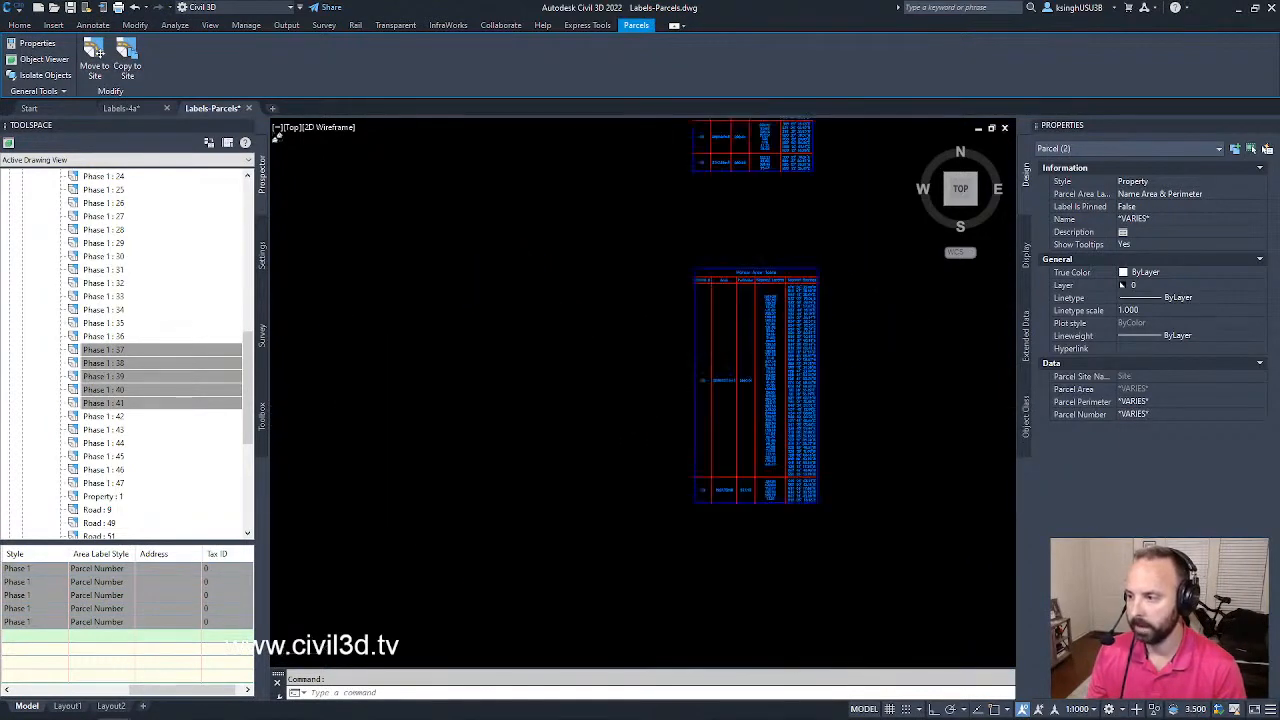
pyautogui.scroll(-3, 785, 441)
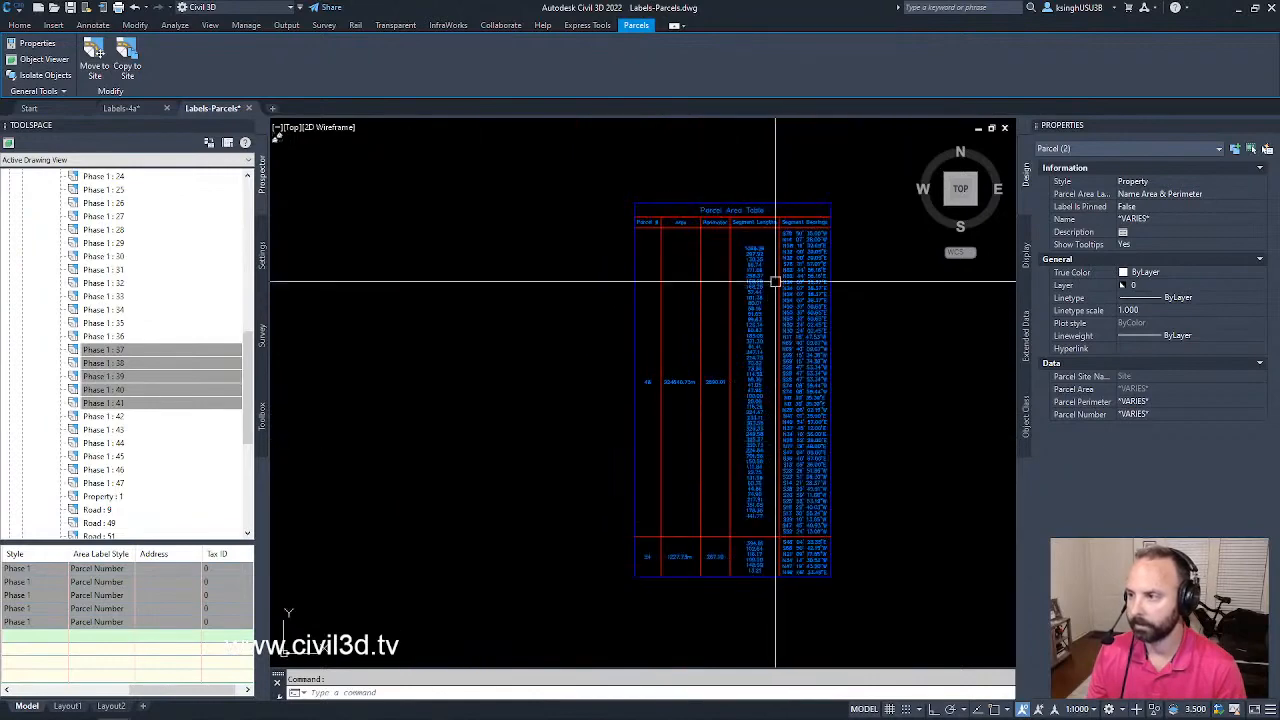
pyautogui.scroll(2, 777, 277)
pyautogui.scroll(-6, 790, 370)
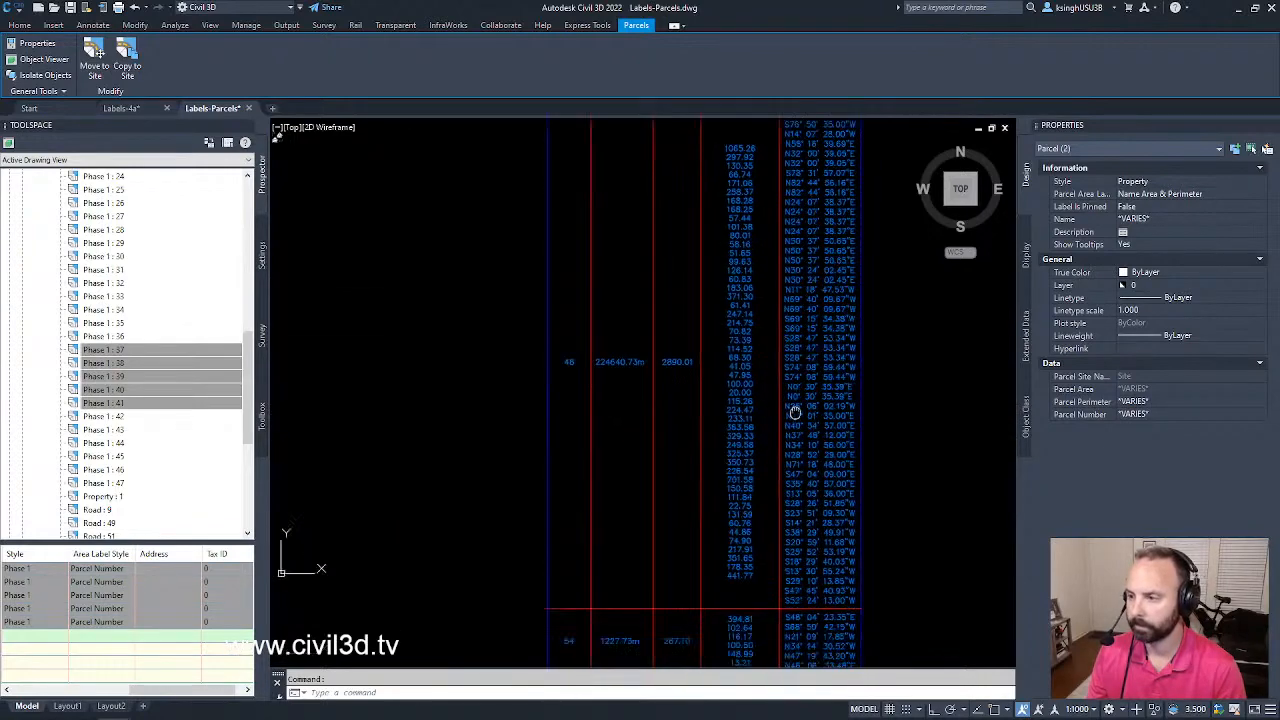
pyautogui.press('Escape')
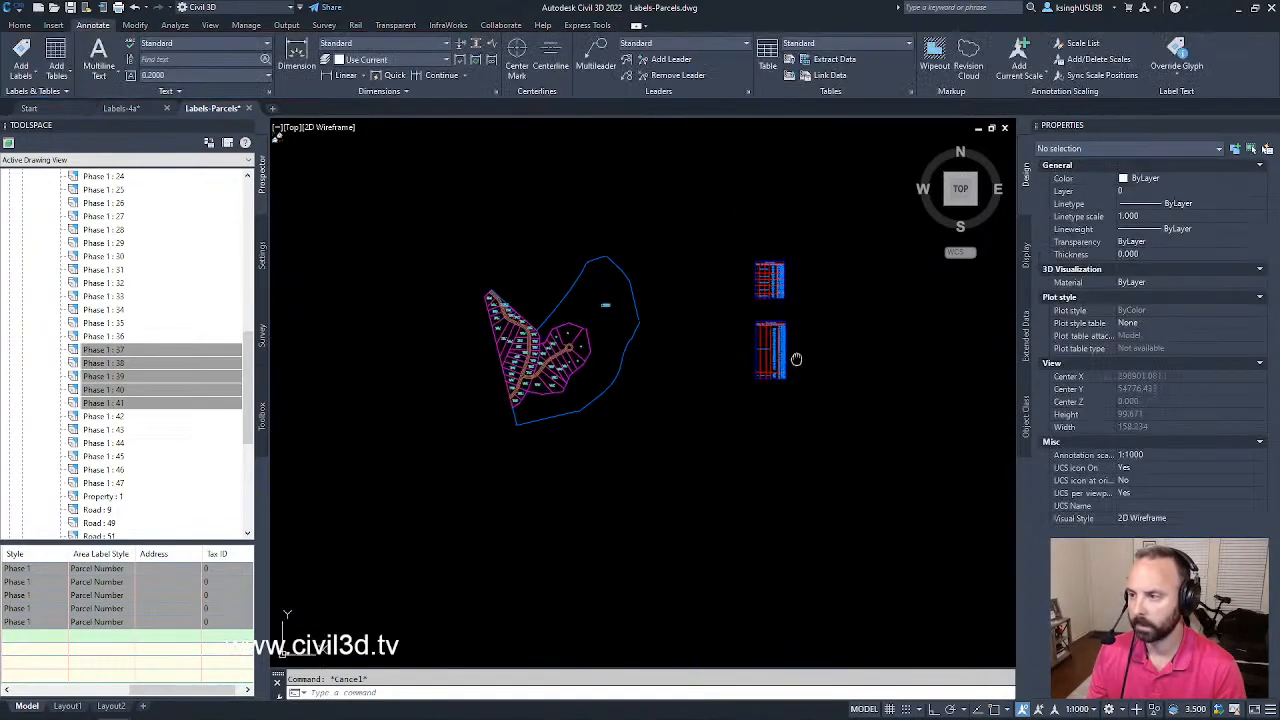
# Add a third parcel area table for the Name Square meter & Acres label style and place it below the second table
pyautogui.click(54, 72)
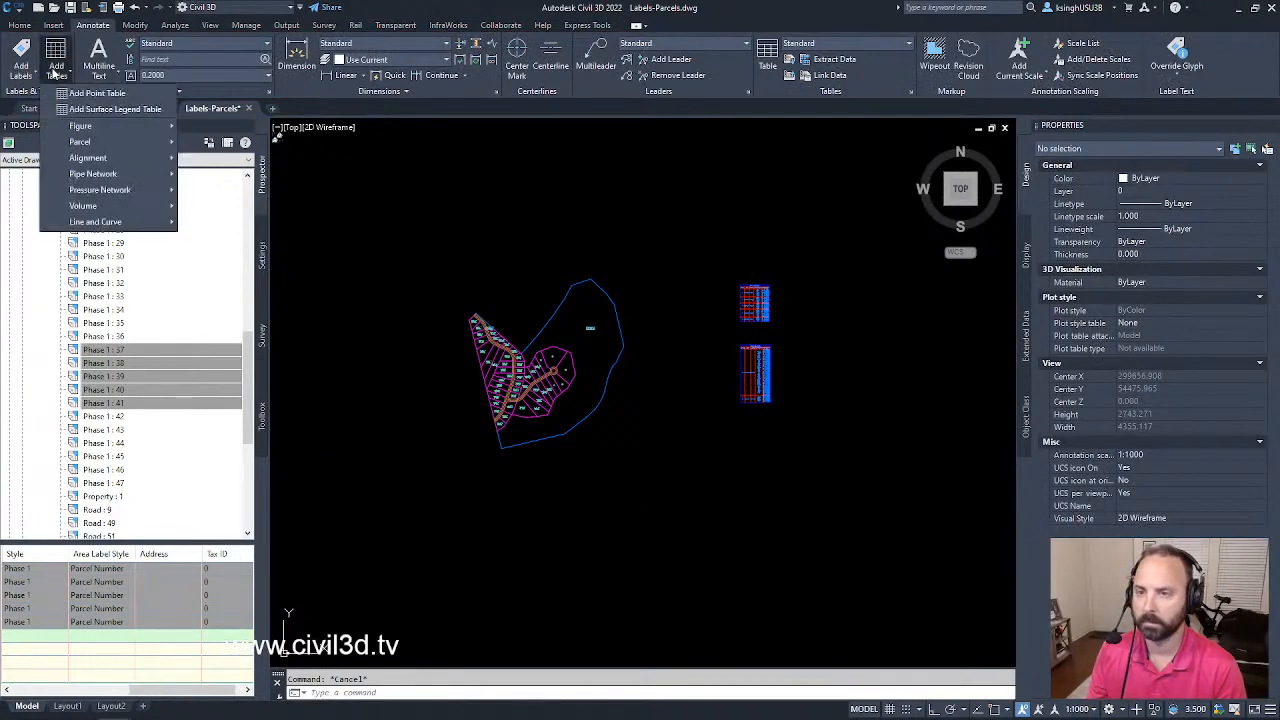
pyautogui.moveTo(116, 145)
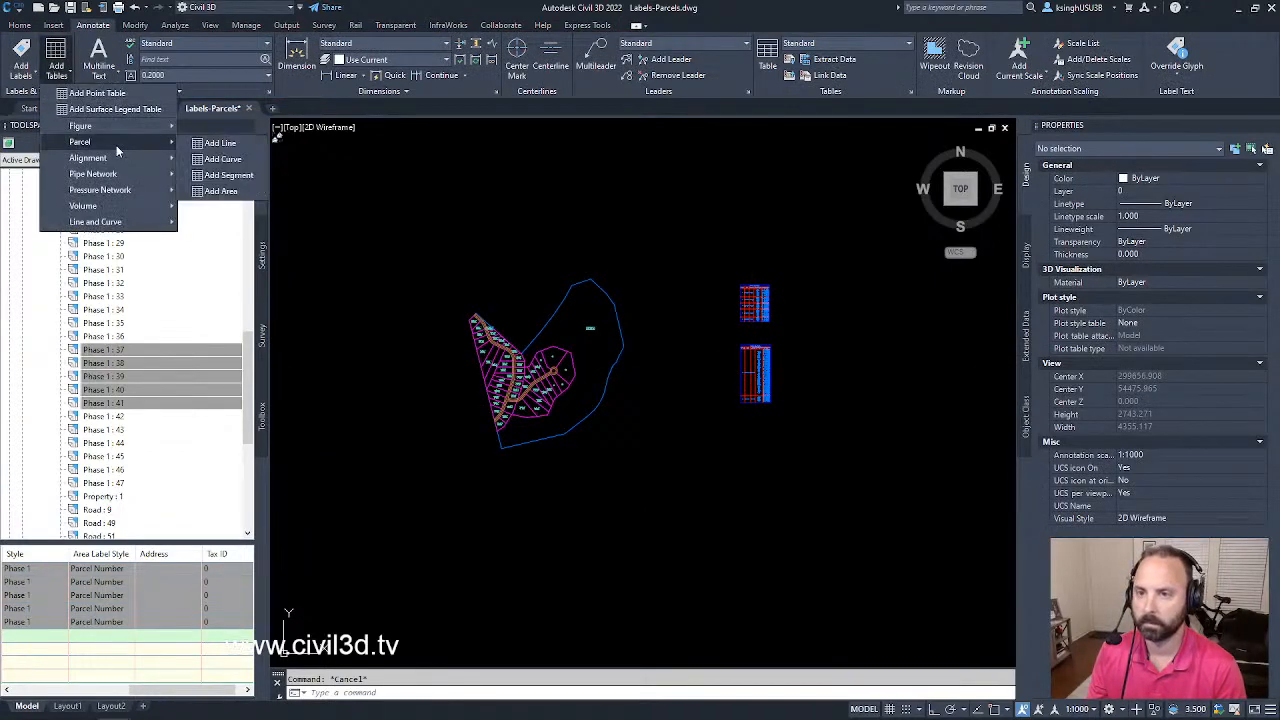
pyautogui.click(220, 190)
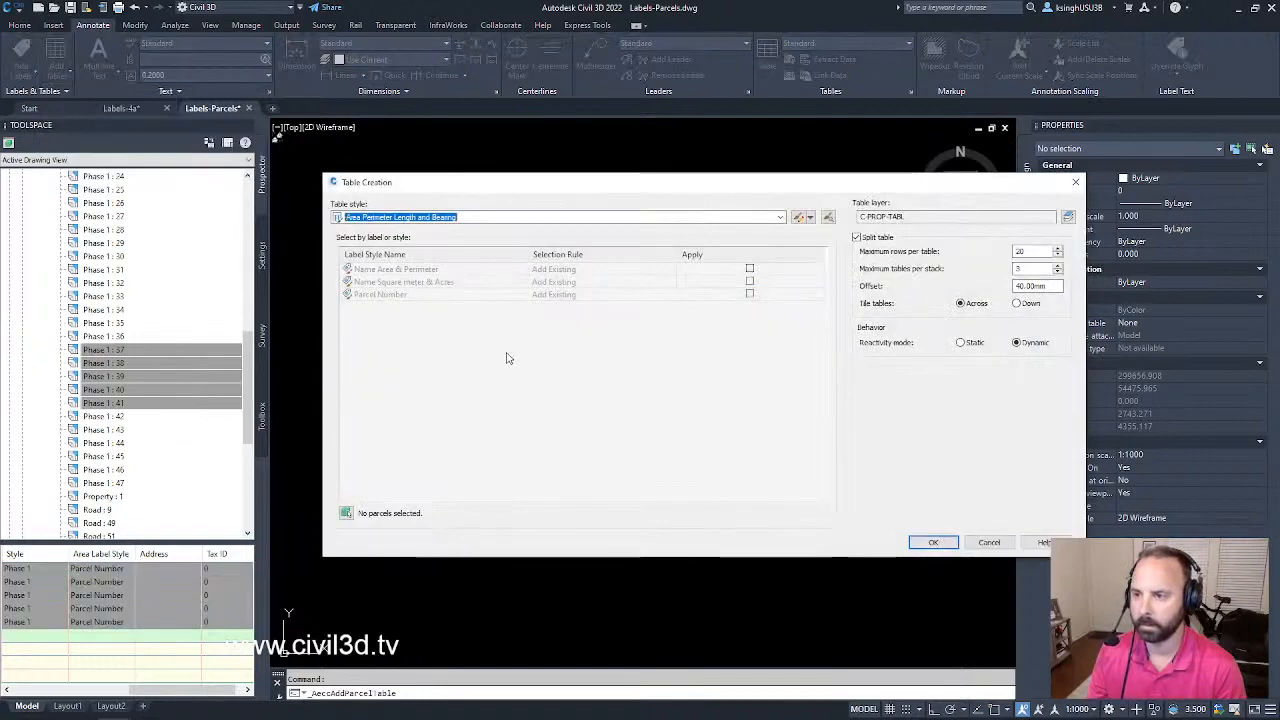
pyautogui.click(750, 283)
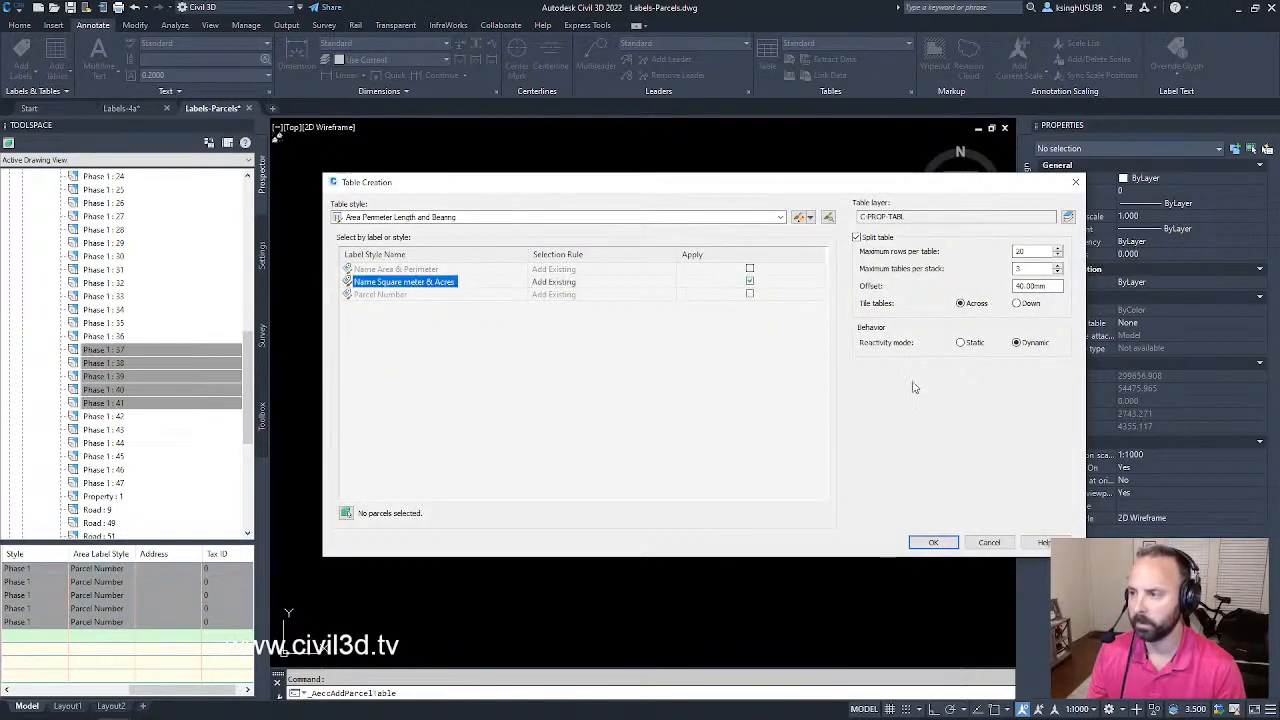
pyautogui.click(933, 543)
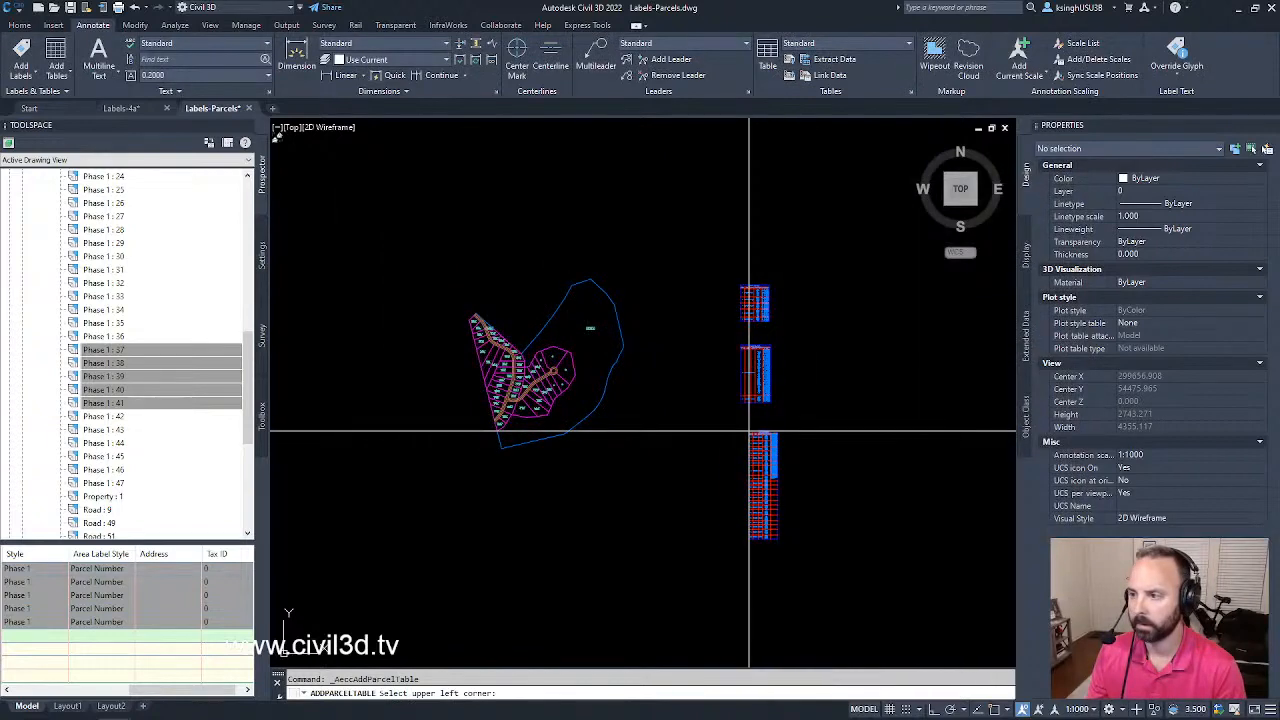
pyautogui.click(749, 431)
# Examine how the third parcel area table is split across side-by-side sections, checking parcel numbers, areas, perimeters, segment lengths and bearings
pyautogui.scroll(12, 834, 448)
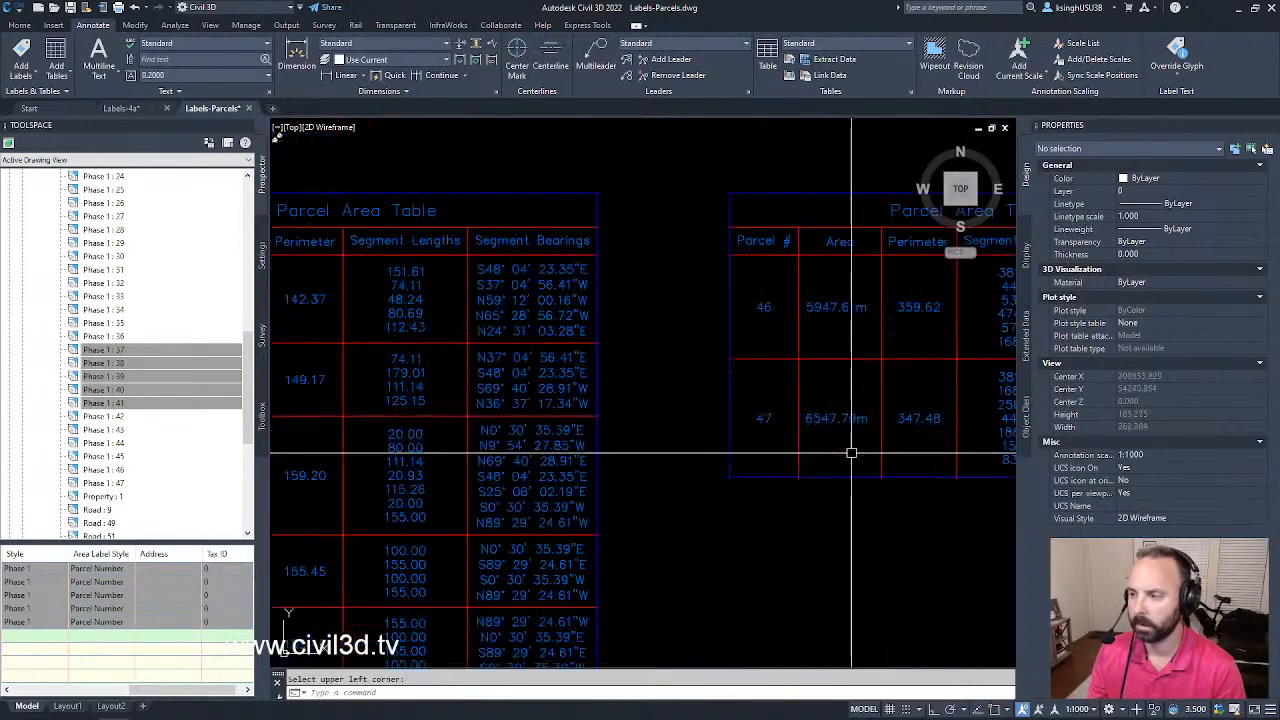
pyautogui.scroll(-6, 843, 437)
pyautogui.scroll(4, 886, 366)
pyautogui.scroll(-4, 883, 377)
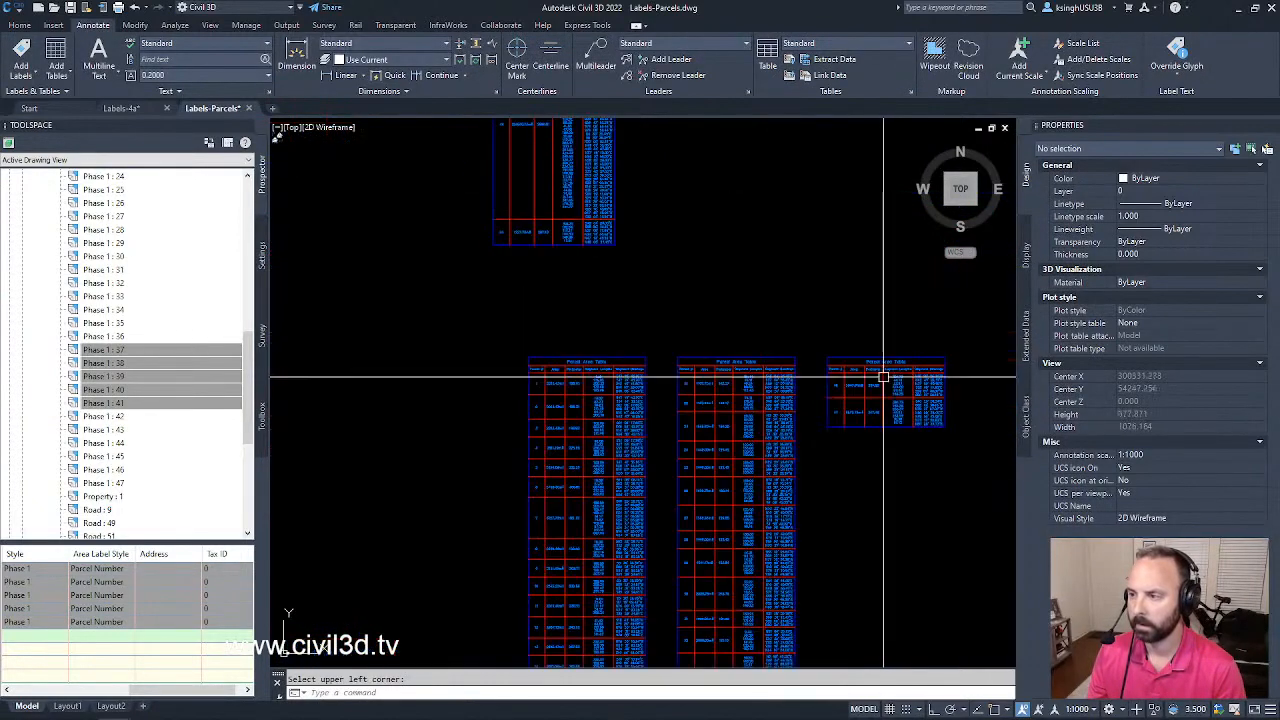
pyautogui.scroll(-2, 883, 377)
pyautogui.moveTo(877, 377); pyautogui.dragTo(811, 340, button='middle')
pyautogui.scroll(6, 626, 300)
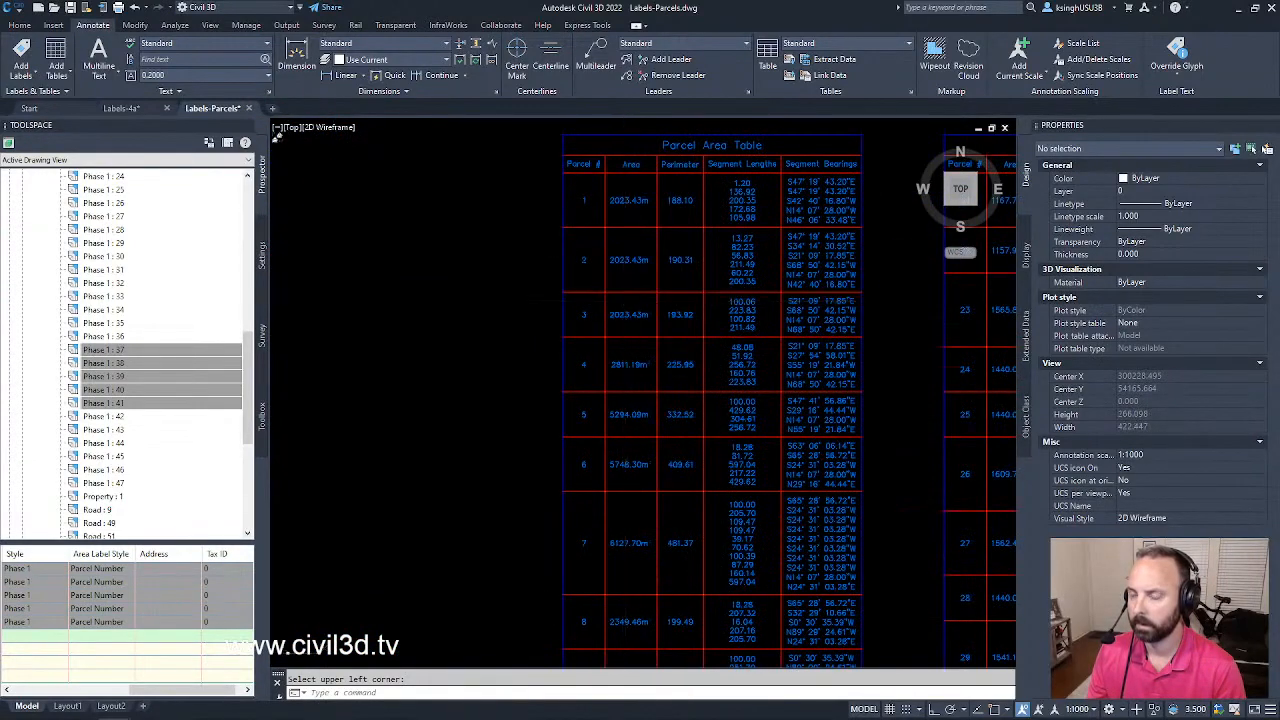
pyautogui.scroll(-4, 626, 300)
# Review the split, maximum rows, stack, offset, tiling and reactivity settings in the third parcel area table's properties
pyautogui.click(626, 301)
pyautogui.press('Escape')
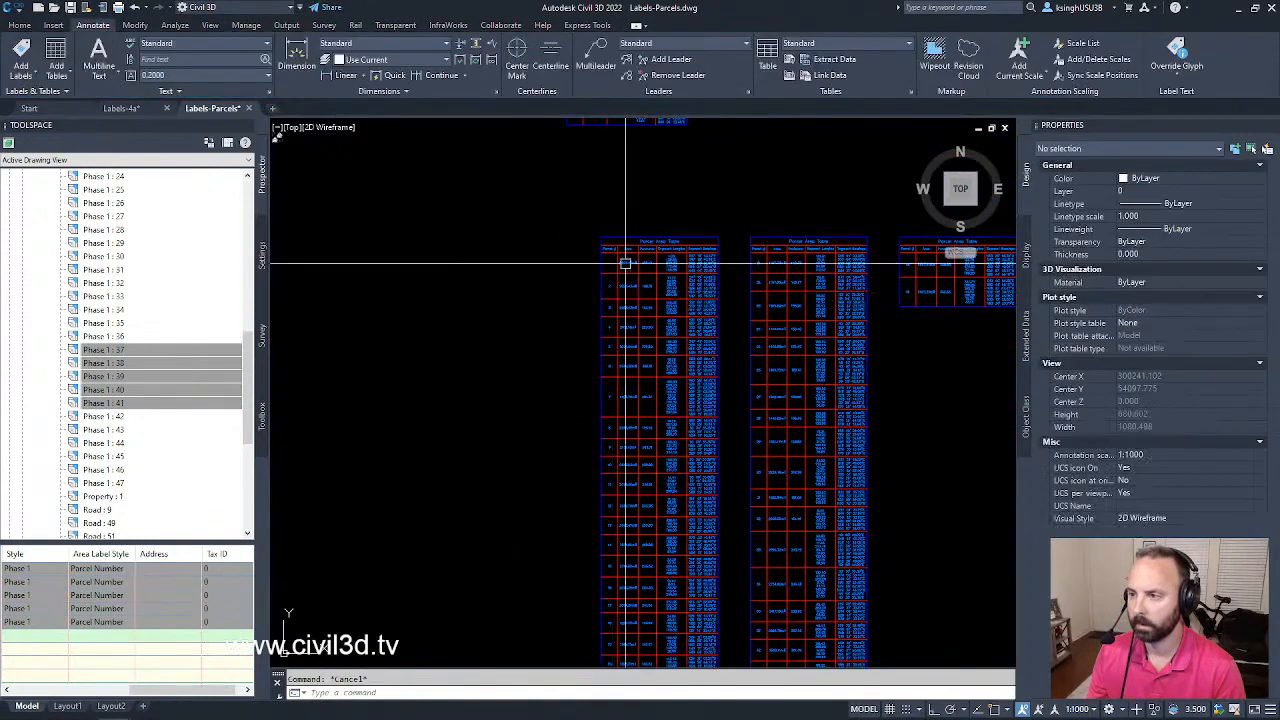
pyautogui.click(633, 238)
pyautogui.rightClick(636, 243)
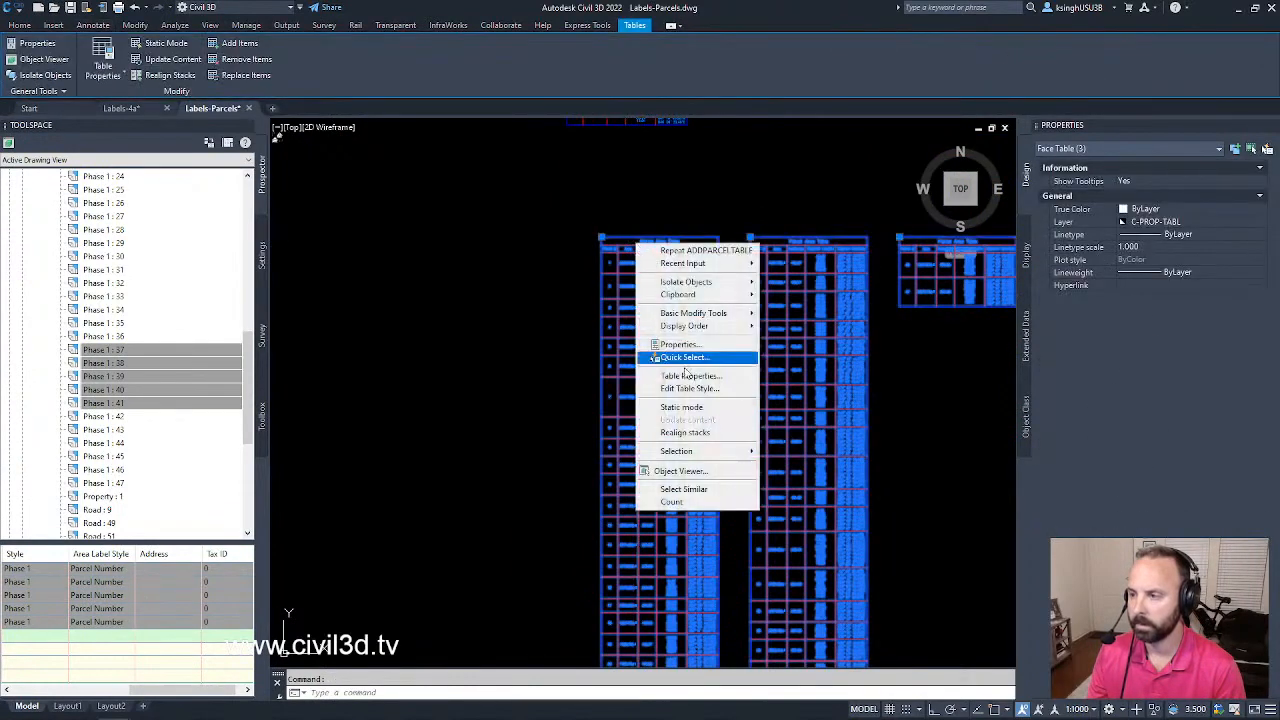
pyautogui.click(718, 378)
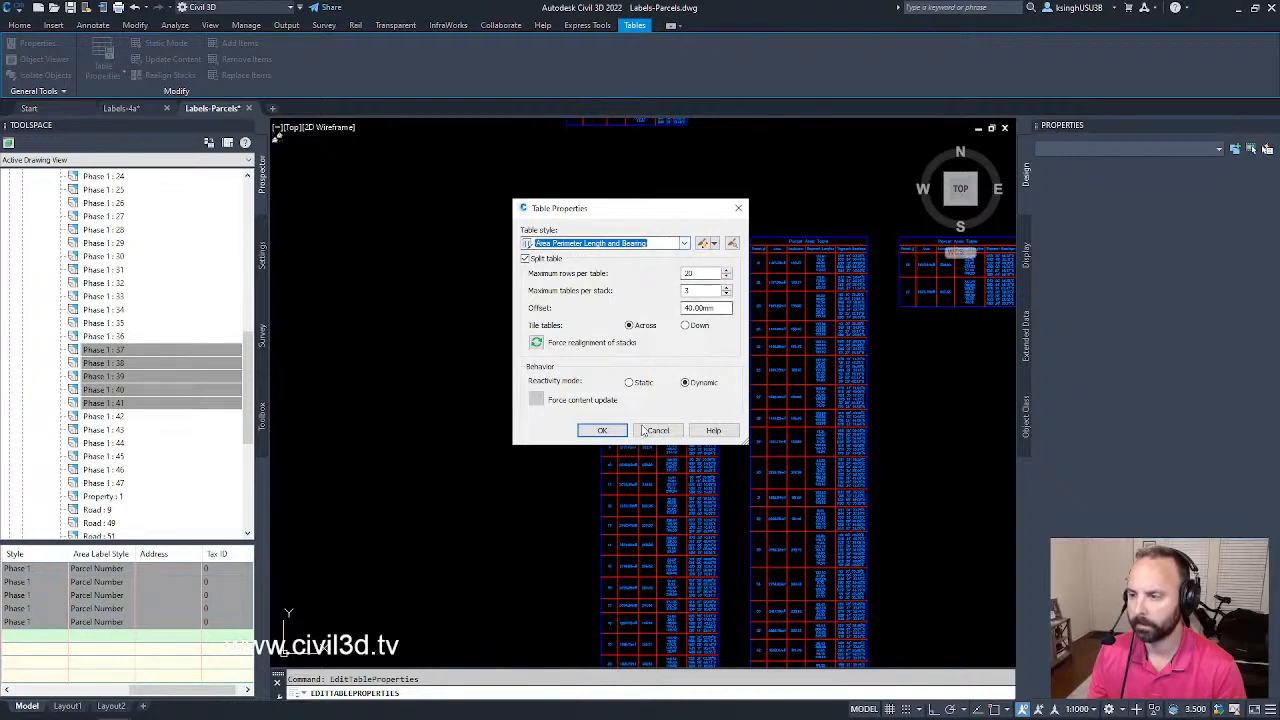
pyautogui.click(602, 430)
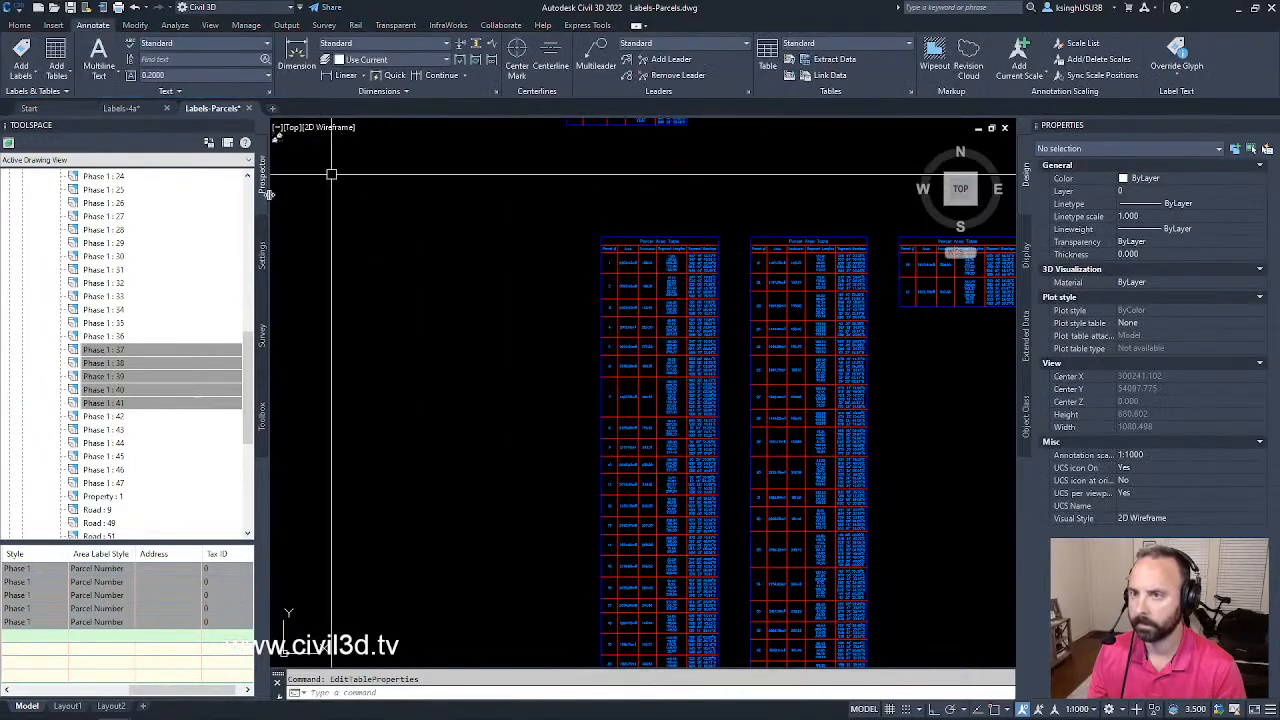
# Review the parcel label styles offered when creating a parcel area table, then close the creation settings without adding a table
pyautogui.click(62, 72)
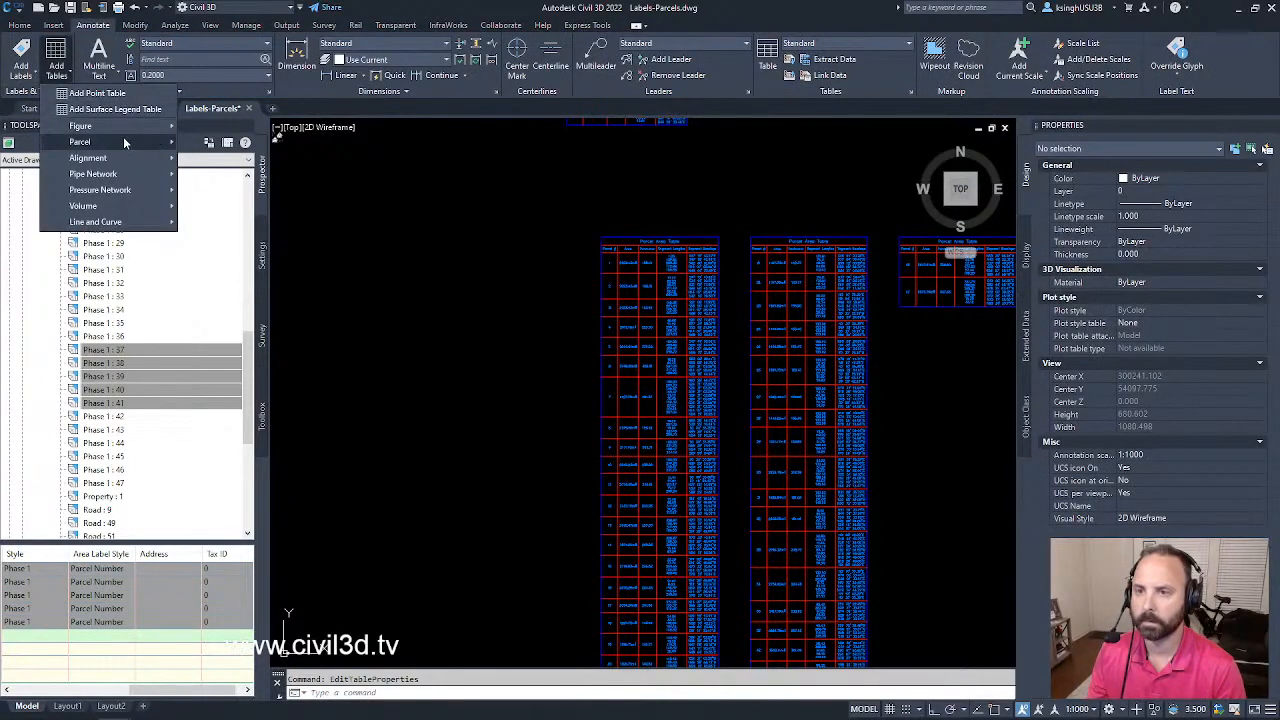
pyautogui.moveTo(123, 142)
pyautogui.click(236, 178)
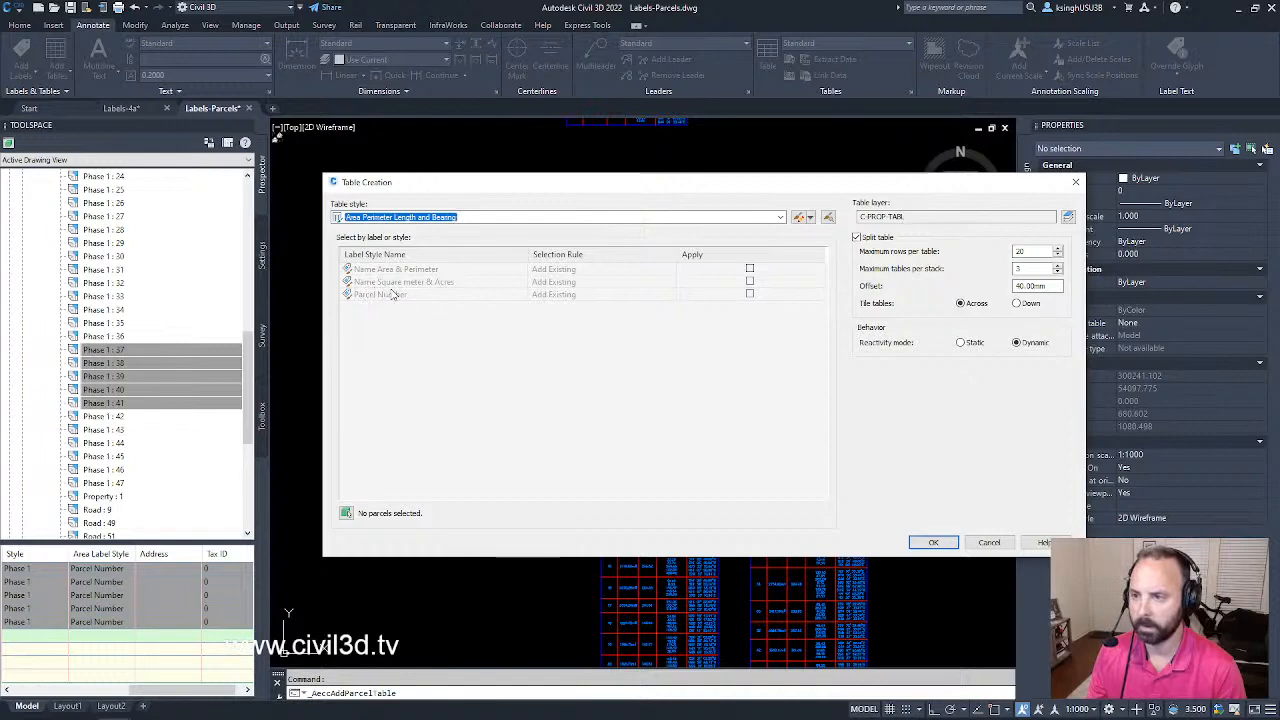
pyautogui.click(989, 543)
# Select parcel Phase 1 : 7 and examine its Name Square meter & Acres label up close
pyautogui.scroll(-6, 597, 345)
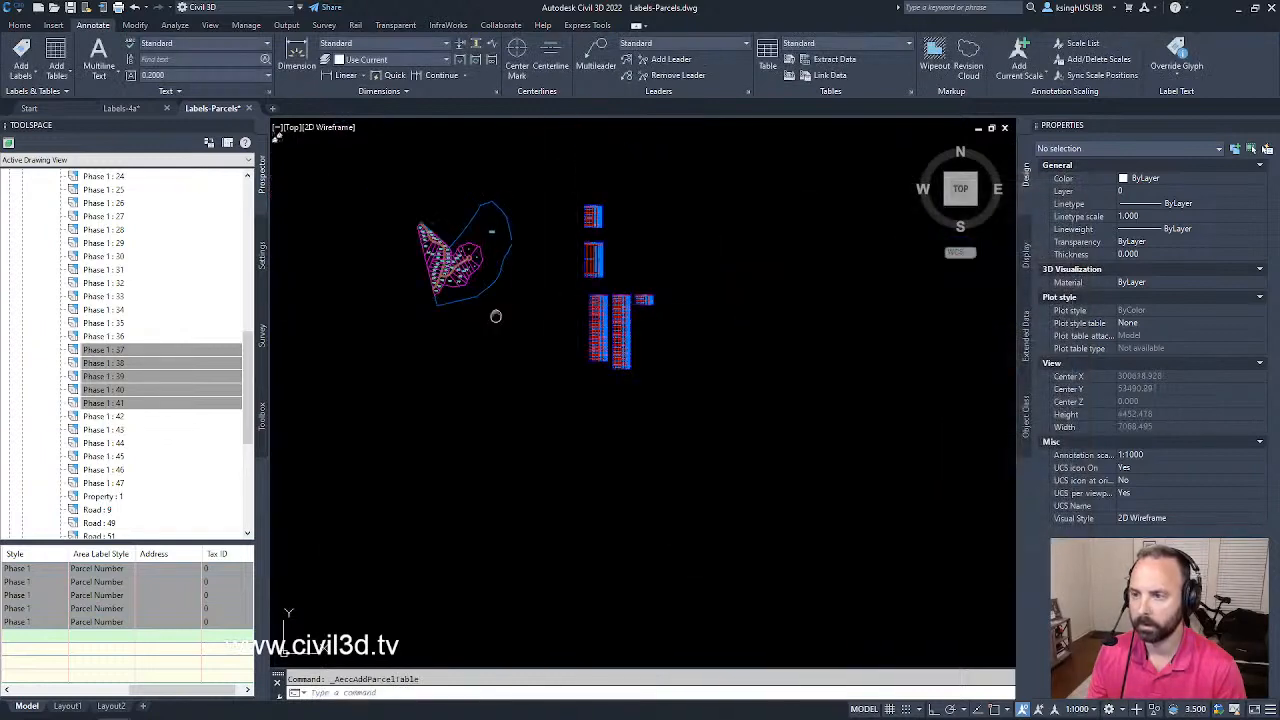
pyautogui.scroll(10, 597, 345)
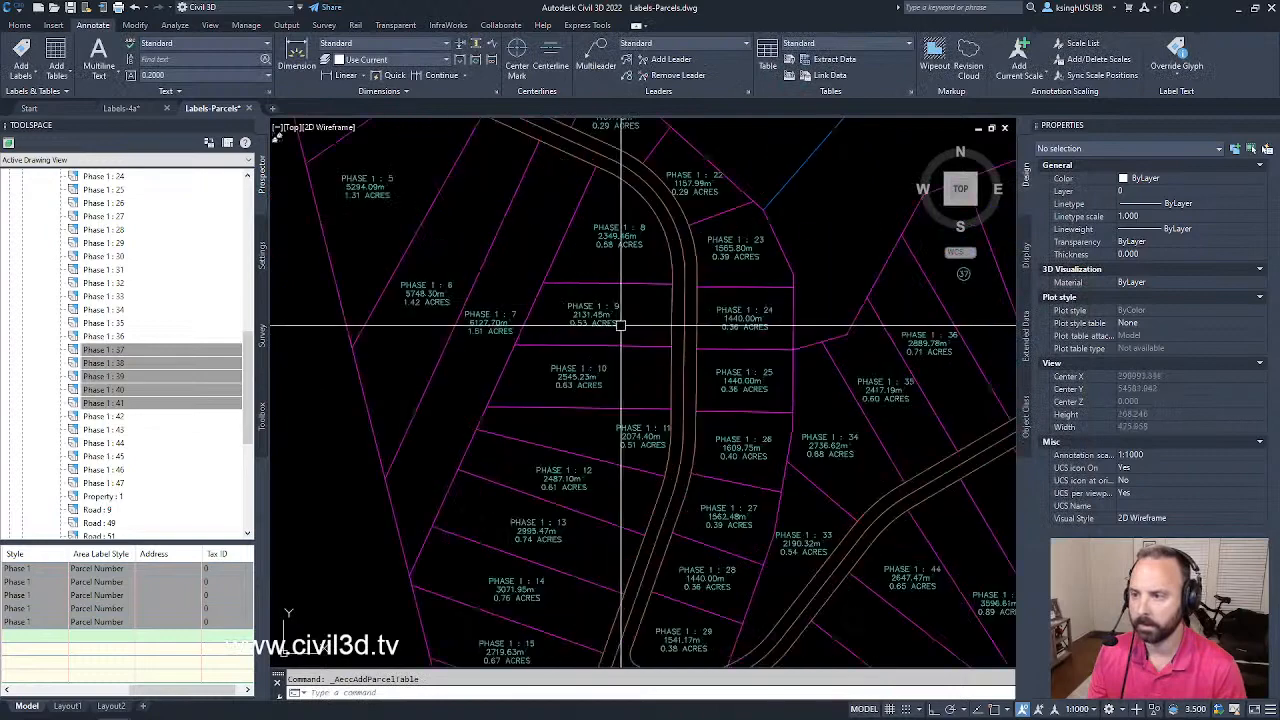
pyautogui.click(504, 322)
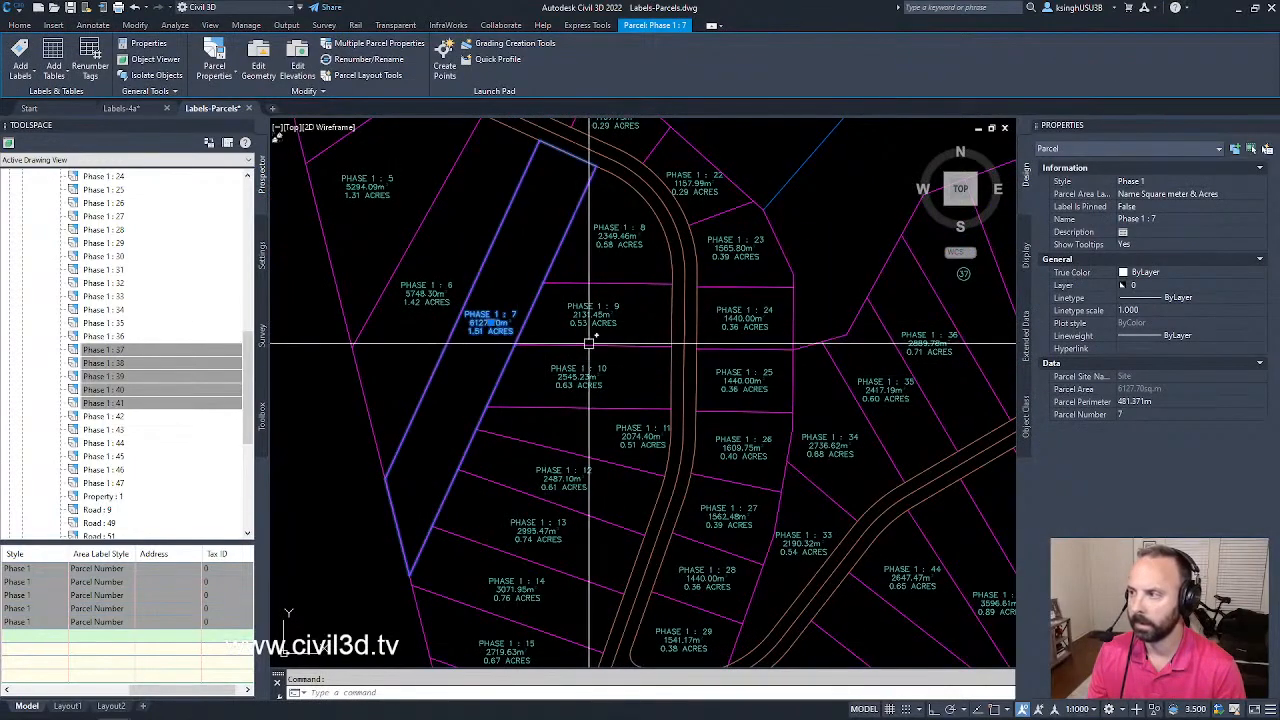
pyautogui.scroll(2, 478, 322)
pyautogui.scroll(2, 474, 322)
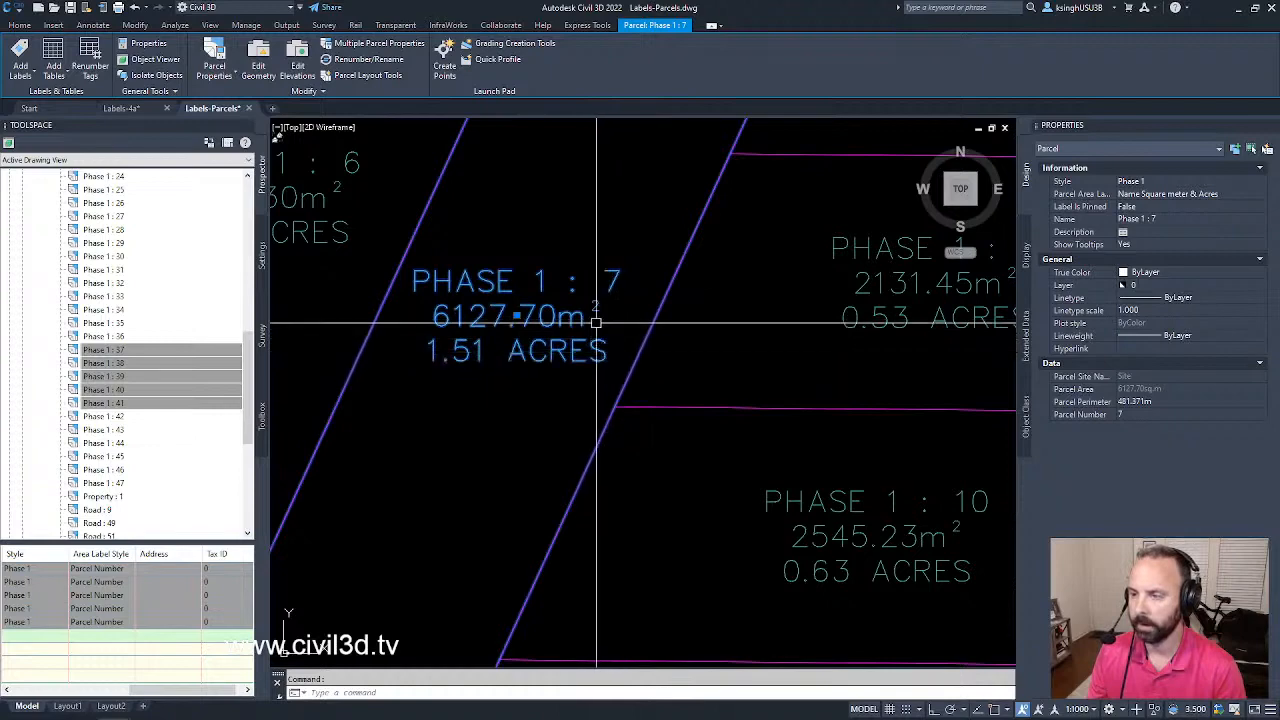
pyautogui.scroll(-8, 595, 320)
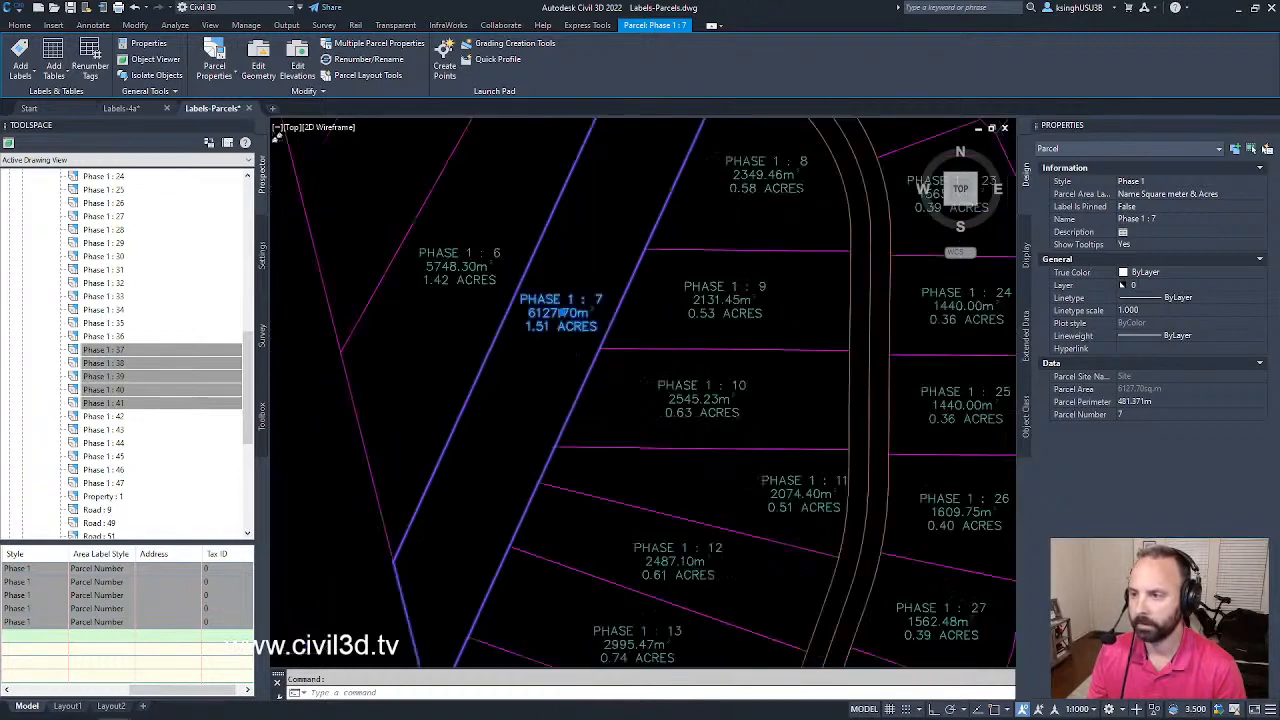
pyautogui.press('Escape')
# Select parcel Phase 1 : 7 again and compare it with the rows of the split third parcel area table
pyautogui.moveTo(591, 309)
pyautogui.mouseDown(button='middle')
pyautogui.moveTo(575, 300)
pyautogui.moveTo(561, 320)
pyautogui.mouseUp(button='middle')
pyautogui.scroll(5, 561, 320)
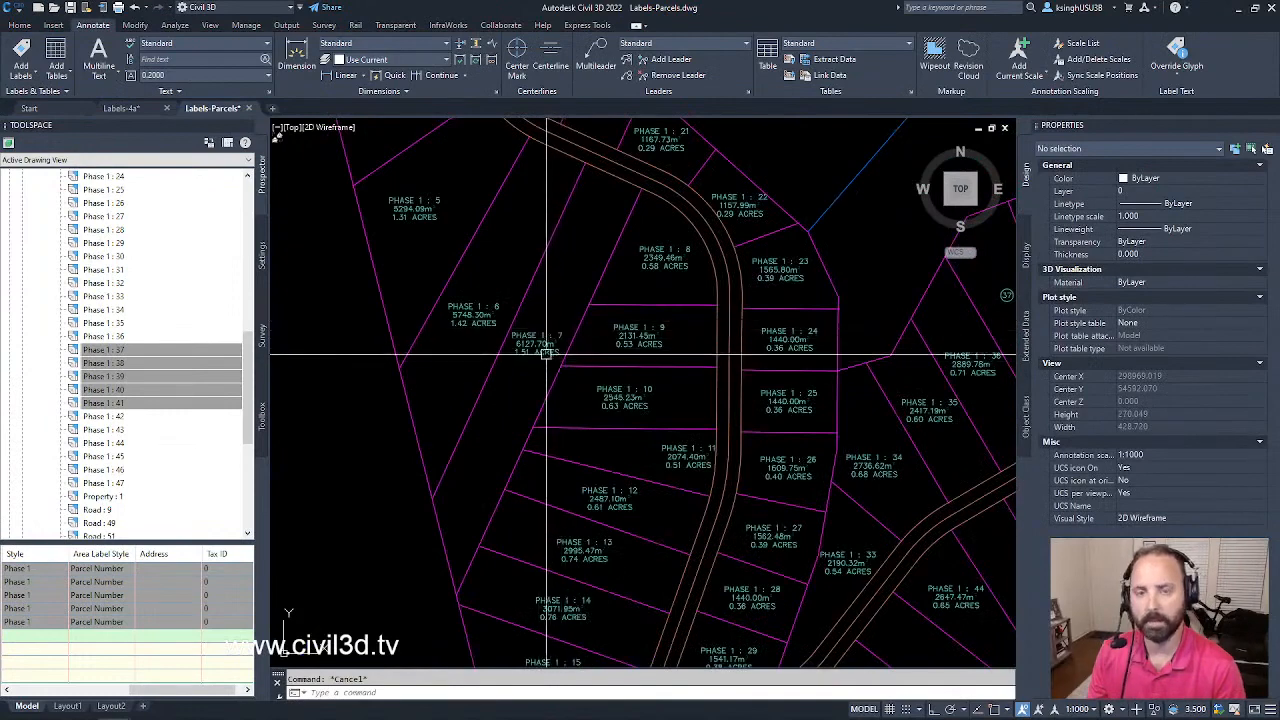
pyautogui.click(543, 353)
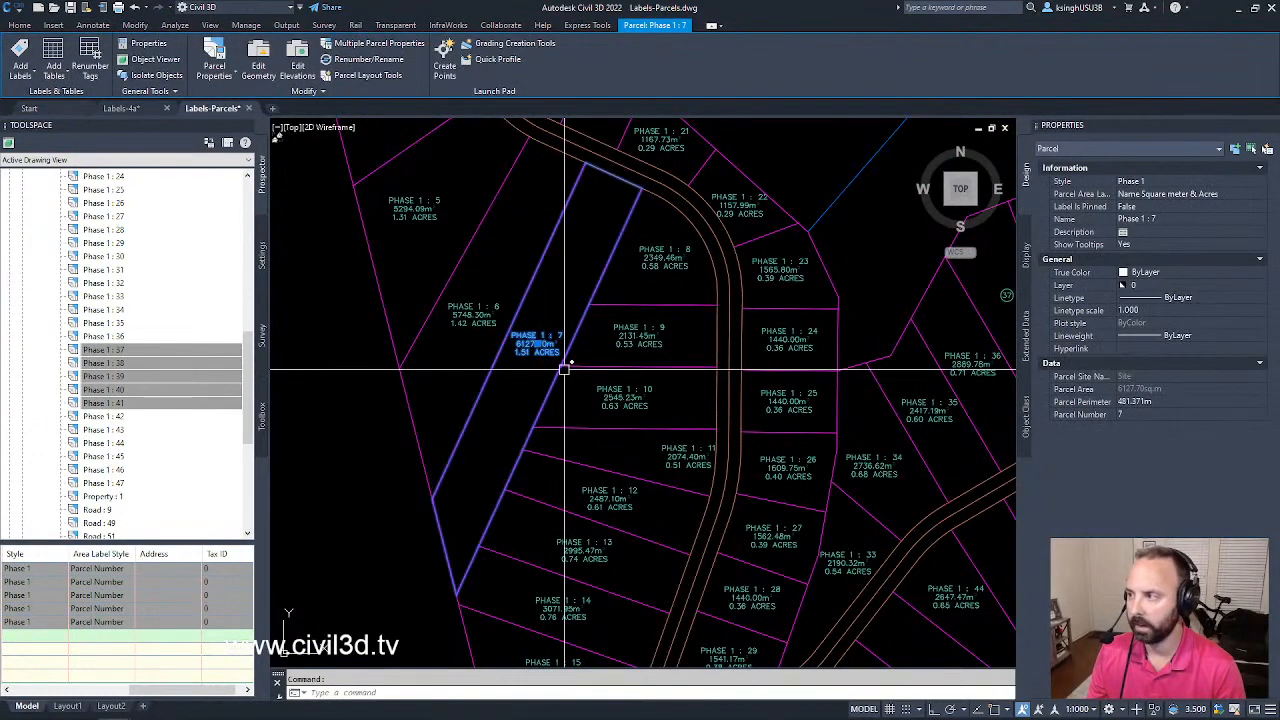
pyautogui.scroll(-10, 568, 360)
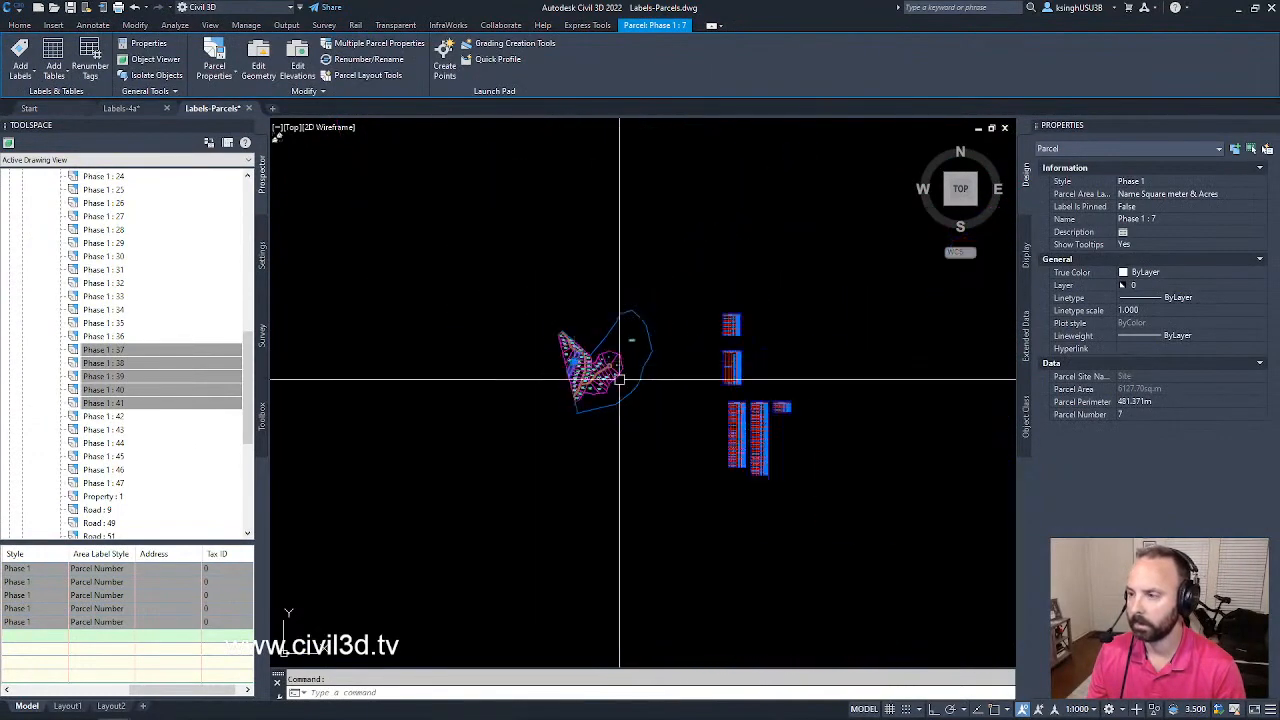
pyautogui.scroll(8, 637, 353)
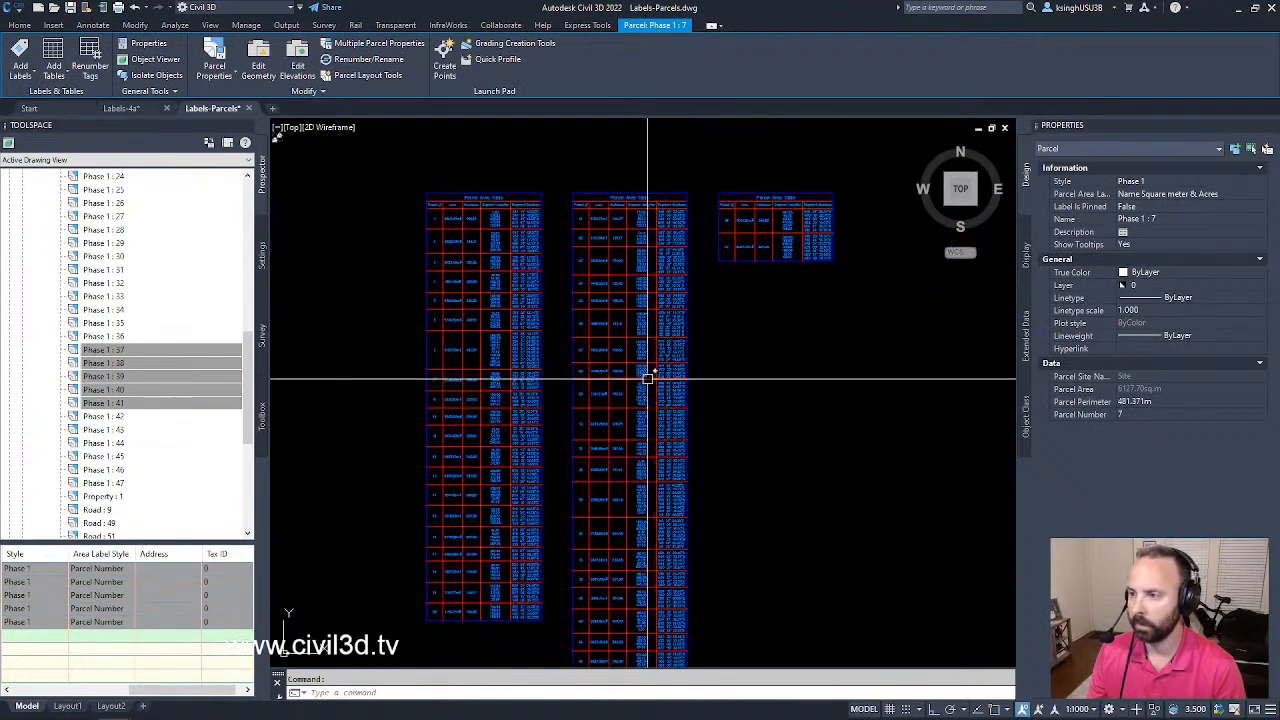
# Select a section of the third parcel area table, clear the selection, and view the parcels together with all three tables
pyautogui.press('Escape')
pyautogui.click(572, 305)
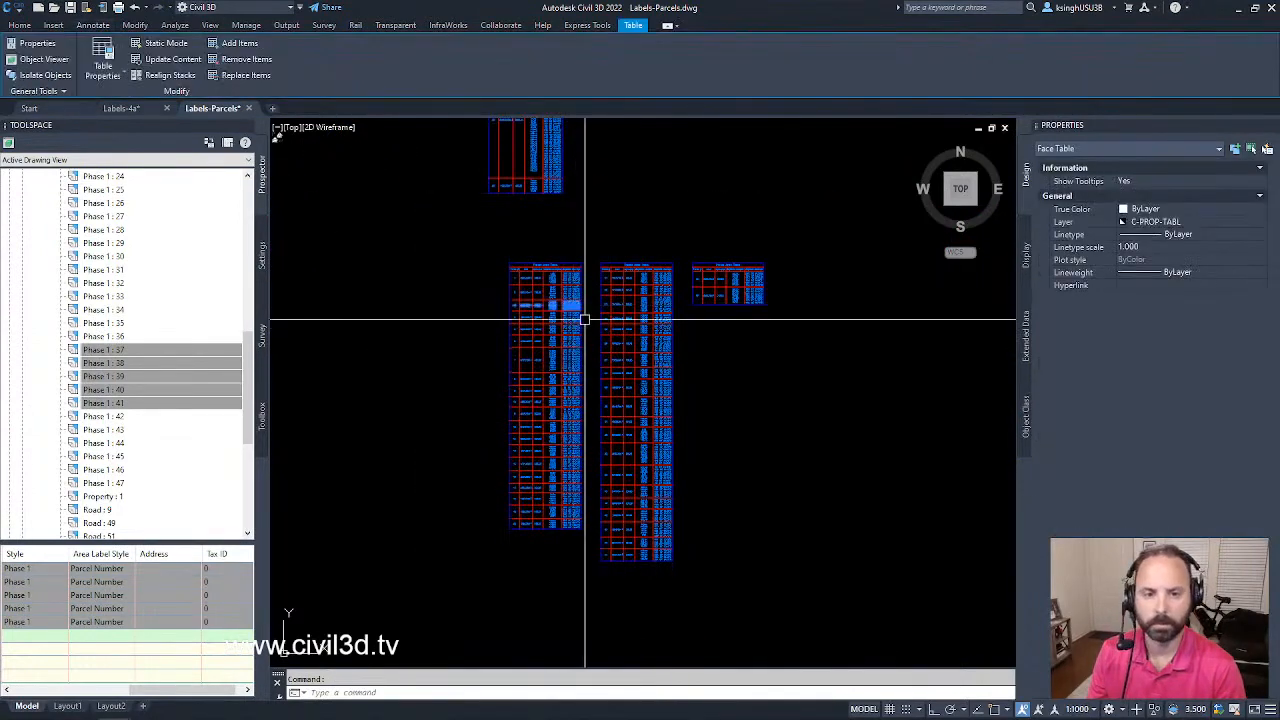
pyautogui.scroll(-2, 587, 323)
pyautogui.scroll(-3, 587, 330)
pyautogui.press('Escape')
pyautogui.scroll(4, 626, 366)
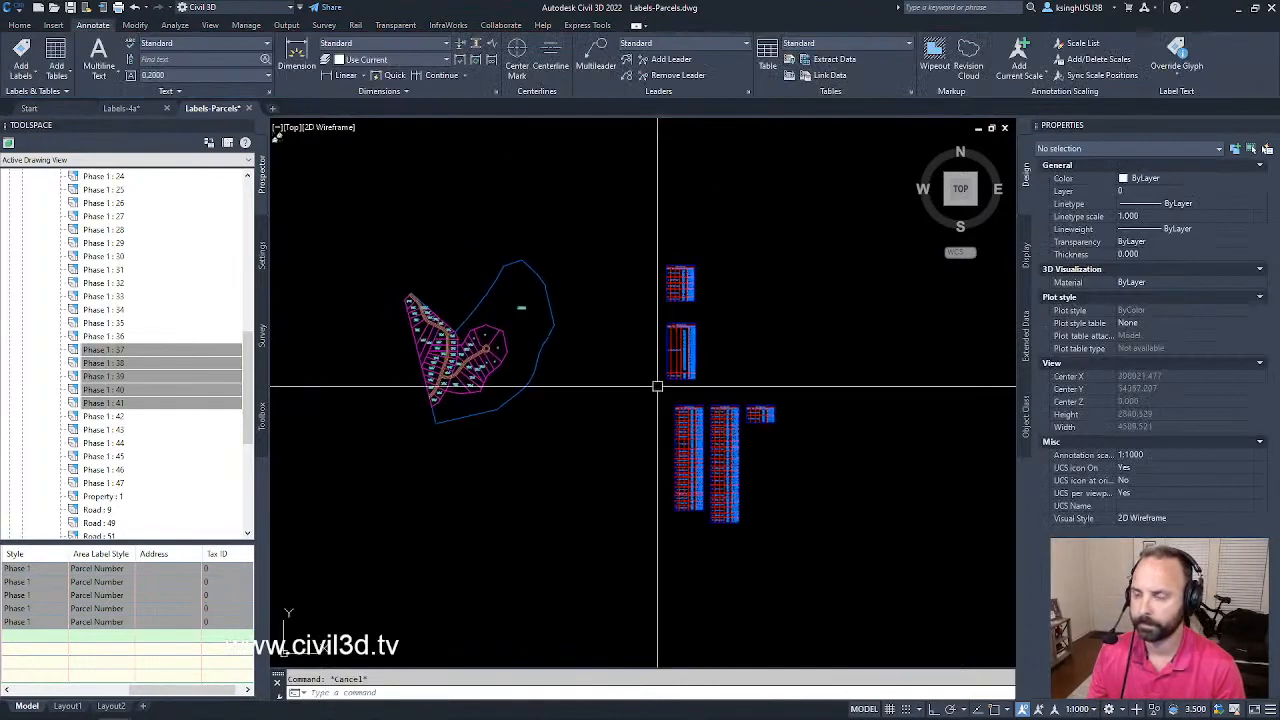
pyautogui.moveTo(639, 380); pyautogui.dragTo(690, 376, button='middle')
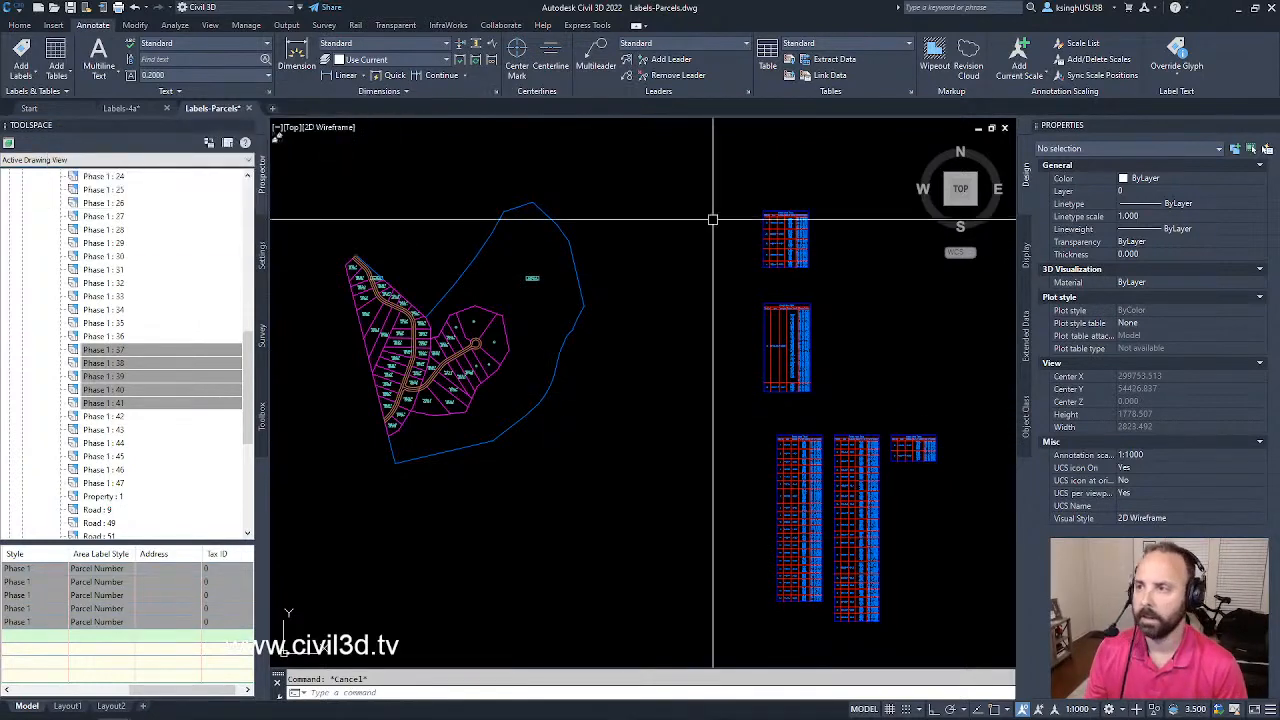
# Switch to the Labels-4a drawing and check the area beside the site for the parcel area tables
pyautogui.click(128, 109)
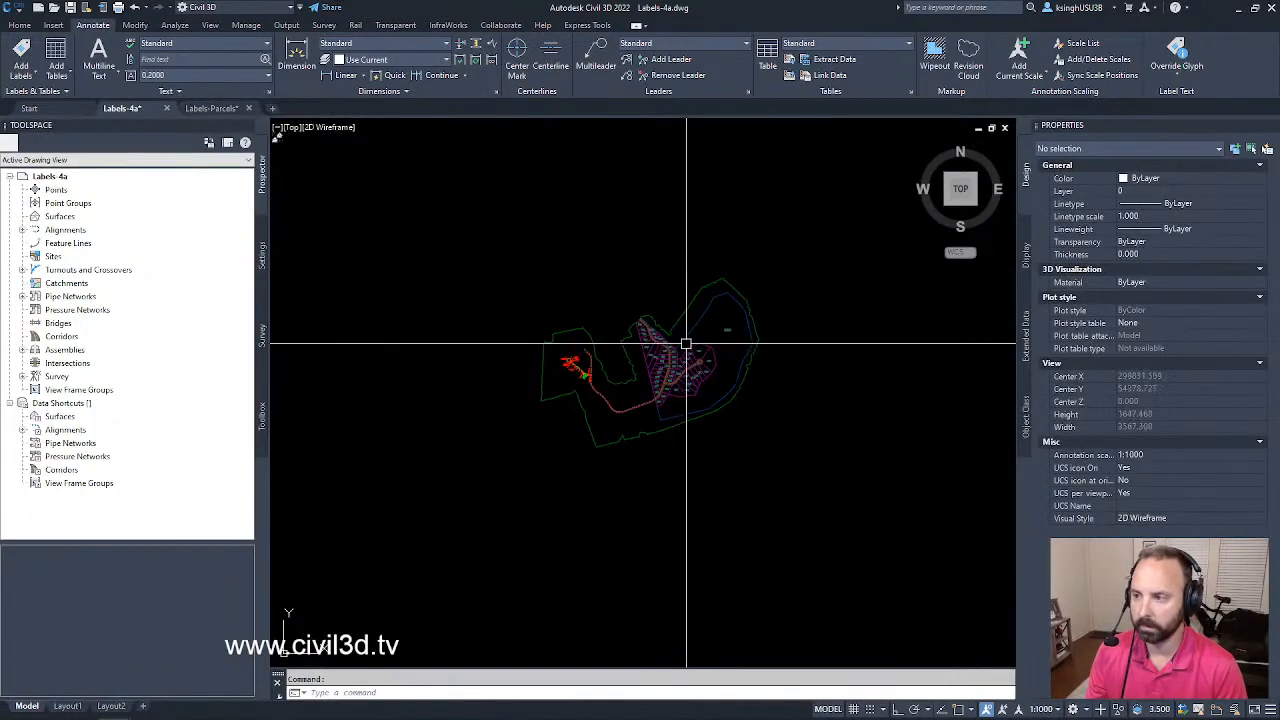
pyautogui.scroll(-2, 690, 343)
pyautogui.moveTo(732, 346)
pyautogui.mouseDown(button='middle')
pyautogui.moveTo(597, 414)
pyautogui.moveTo(633, 417)
pyautogui.mouseUp(button='middle')
pyautogui.scroll(2, 604, 416)
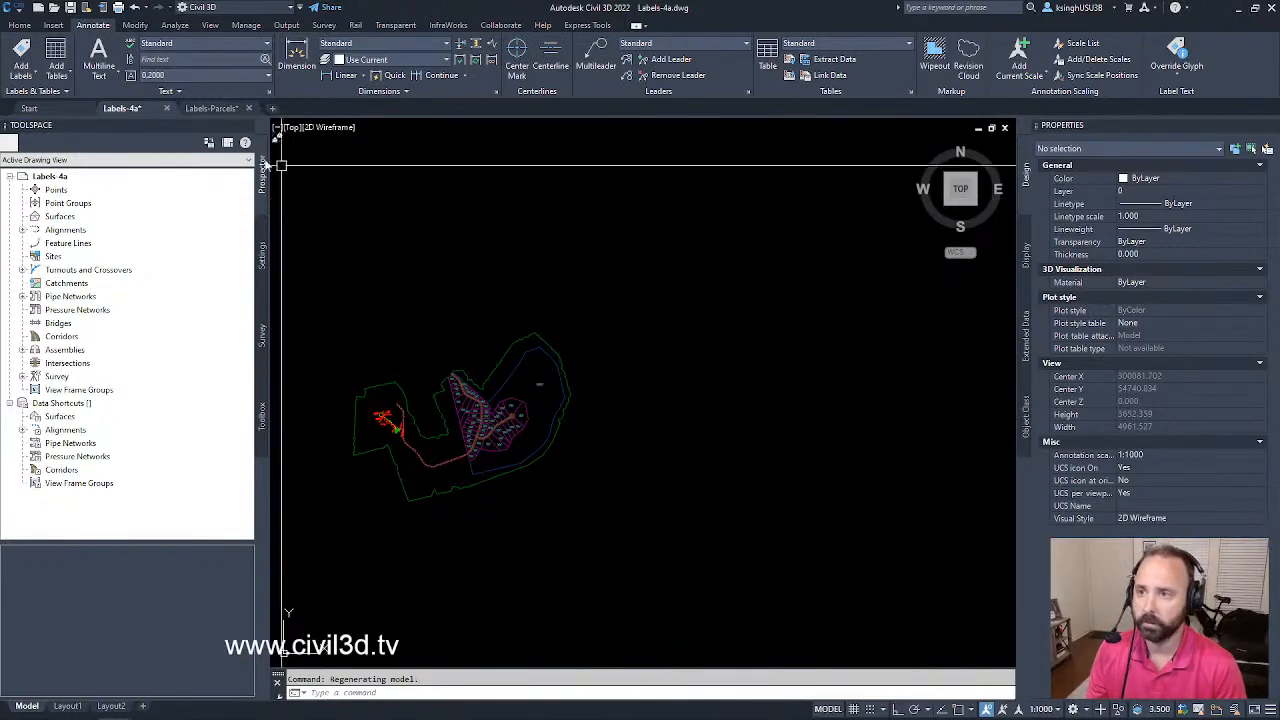
# Save the Labels-Parcels drawing and update its external reference in Labels-4a
pyautogui.click(205, 108)
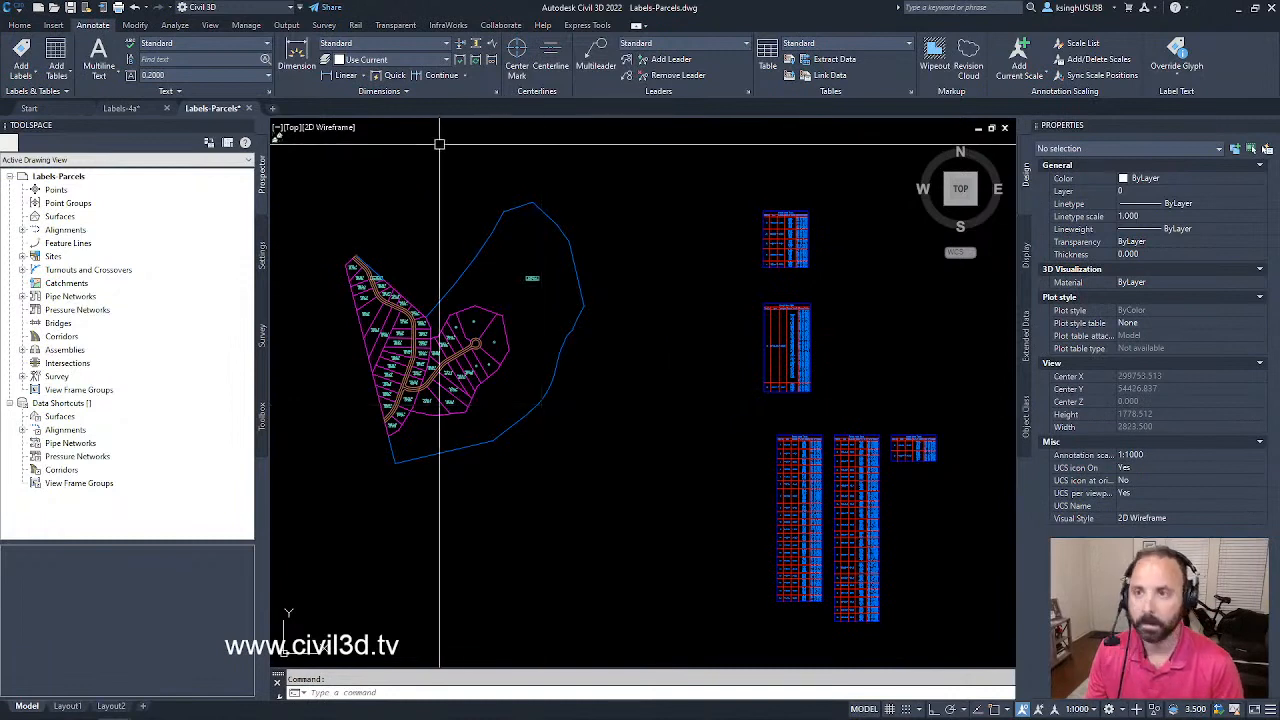
pyautogui.click(70, 8)
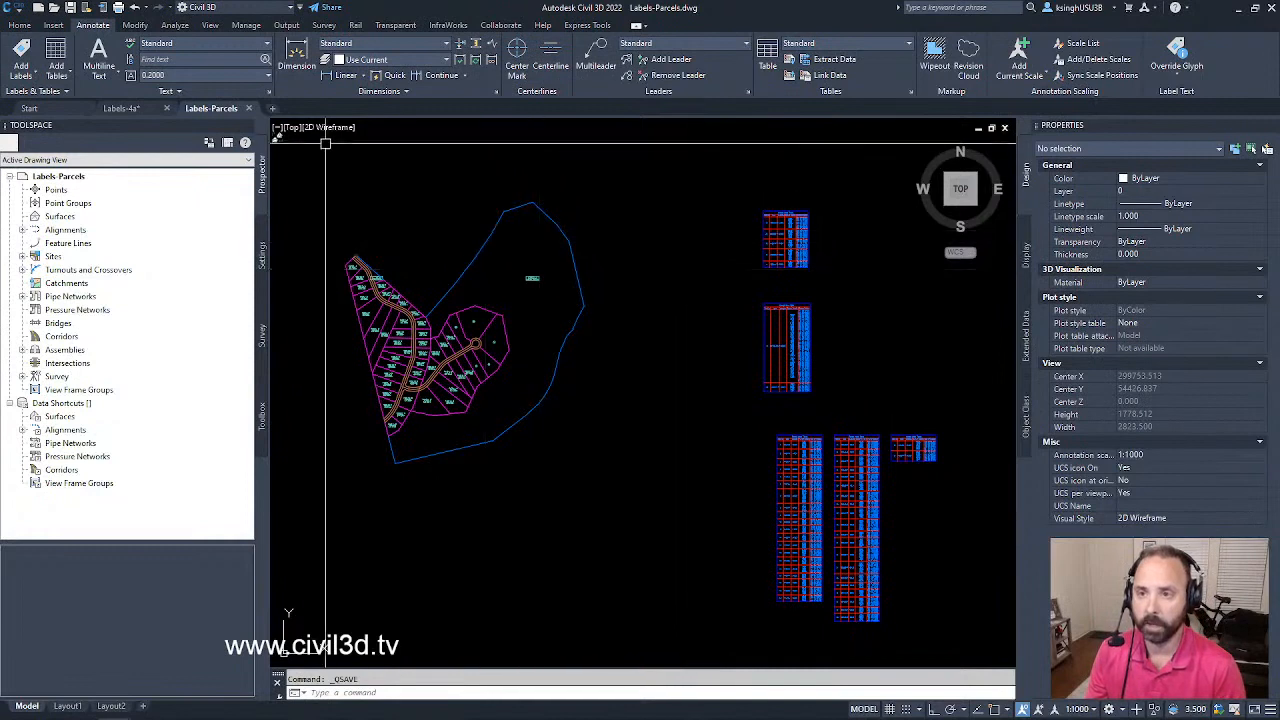
pyautogui.click(131, 110)
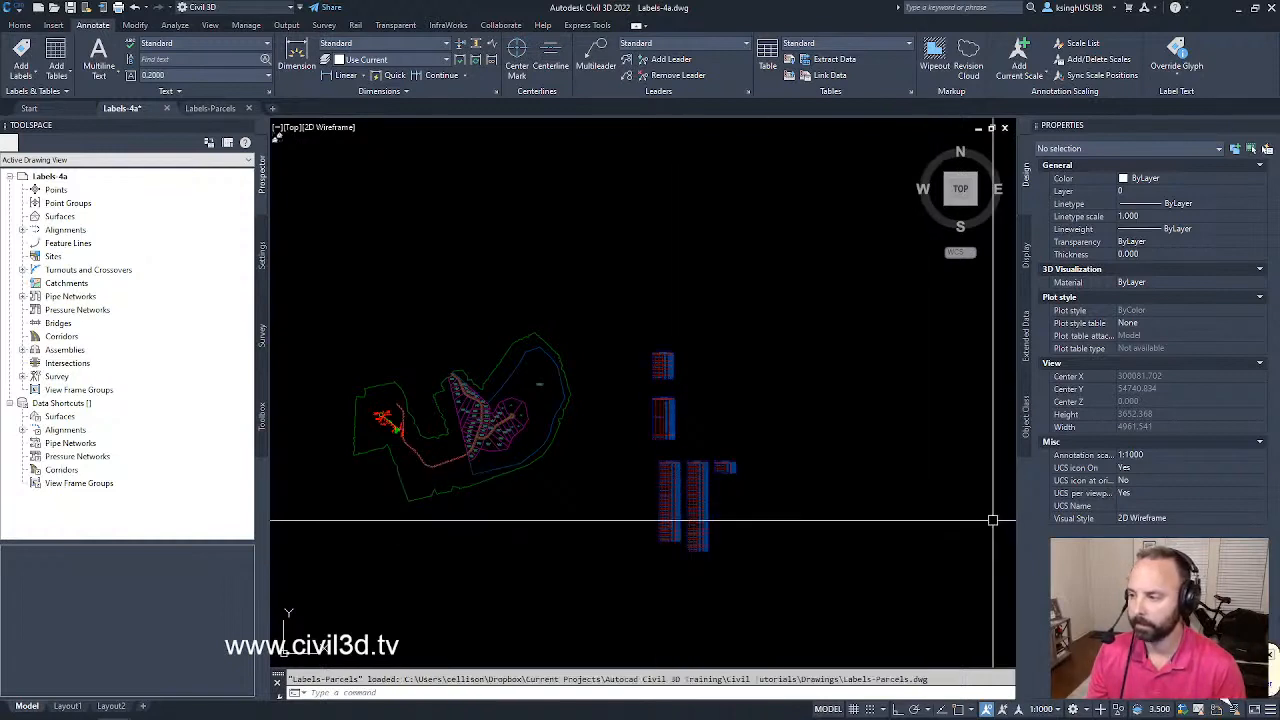
# Select the Labels-Parcels external reference in Labels-4a and examine its area tables and the cul-de-sac parcels' number labels
pyautogui.click(700, 468)
pyautogui.scroll(3, 700, 452)
pyautogui.scroll(-2, 663, 449)
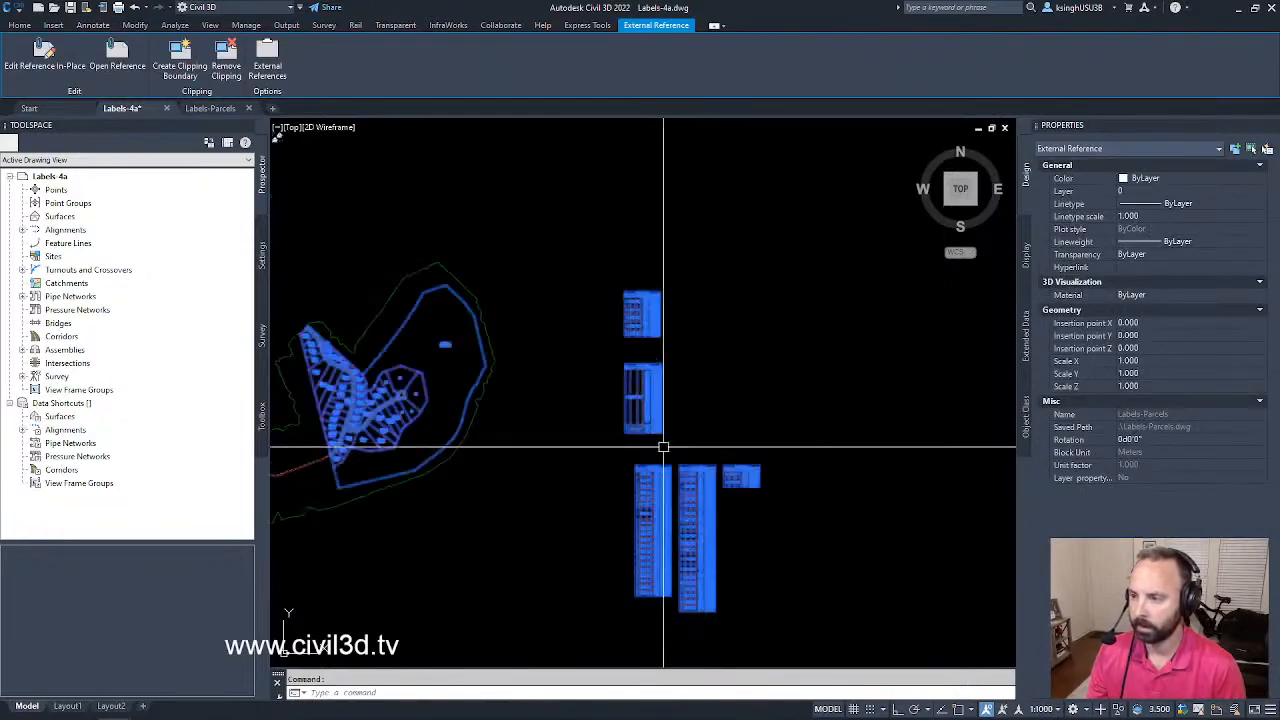
pyautogui.scroll(4, 491, 360)
pyautogui.scroll(-1, 491, 360)
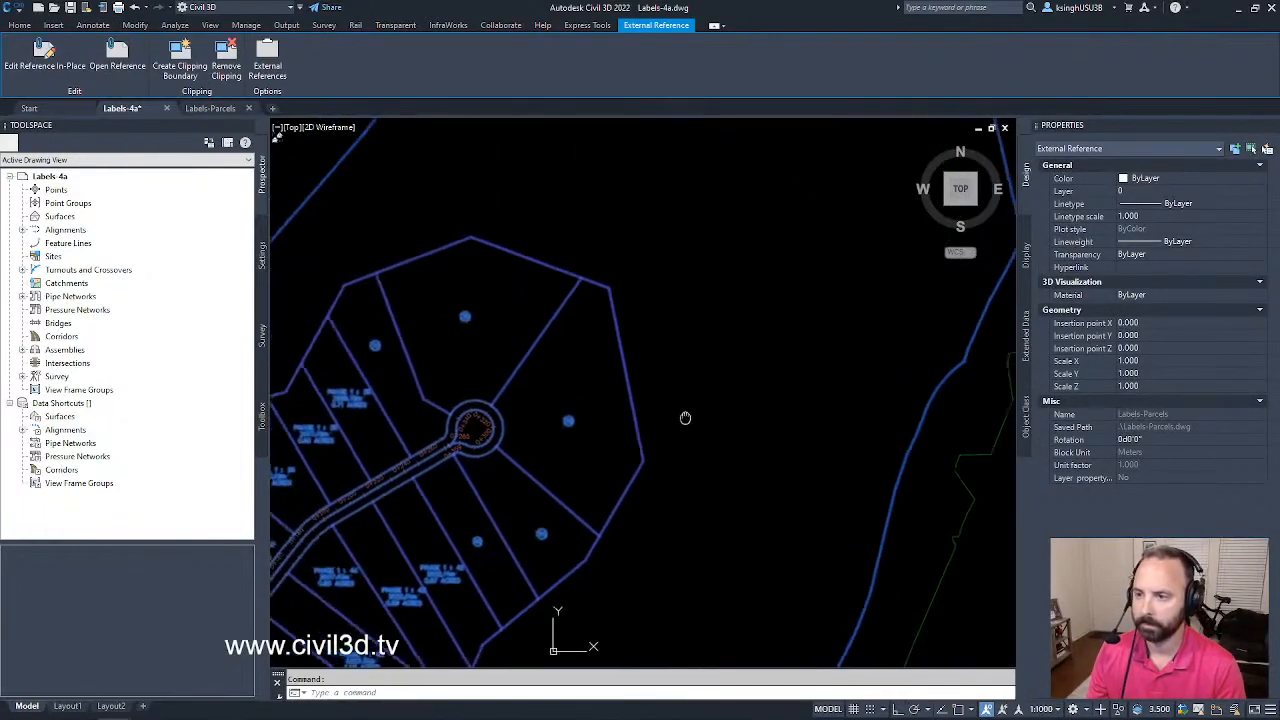
pyautogui.press('Escape')
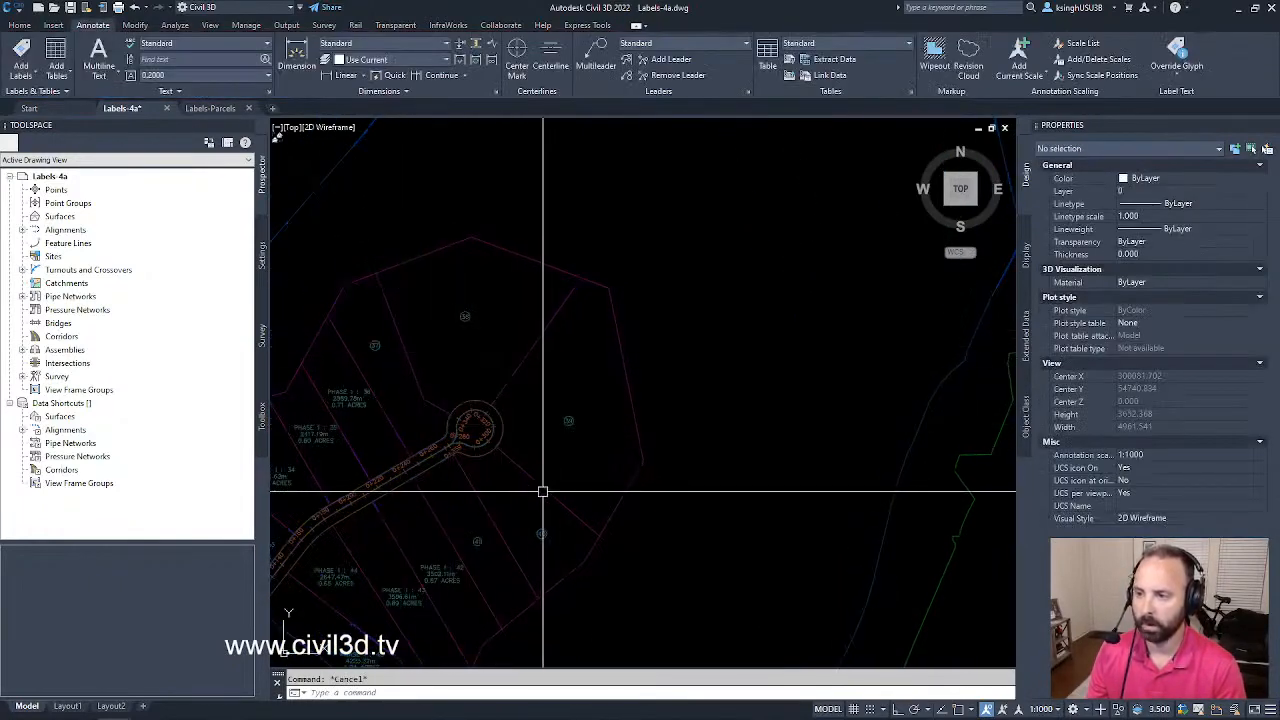
pyautogui.scroll(-5, 563, 449)
pyautogui.scroll(-4, 563, 449)
pyautogui.moveTo(618, 491); pyautogui.dragTo(612, 432, button='middle')
pyautogui.scroll(4, 629, 411)
pyautogui.scroll(-2, 630, 411)
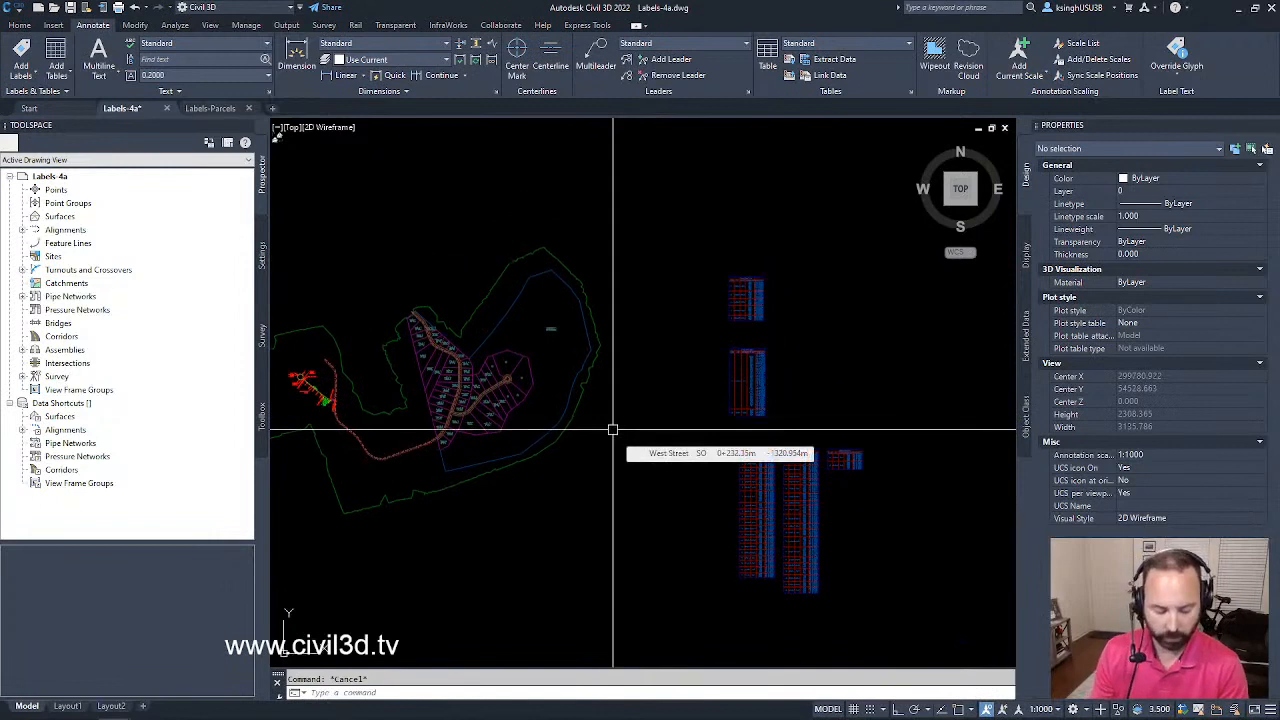
# Reload the Labels-Parcels drawing from the XREF manager and close the manager
pyautogui.write('x')
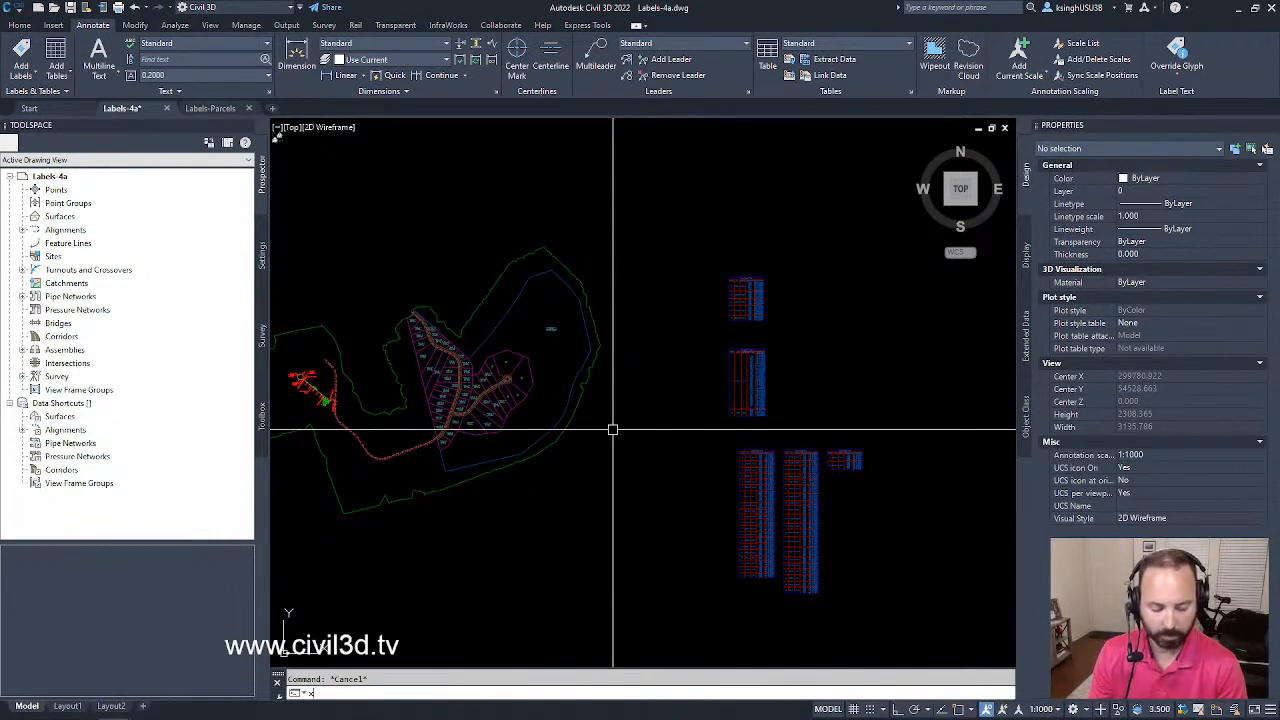
pyautogui.write('r')
pyautogui.press('Return')
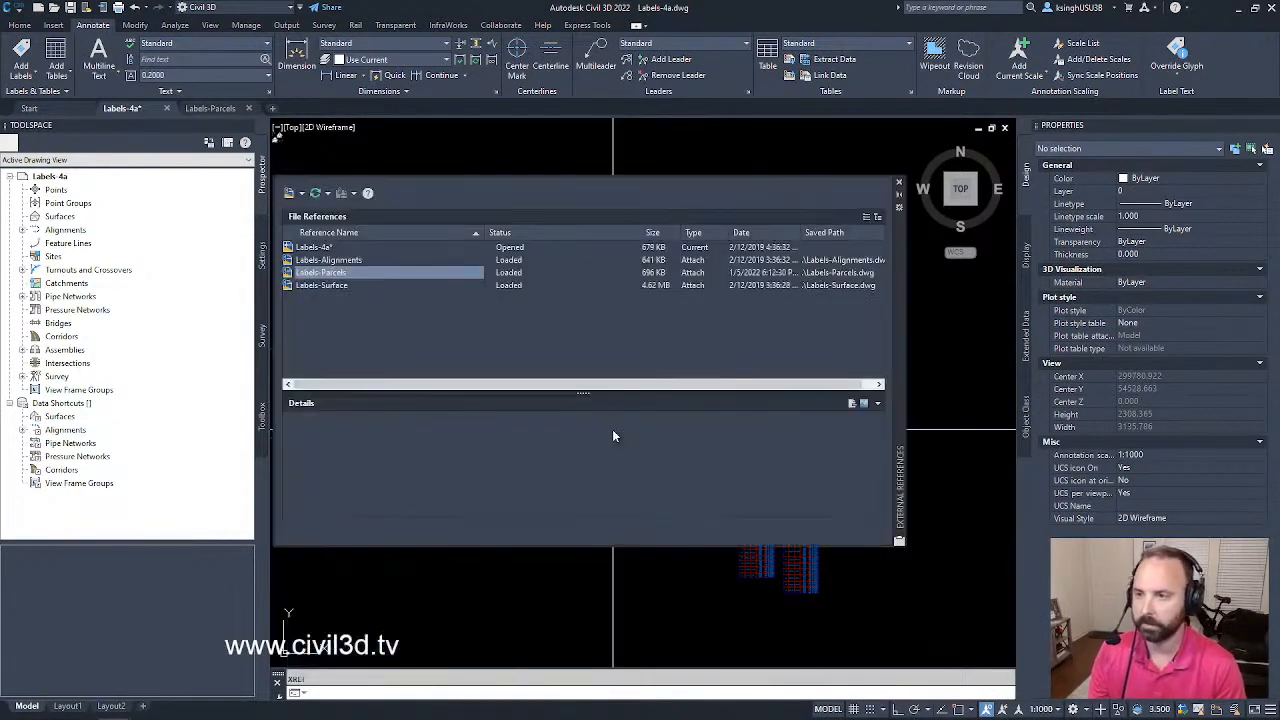
pyautogui.rightClick(358, 277)
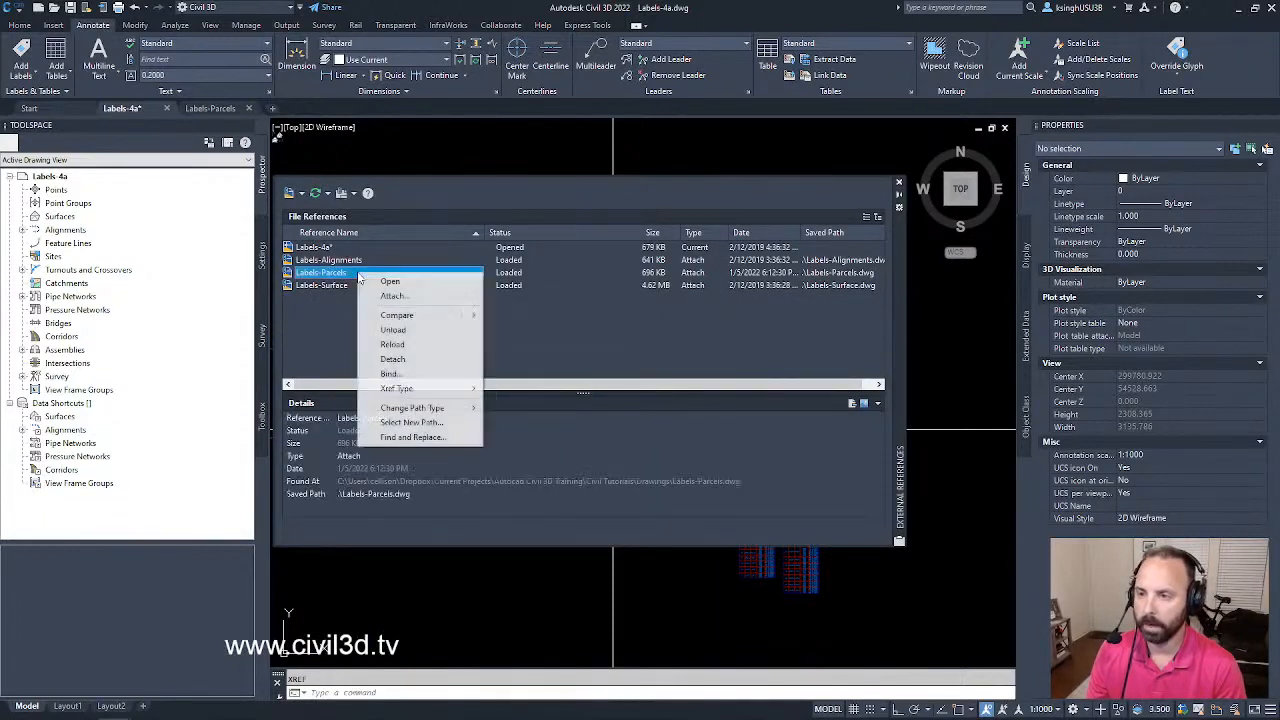
pyautogui.click(397, 345)
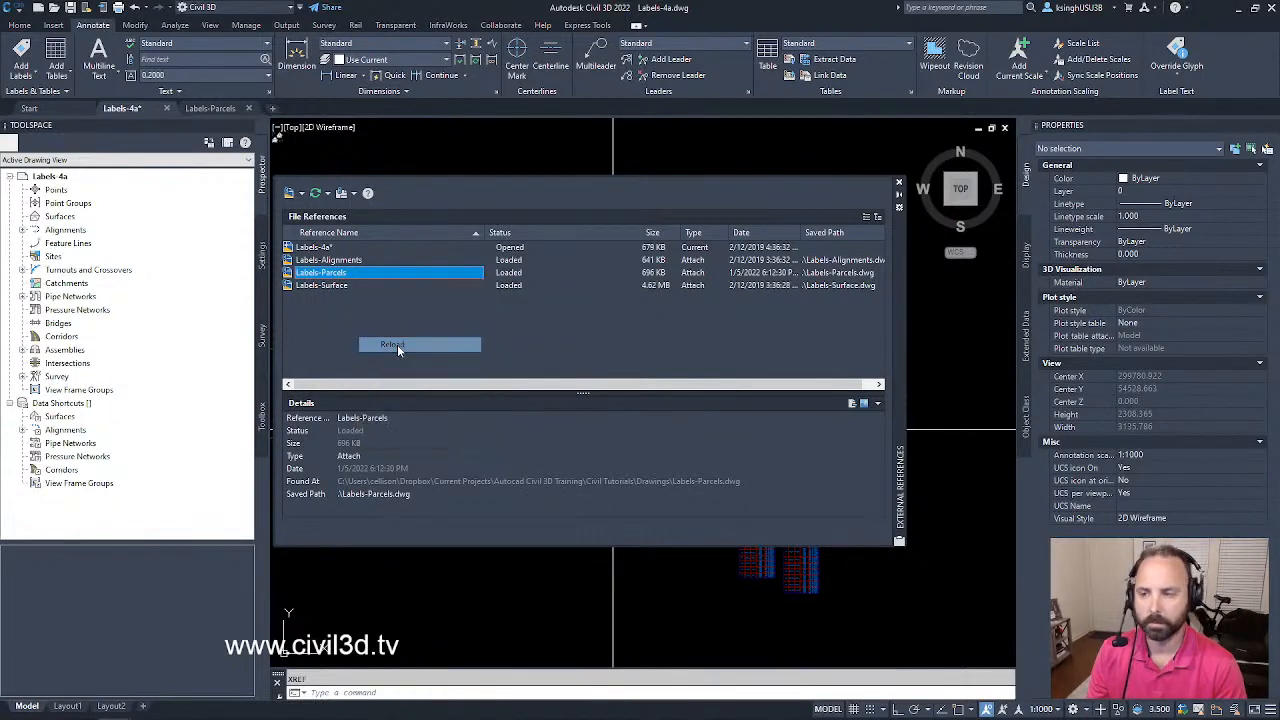
pyautogui.click(898, 184)
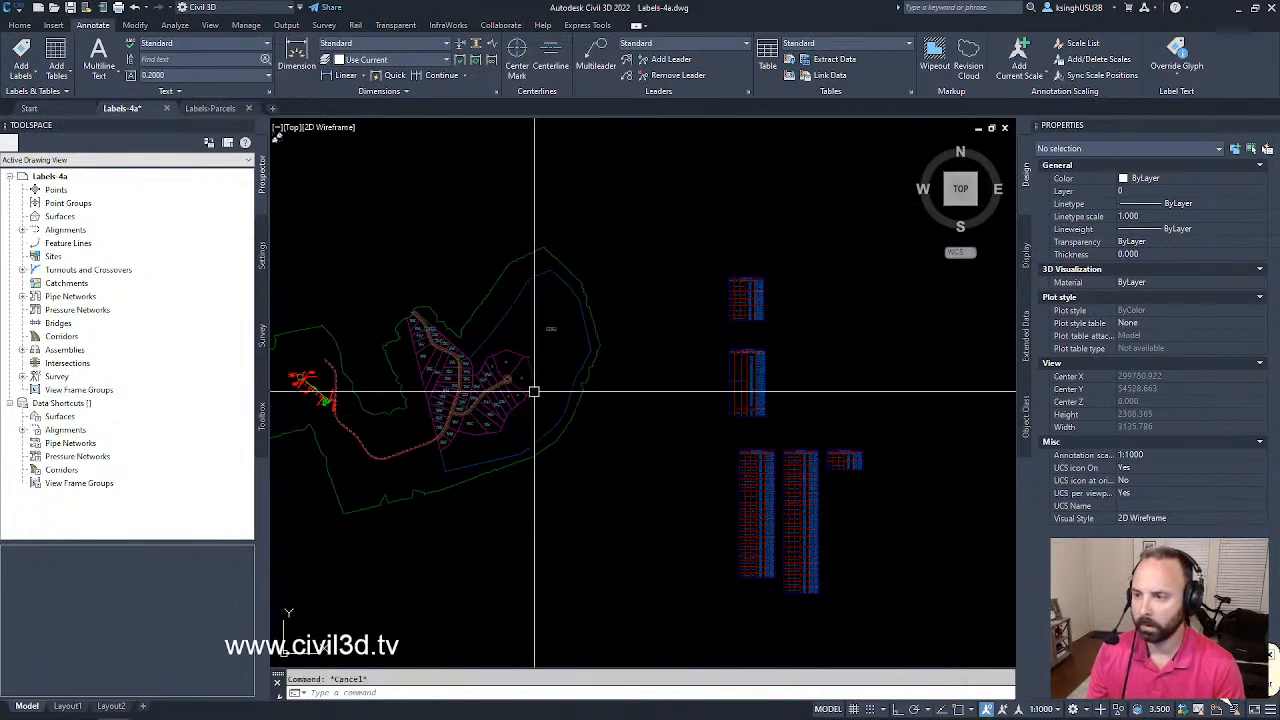
# Reload the Labels-Parcels reference directly from its selected geometry in the drawing
pyautogui.click(556, 435)
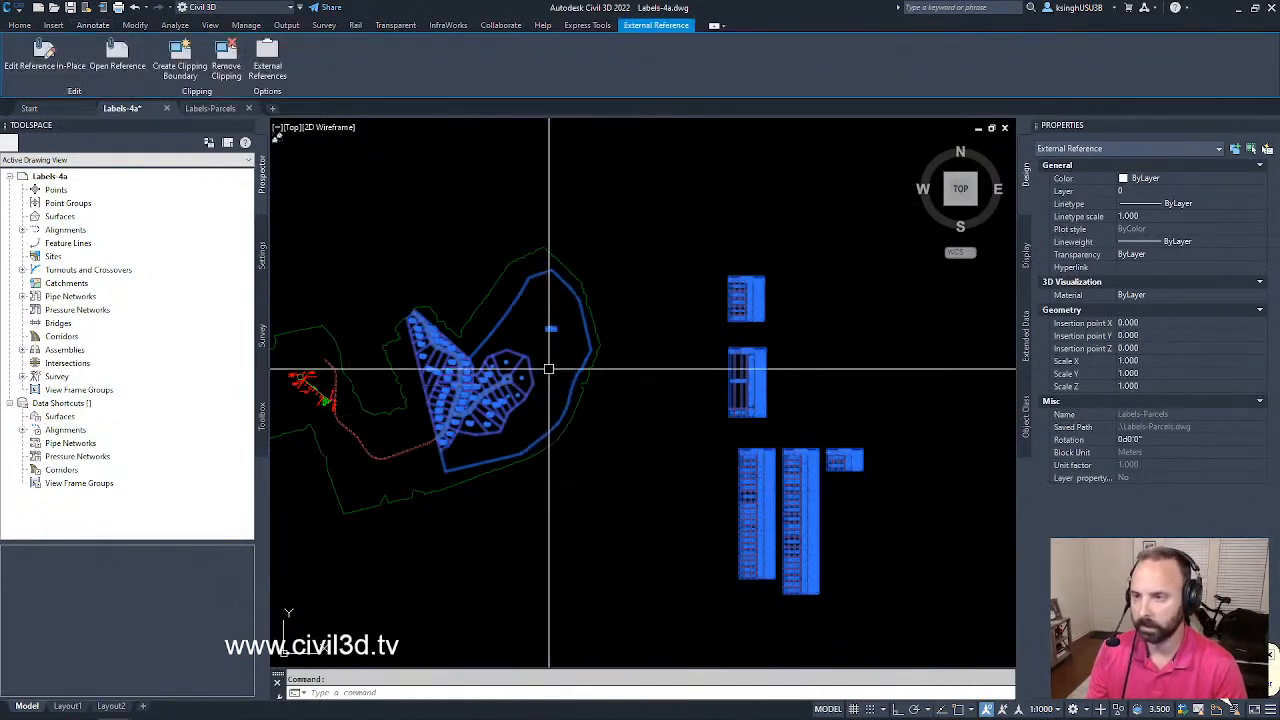
pyautogui.rightClick(548, 369)
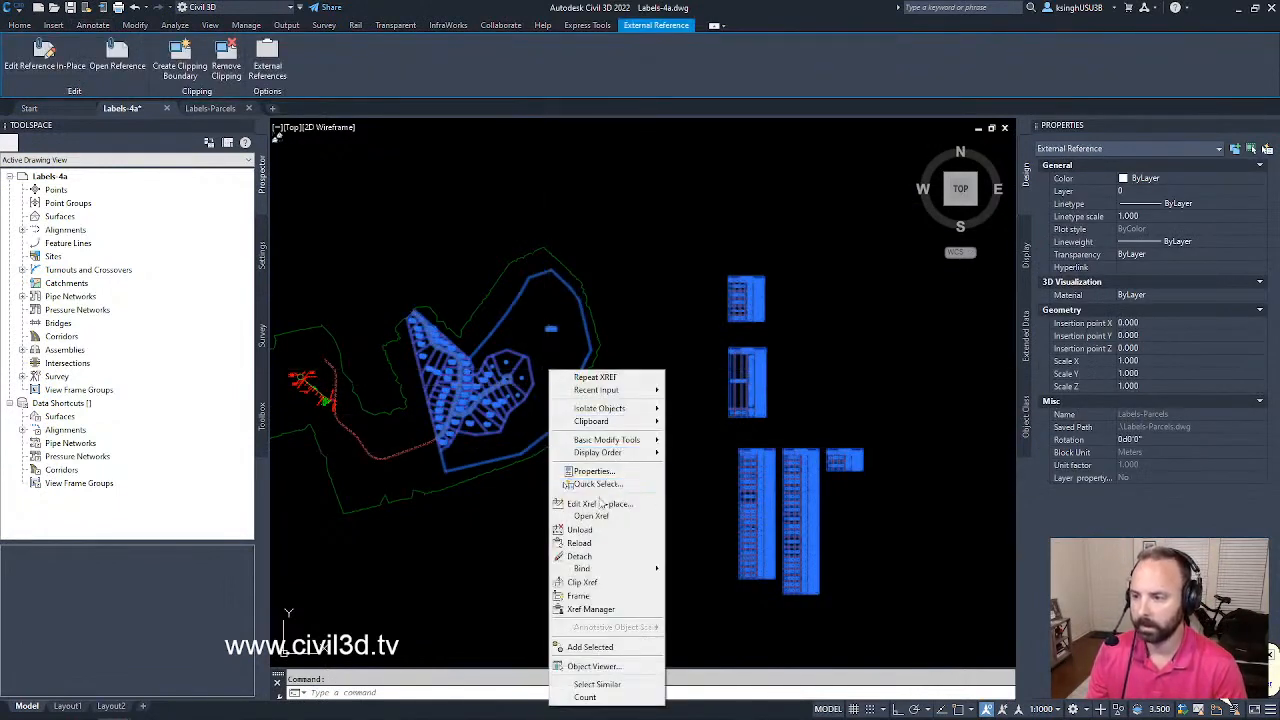
pyautogui.click(593, 548)
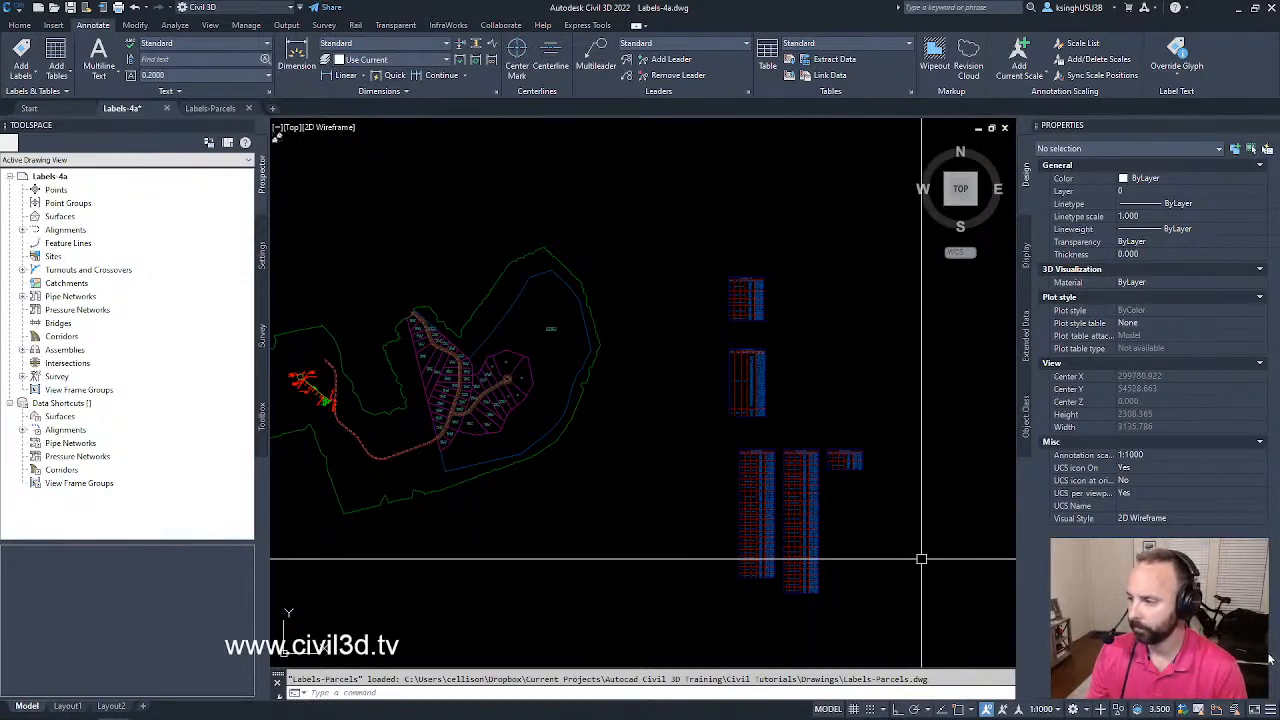
pyautogui.press('Escape')
pyautogui.moveTo(657, 380)
pyautogui.mouseDown(button='middle')
pyautogui.moveTo(672, 422)
pyautogui.moveTo(680, 350)
pyautogui.mouseUp(button='middle')
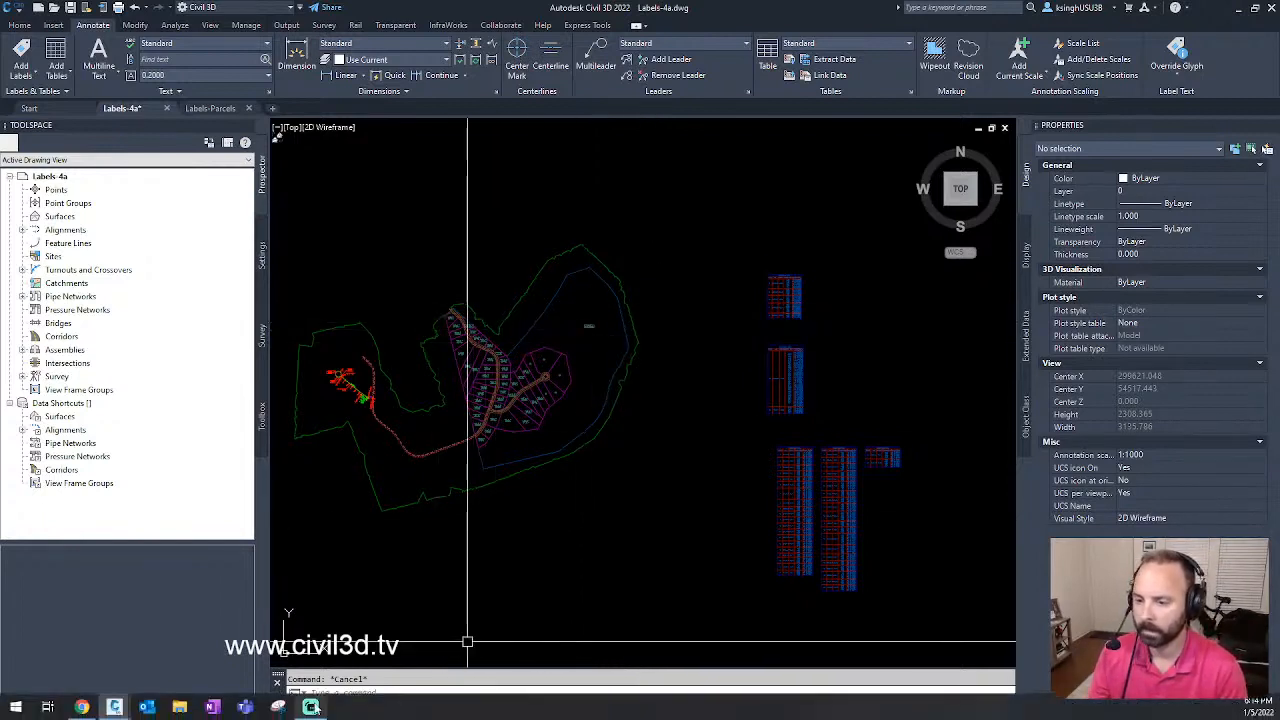
# Switch to Chrome and browse the Free Tutorials page of the civil3d.tv website
pyautogui.click(83, 707)
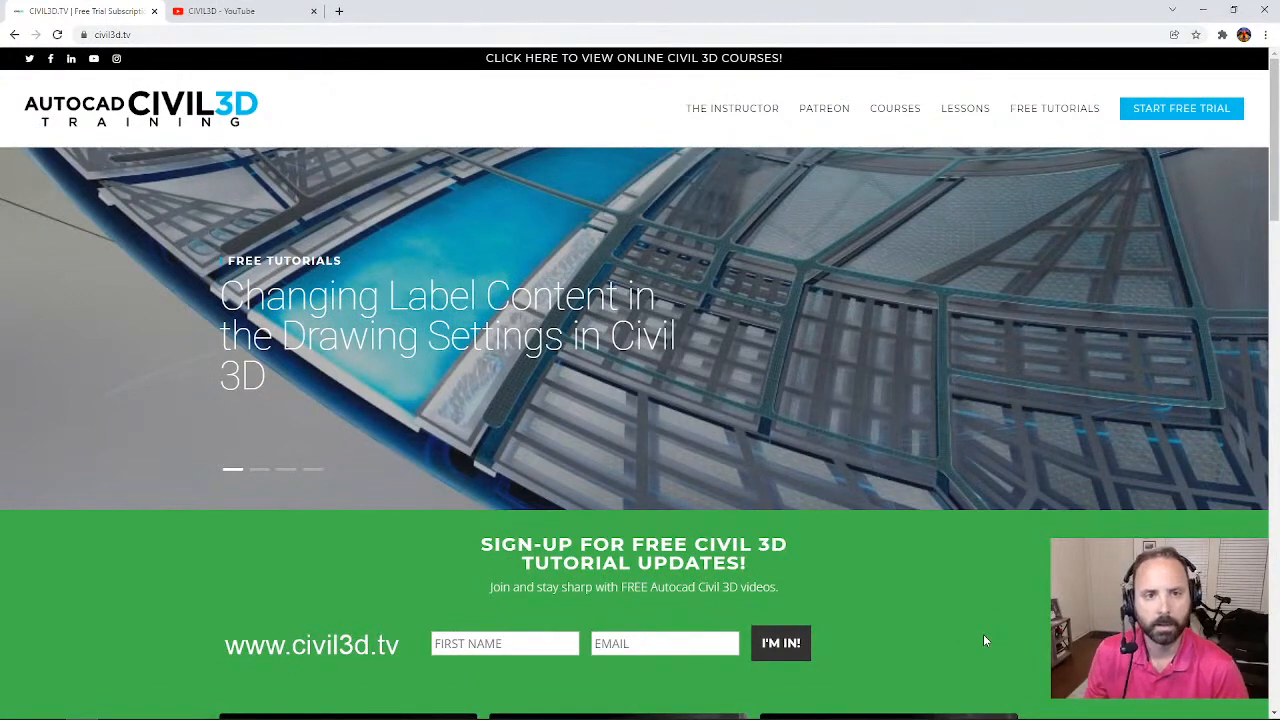
pyautogui.click(1071, 112)
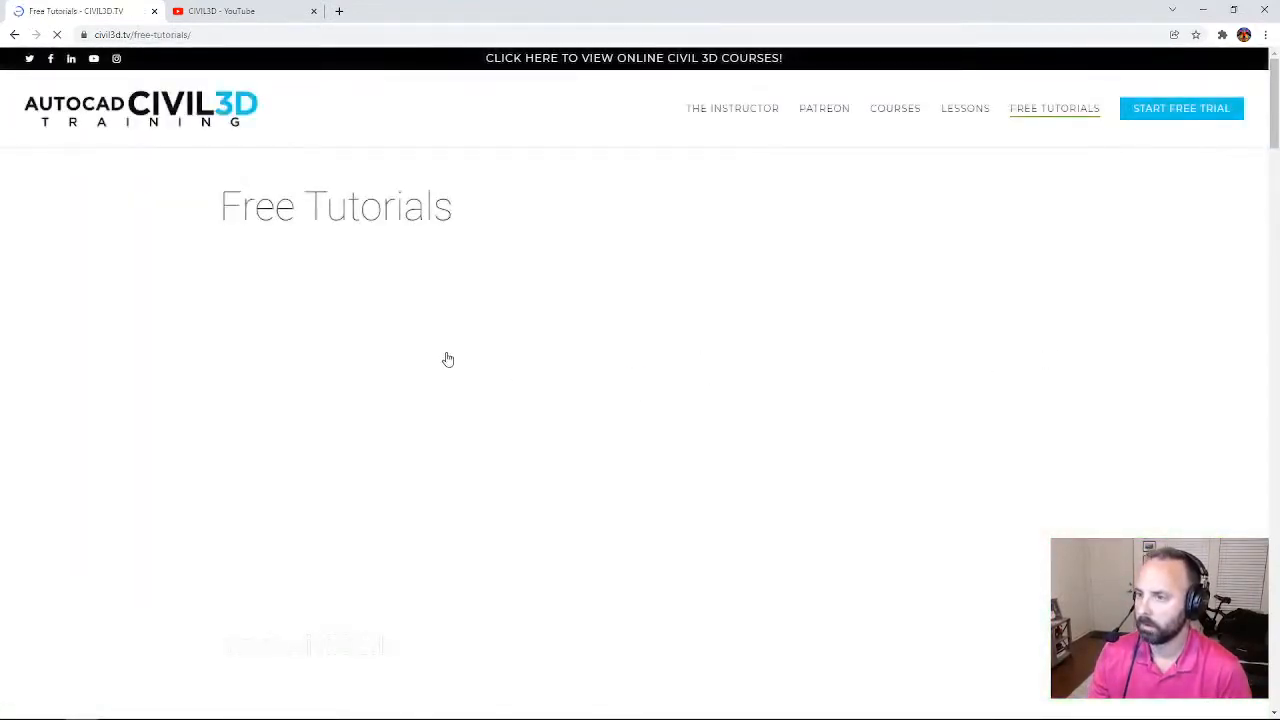
pyautogui.scroll(-3, 840, 350)
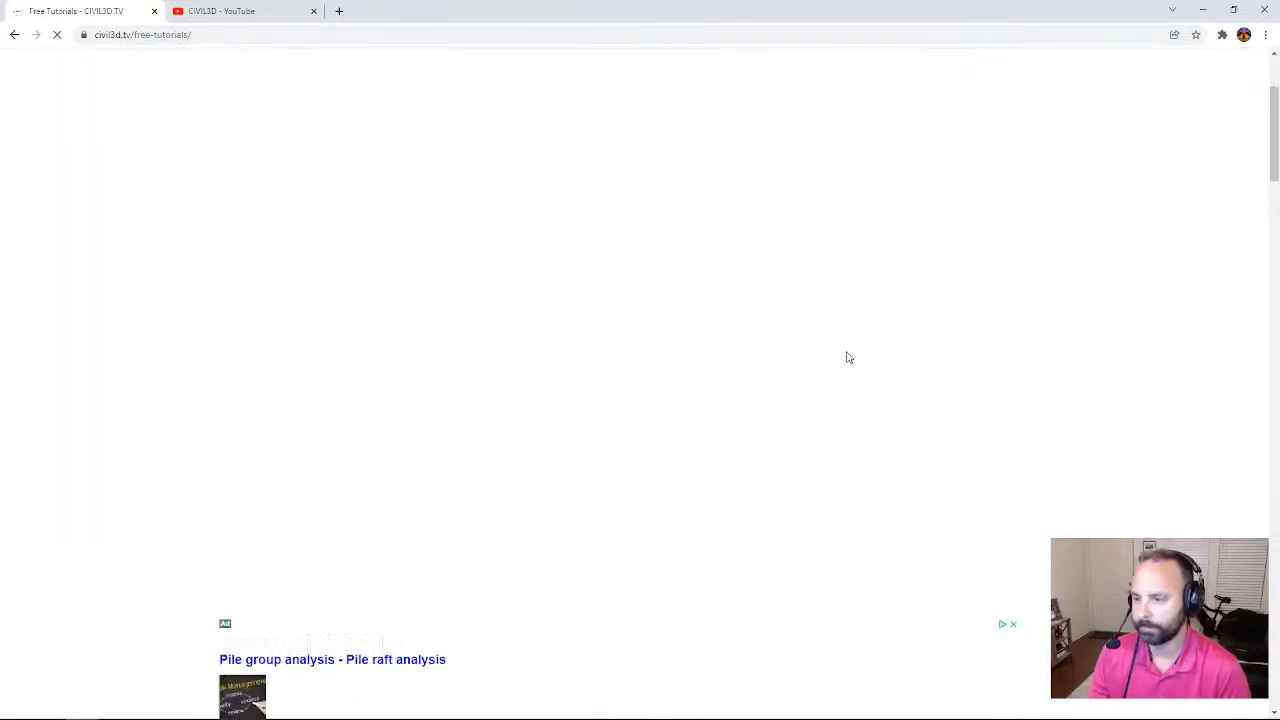
# Look through the Free Tutorials listing down to its page numbers and back up to the site header
pyautogui.scroll(3, 840, 362)
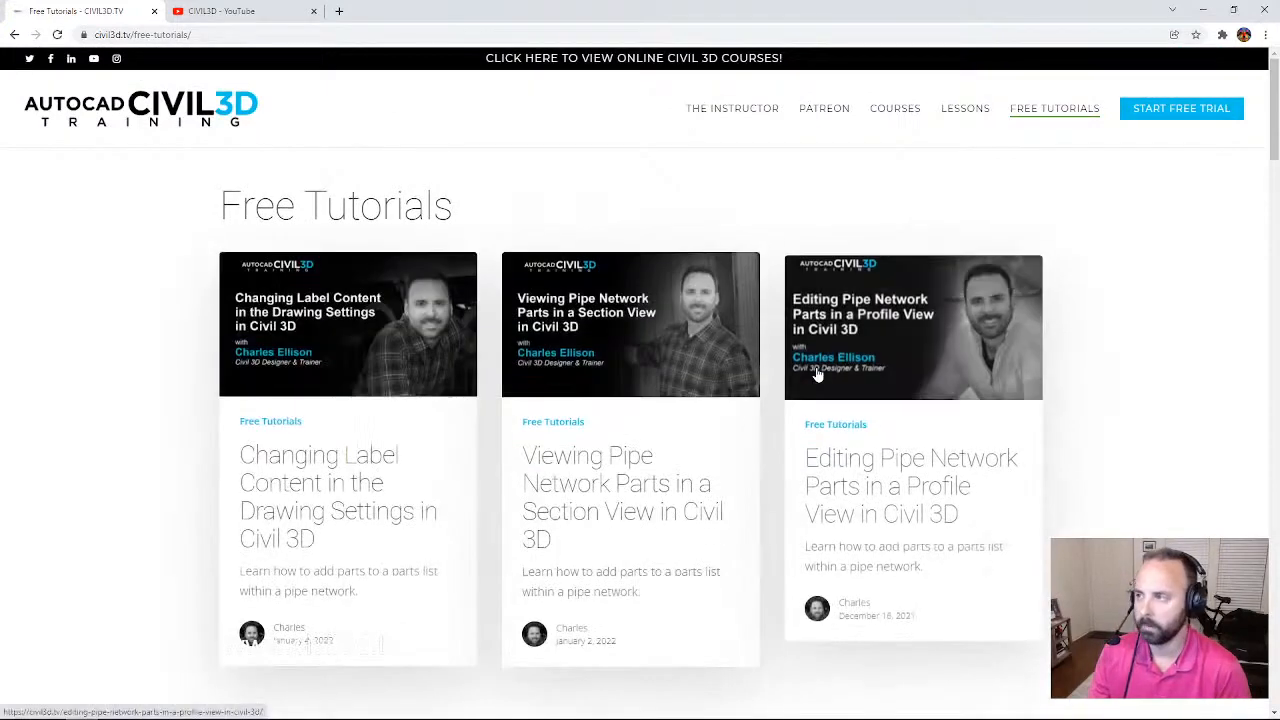
pyautogui.scroll(-10, 907, 388)
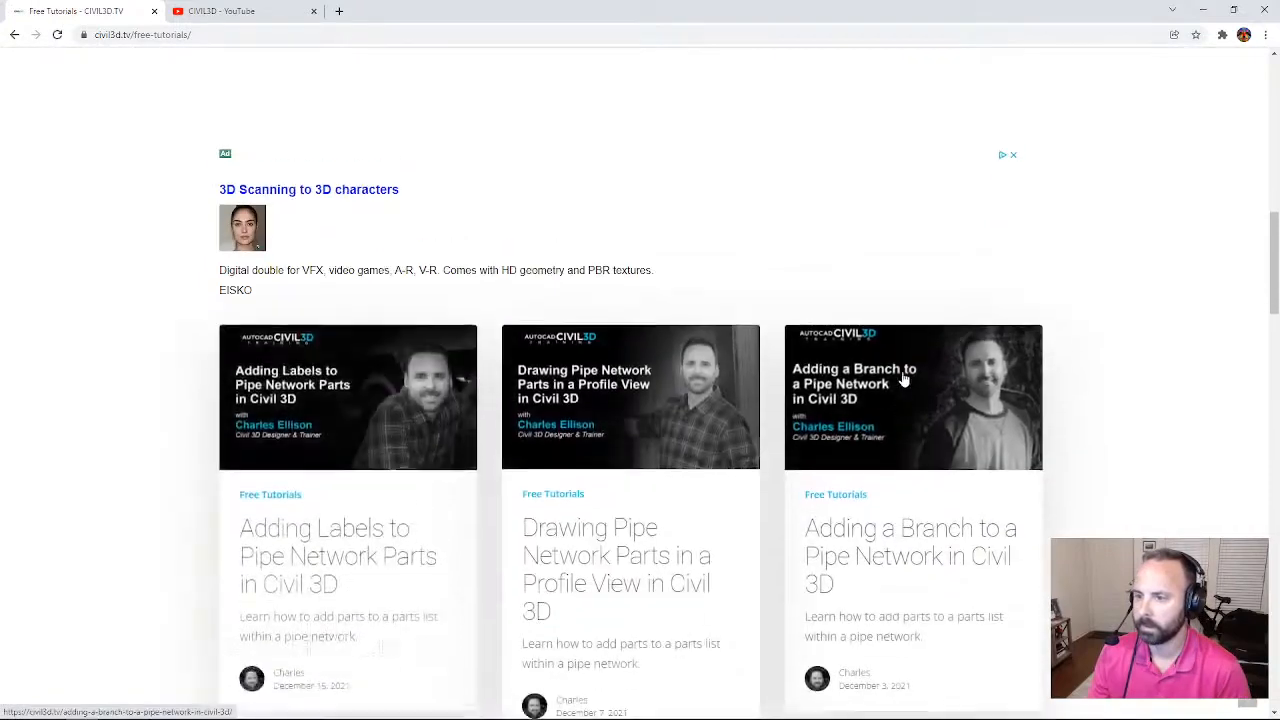
pyautogui.scroll(-15, 907, 375)
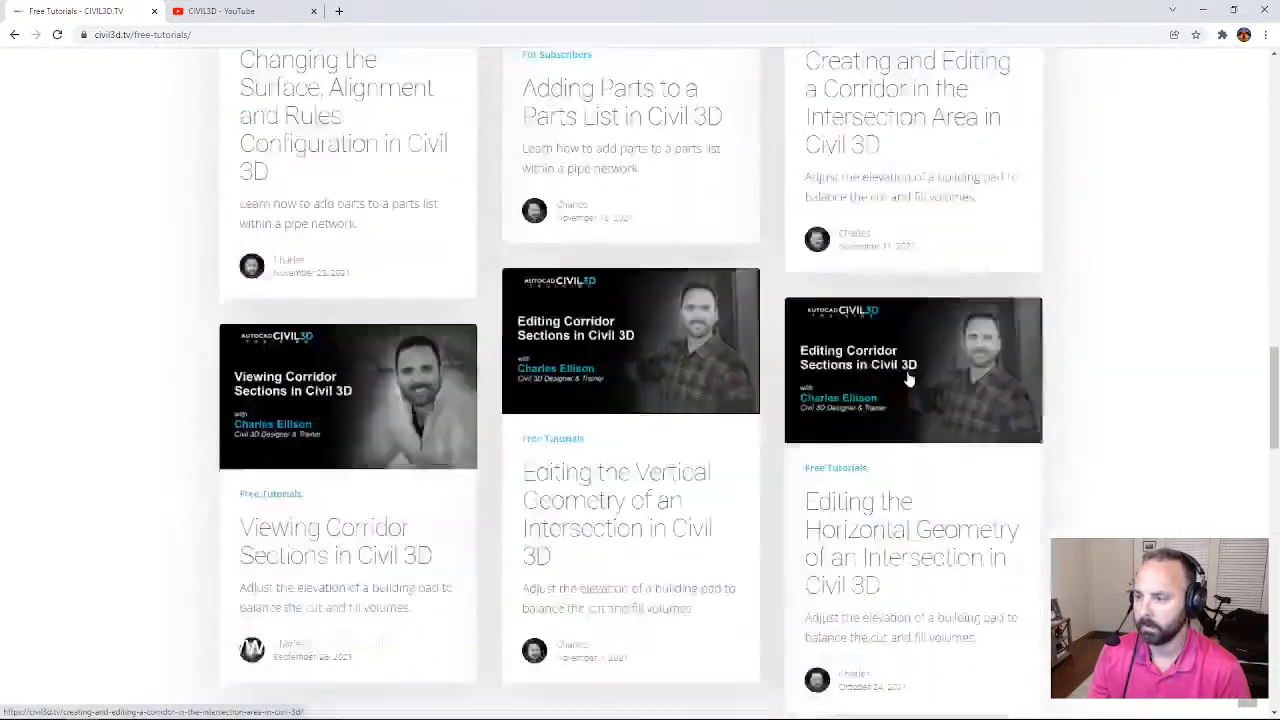
pyautogui.scroll(-4, 914, 371)
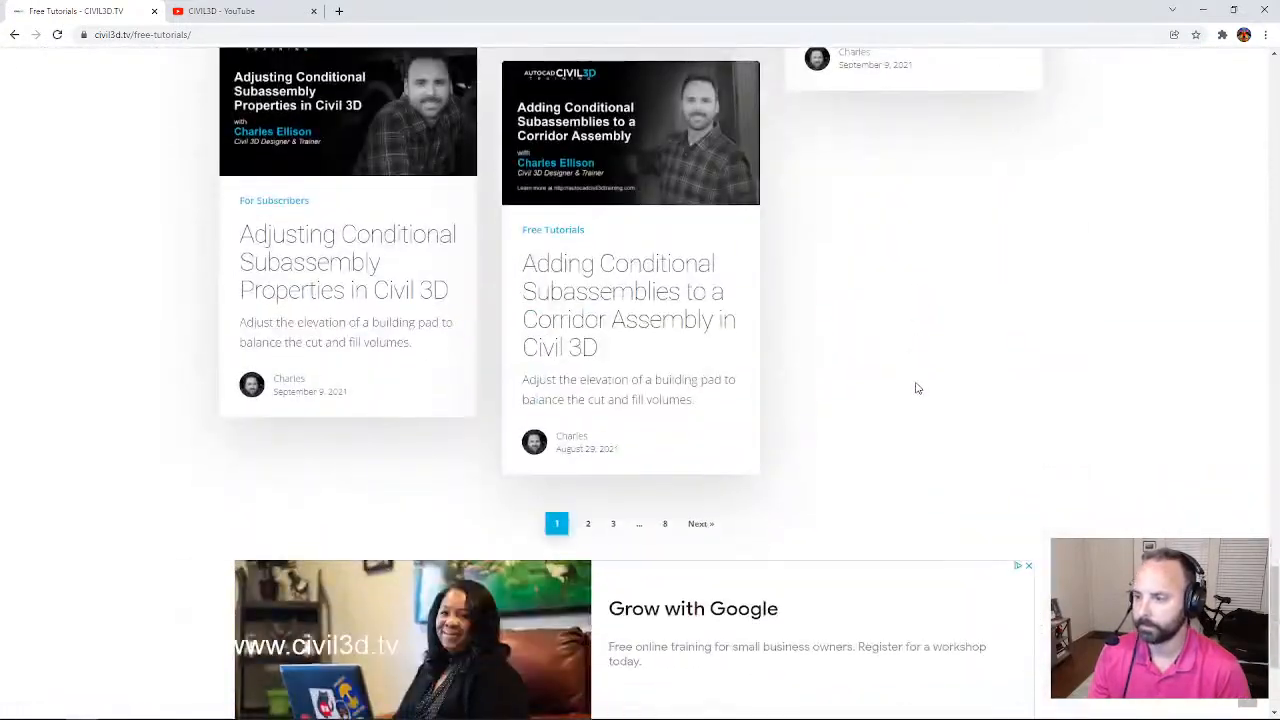
pyautogui.scroll(12, 903, 380)
pyautogui.scroll(5, 917, 371)
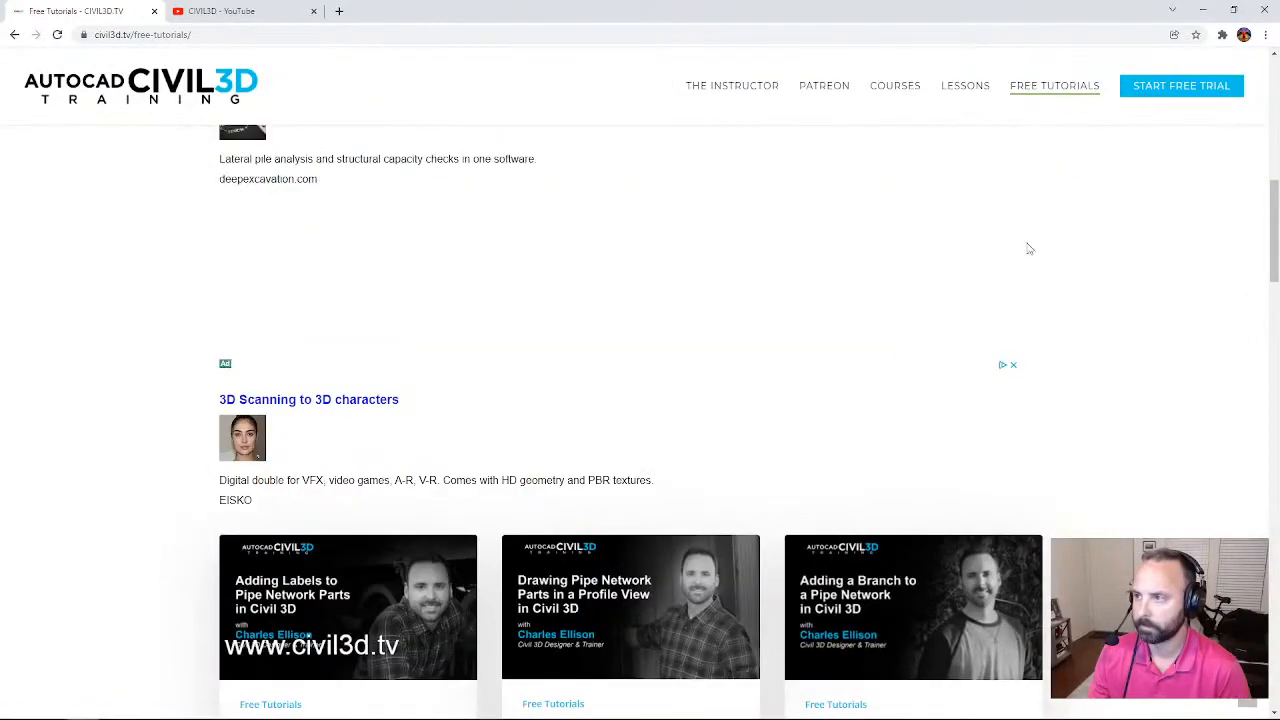
# Open the free trial subscription page and view the Using a Corridor Assembly course from its content list
pyautogui.click(1181, 88)
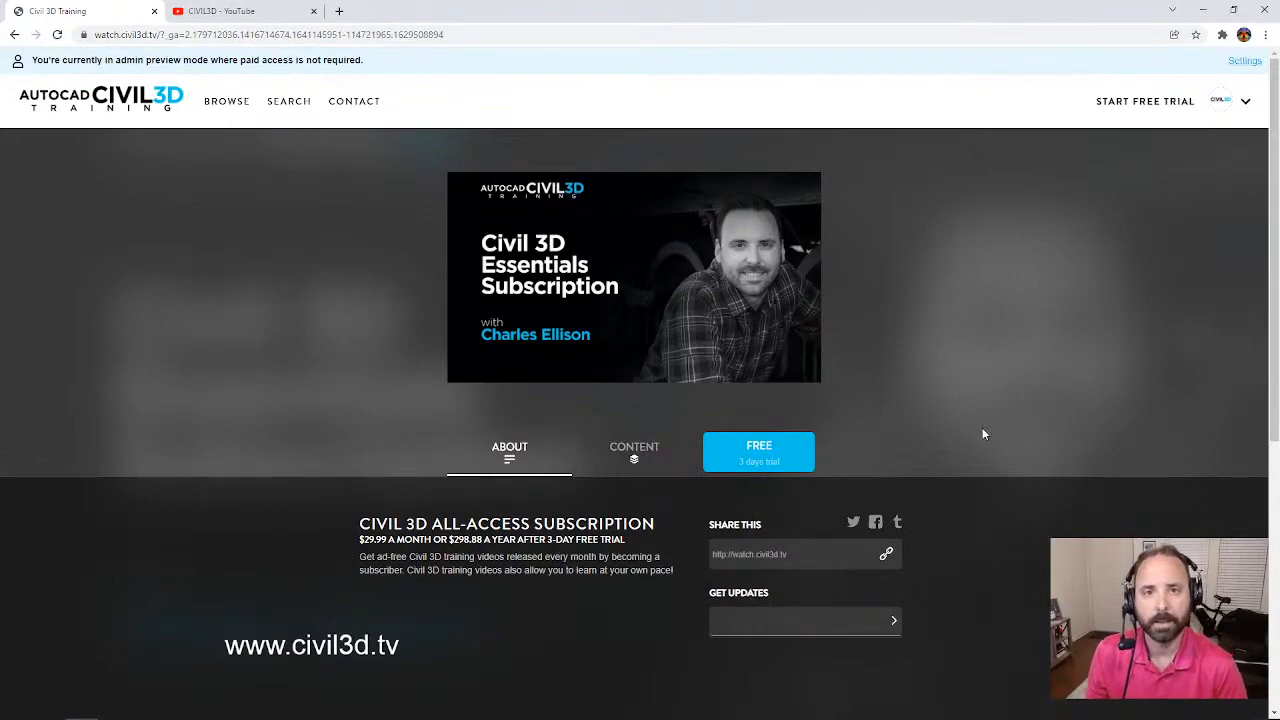
pyautogui.click(635, 465)
pyautogui.scroll(-5, 957, 411)
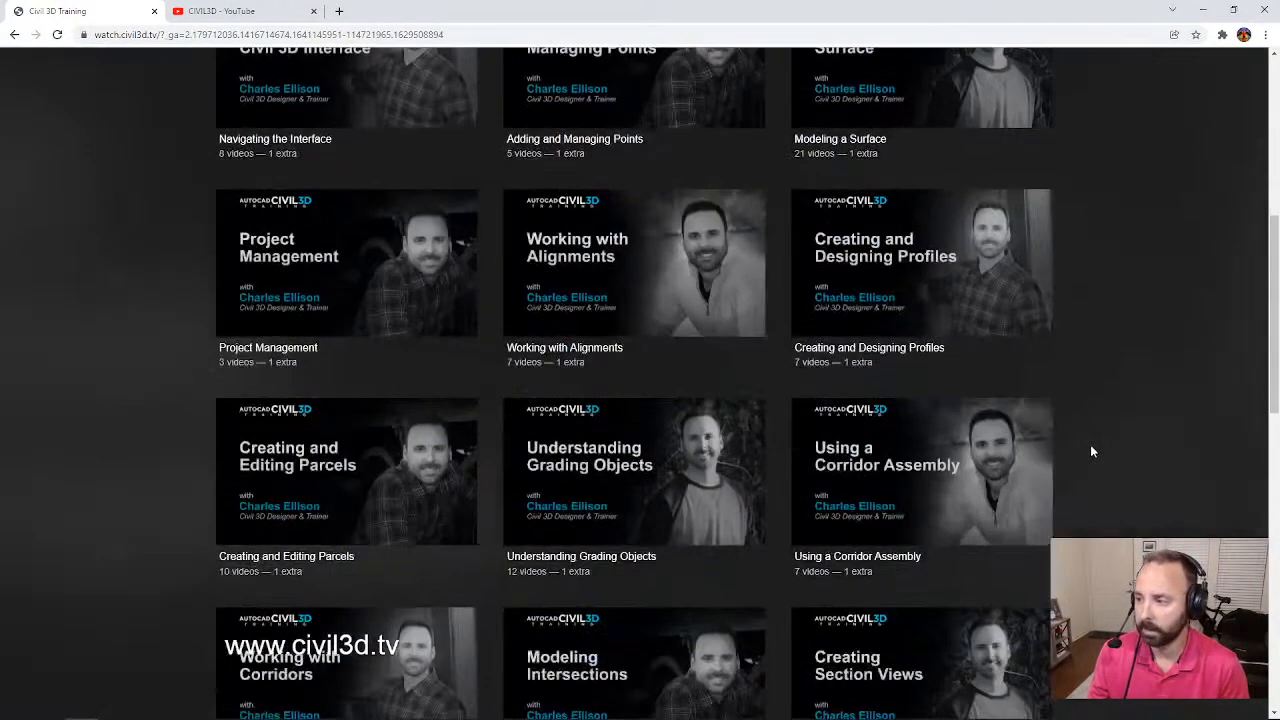
pyautogui.click(901, 465)
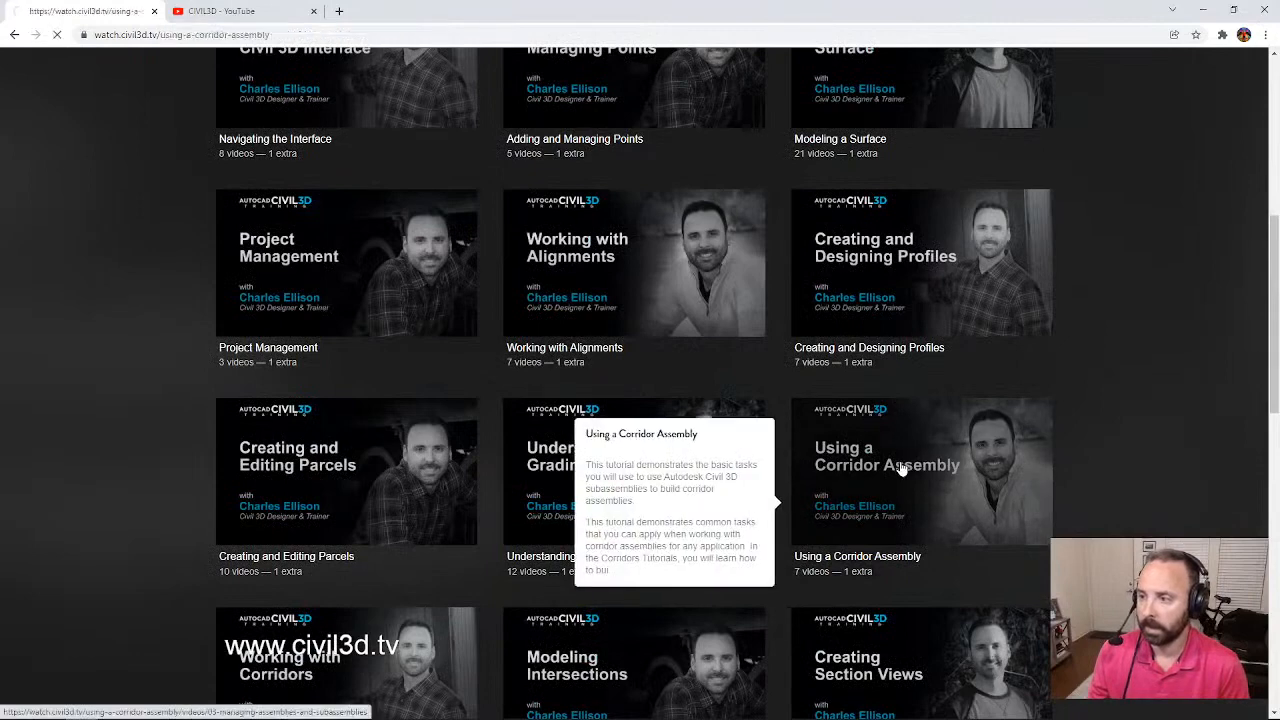
pyautogui.scroll(-1, 1125, 370)
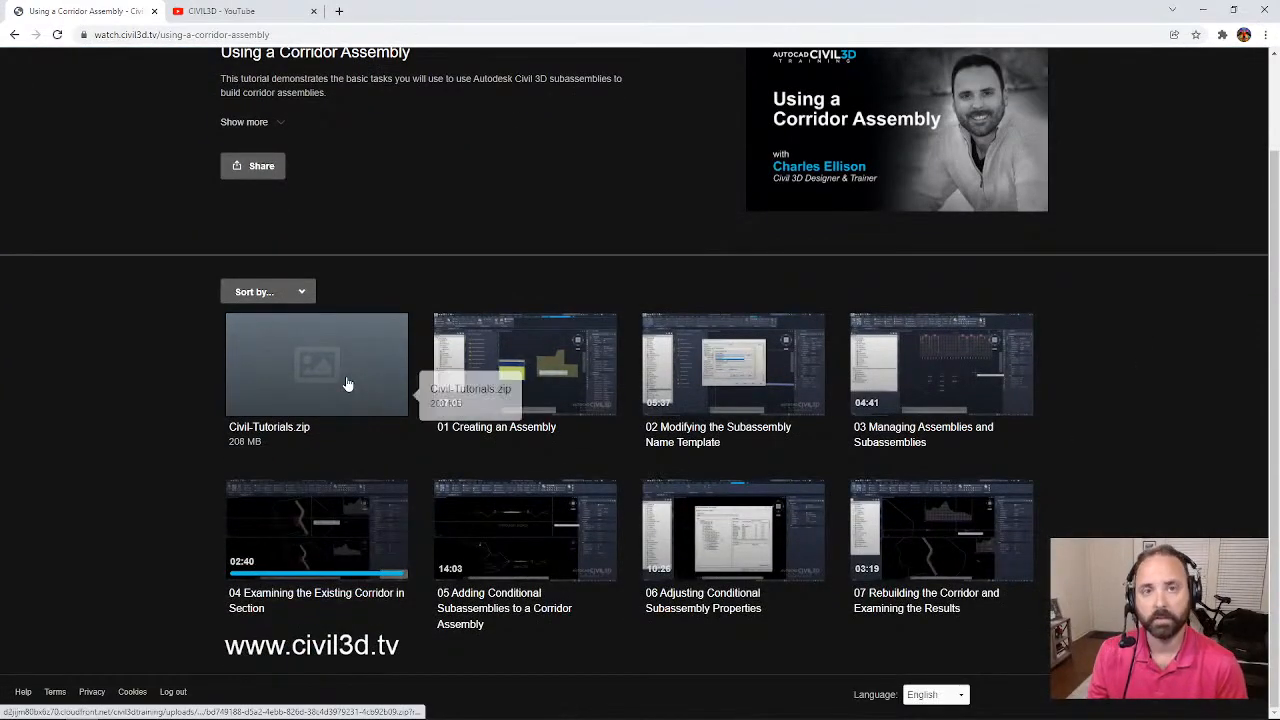
pyautogui.scroll(1, 1195, 438)
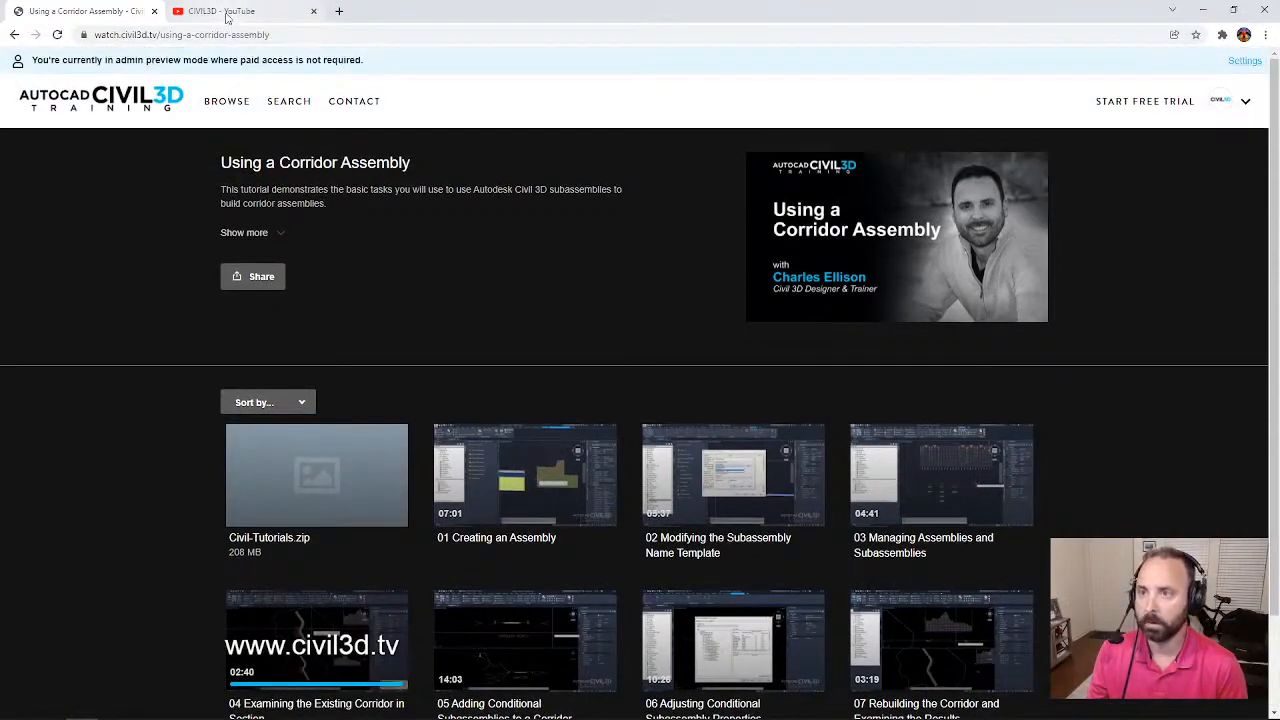
# Review the Civil 3D Lessons and Civil 3D All-Access membership levels of the CIVIL3D YouTube channel, then close the membership window
pyautogui.click(227, 12)
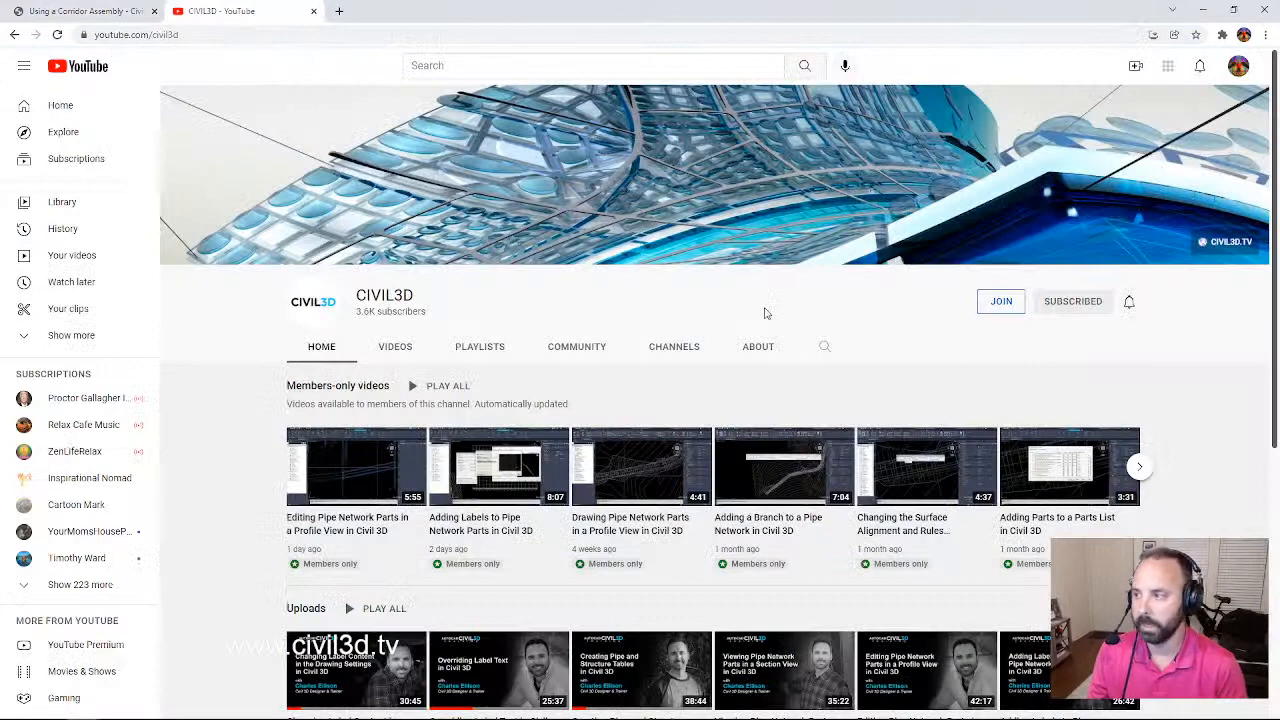
pyautogui.click(1001, 306)
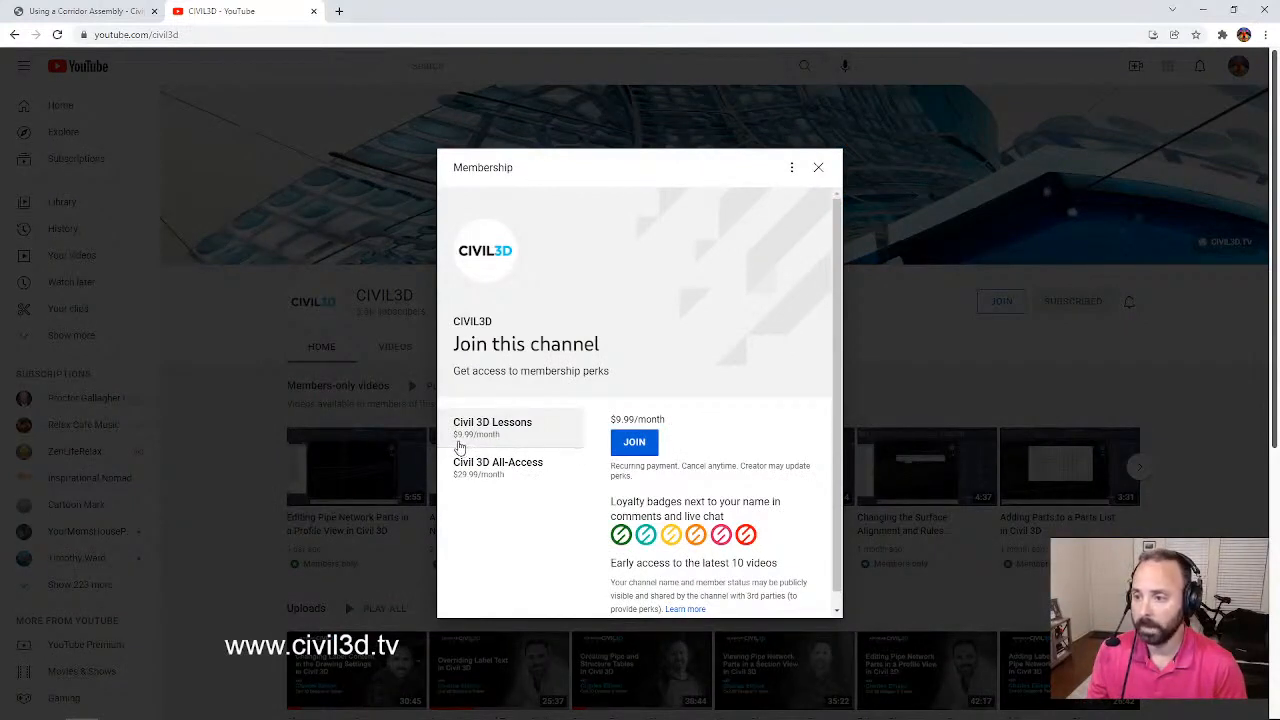
pyautogui.scroll(-1, 770, 450)
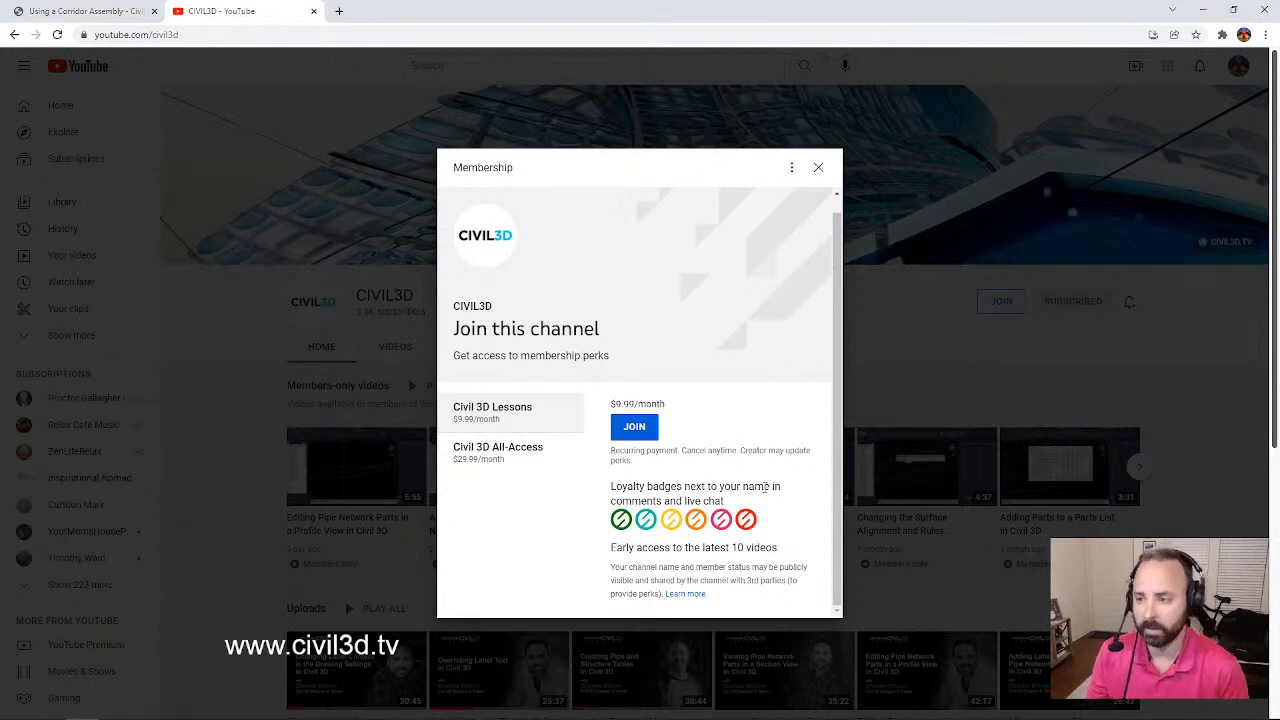
pyautogui.click(478, 456)
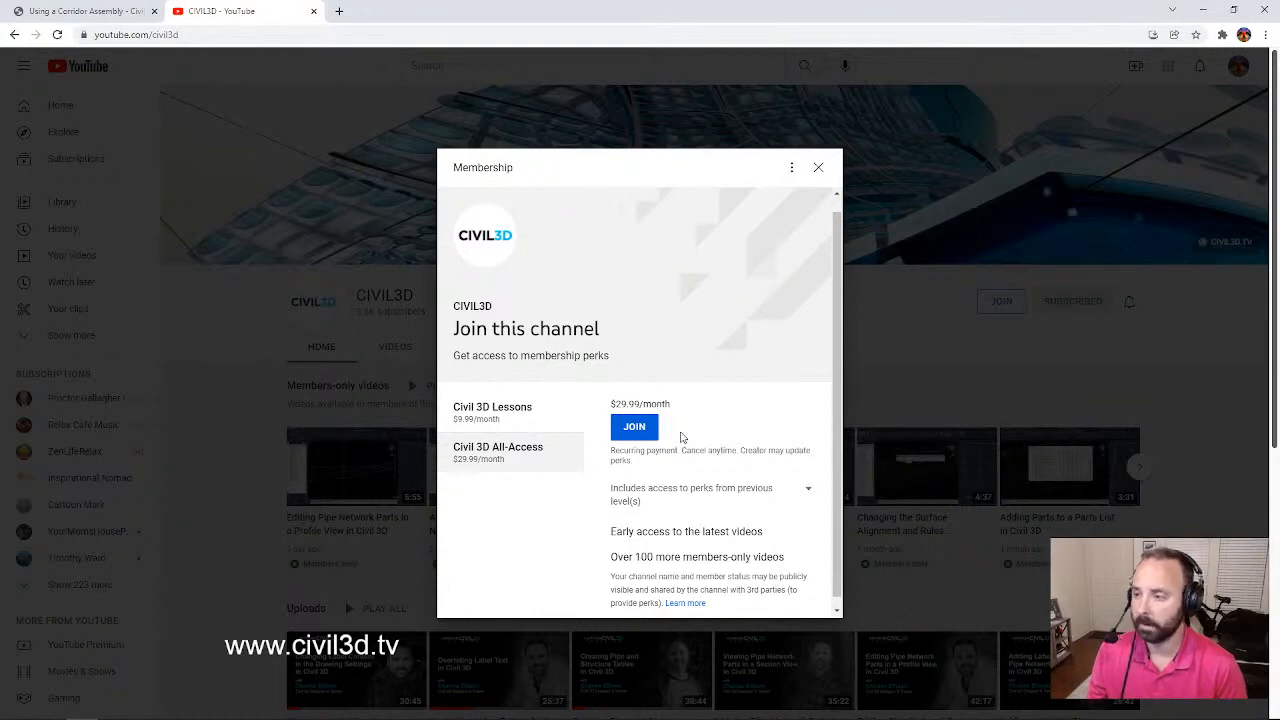
pyautogui.scroll(-1, 745, 440)
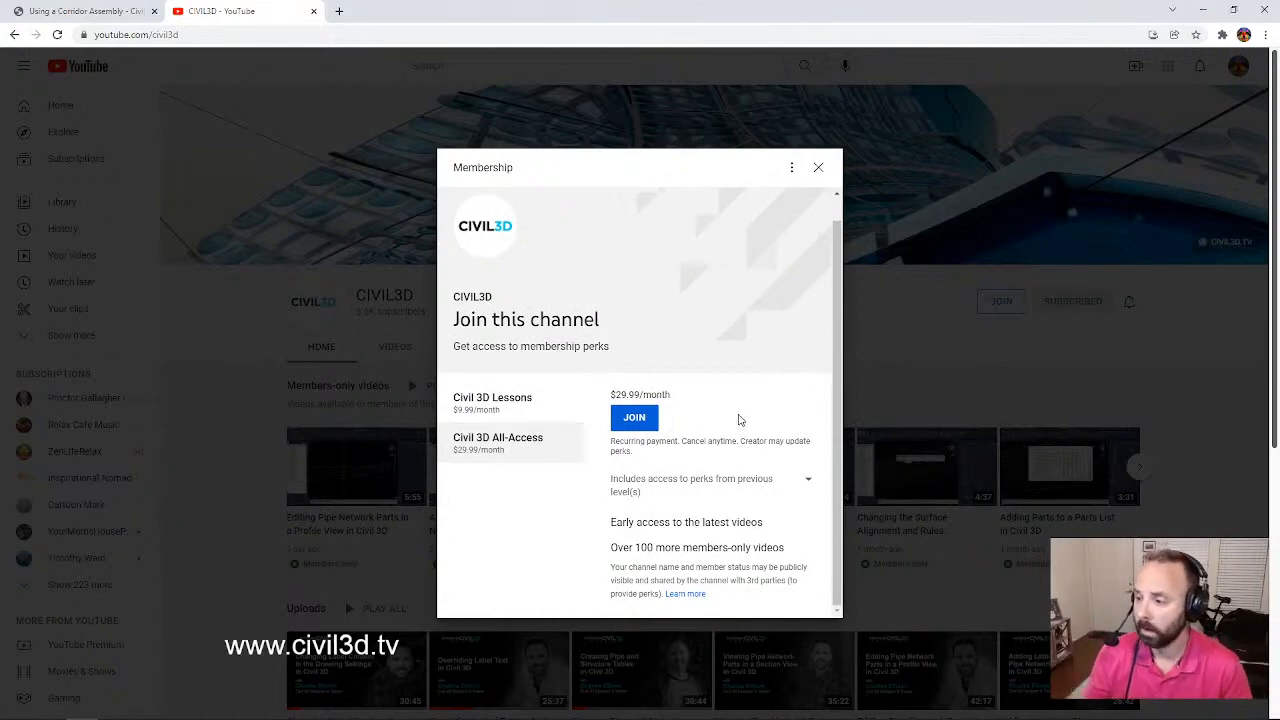
pyautogui.click(818, 168)
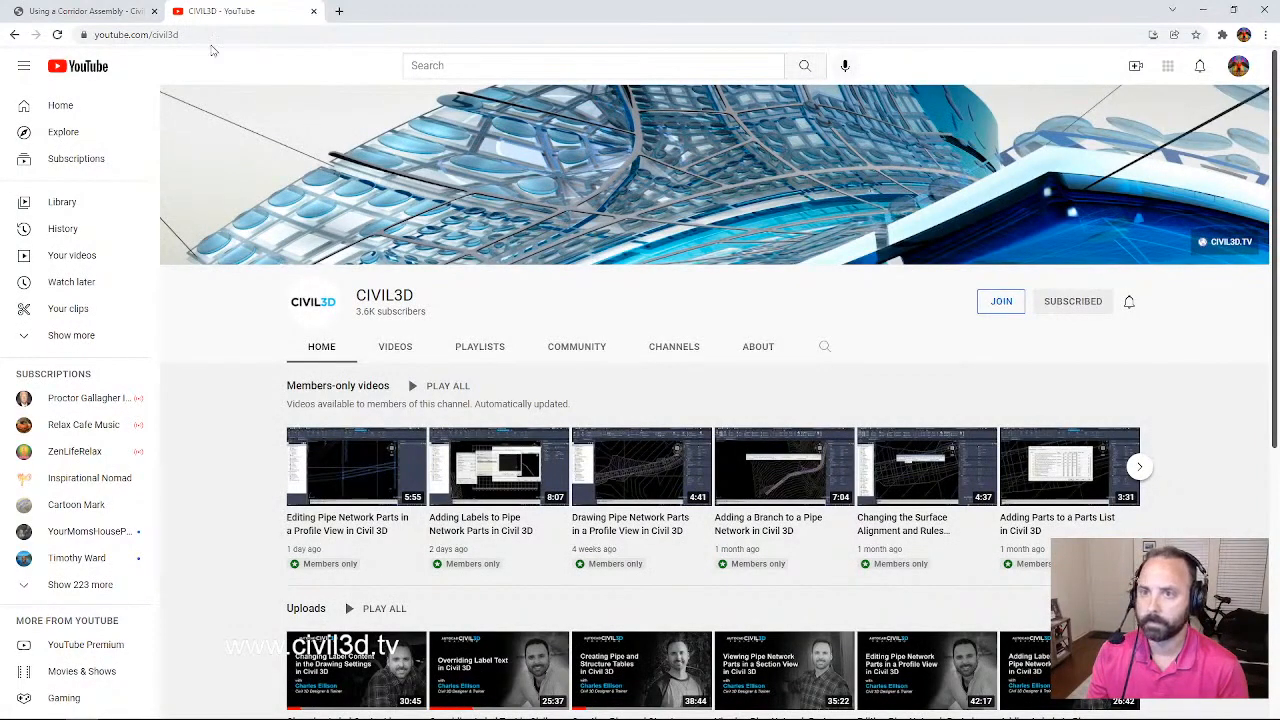
# Return from the corridor course to the civil3d.tv Free Tutorials page and go to the site's home page
pyautogui.click(103, 14)
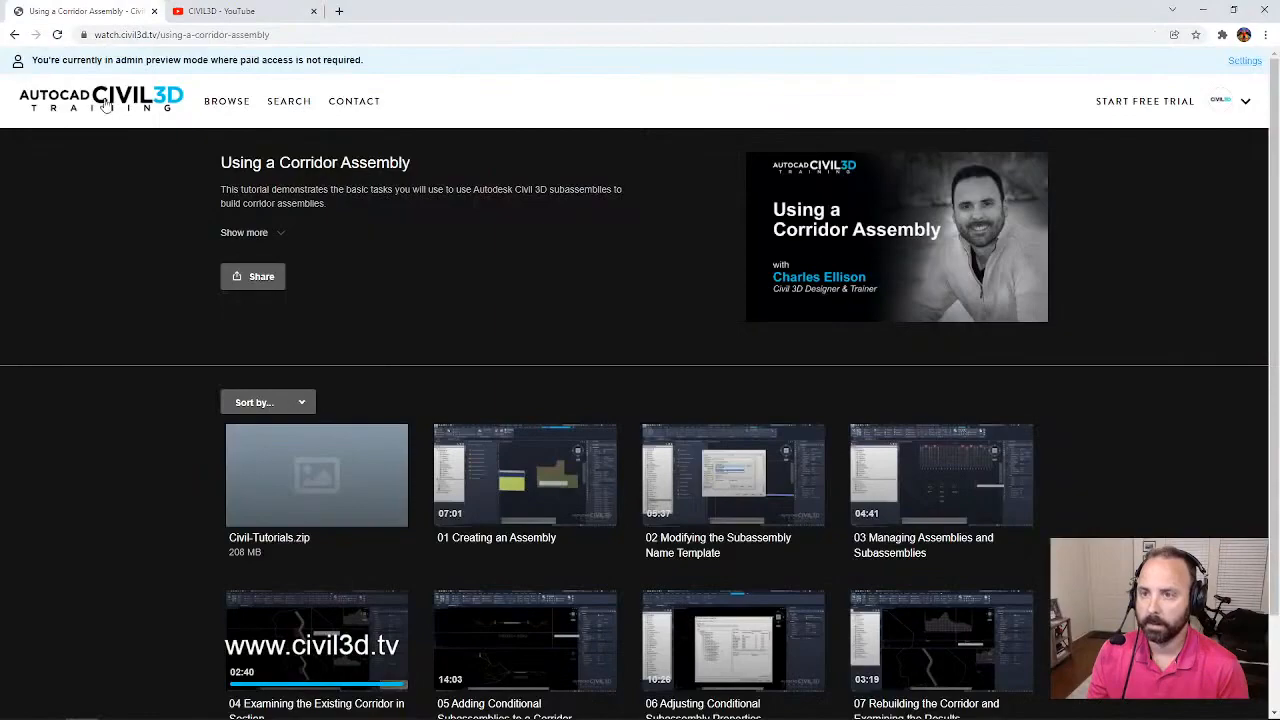
pyautogui.click(14, 35)
pyautogui.click(14, 35)
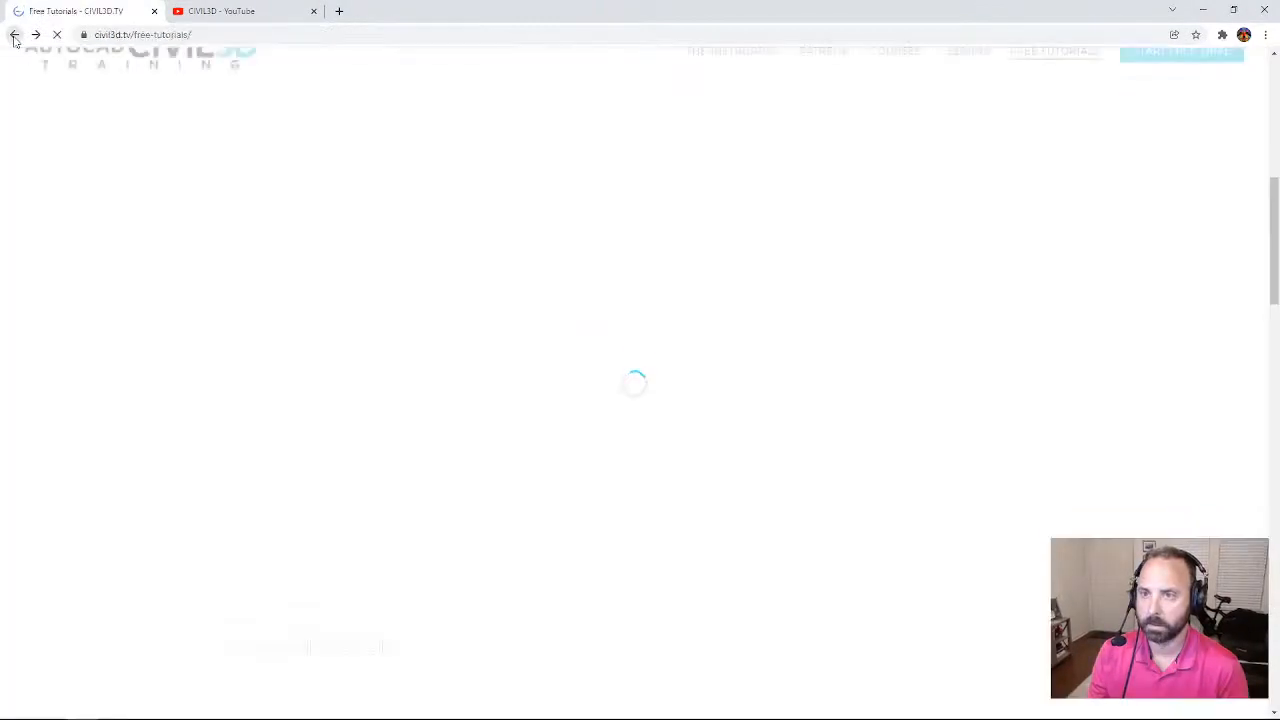
pyautogui.scroll(5, 1095, 345)
pyautogui.scroll(3, 1100, 338)
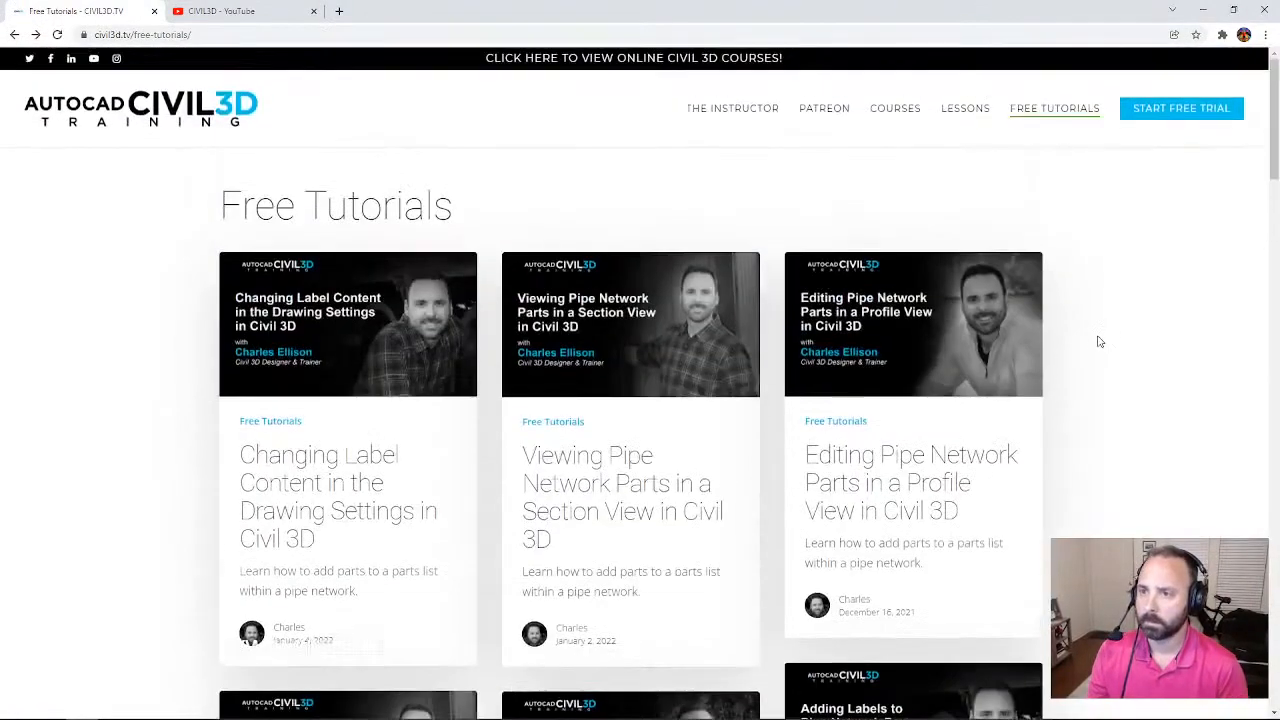
pyautogui.click(163, 108)
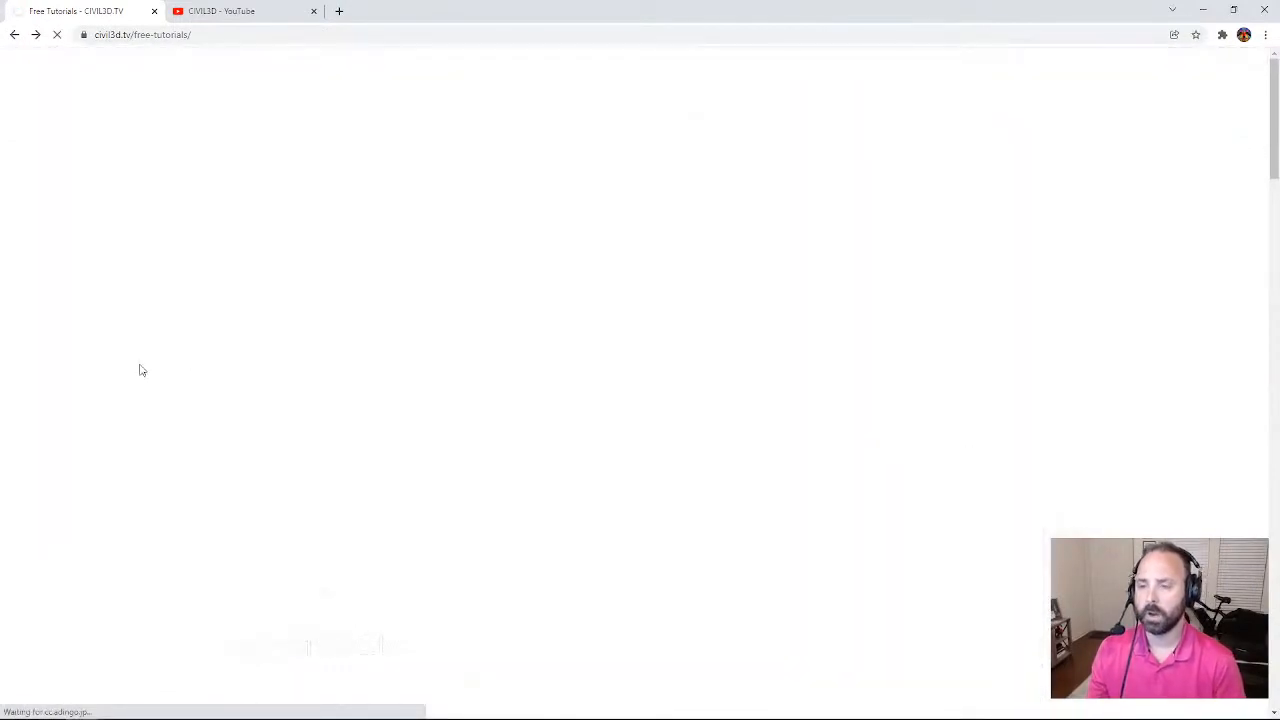